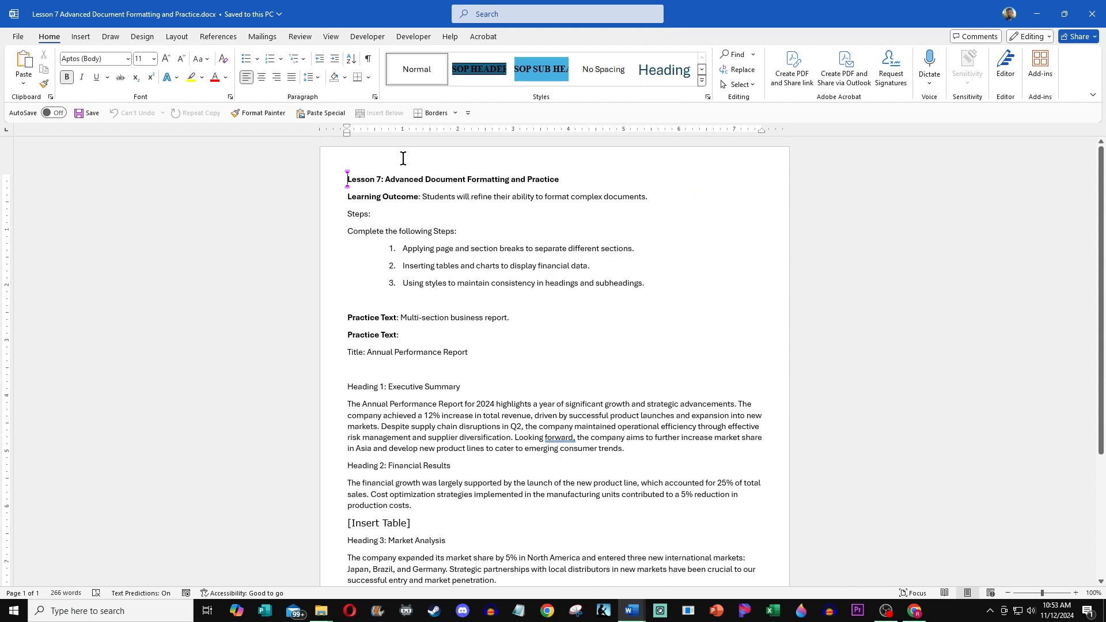
Step: Paste the student's name, BUS-13B class code and photo into a different first-page header, and close the header
double_click(402, 164)
click(417, 56)
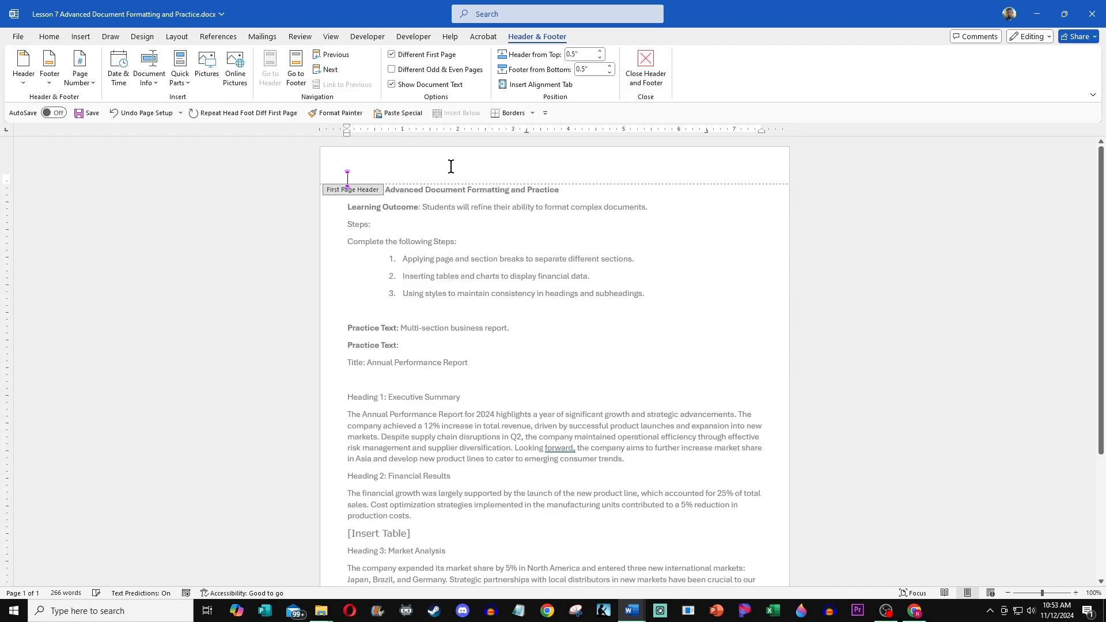
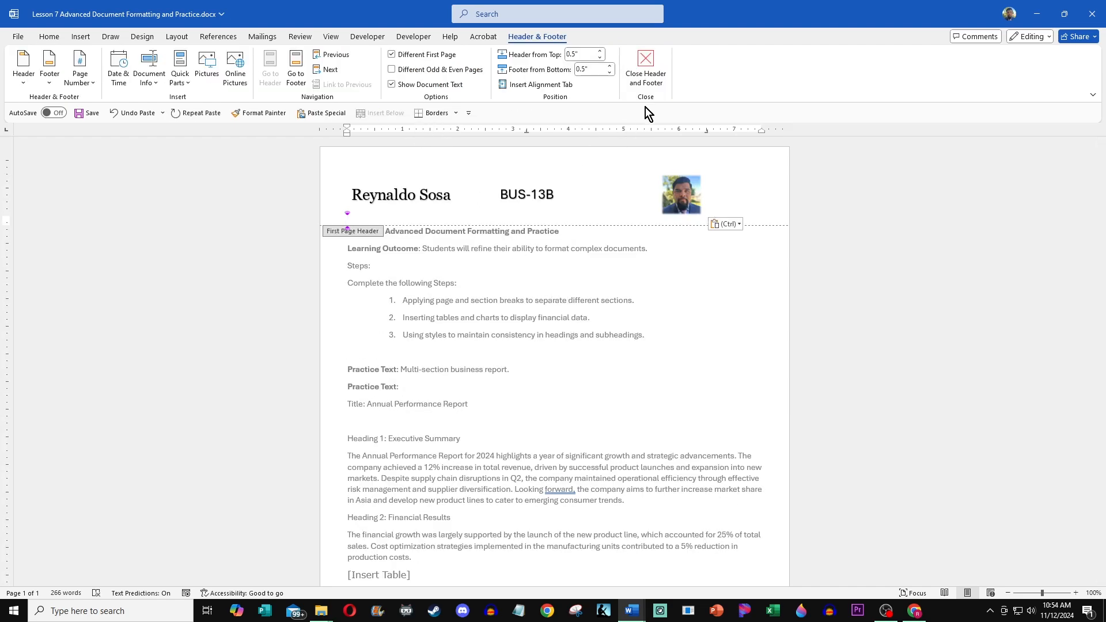
click(641, 61)
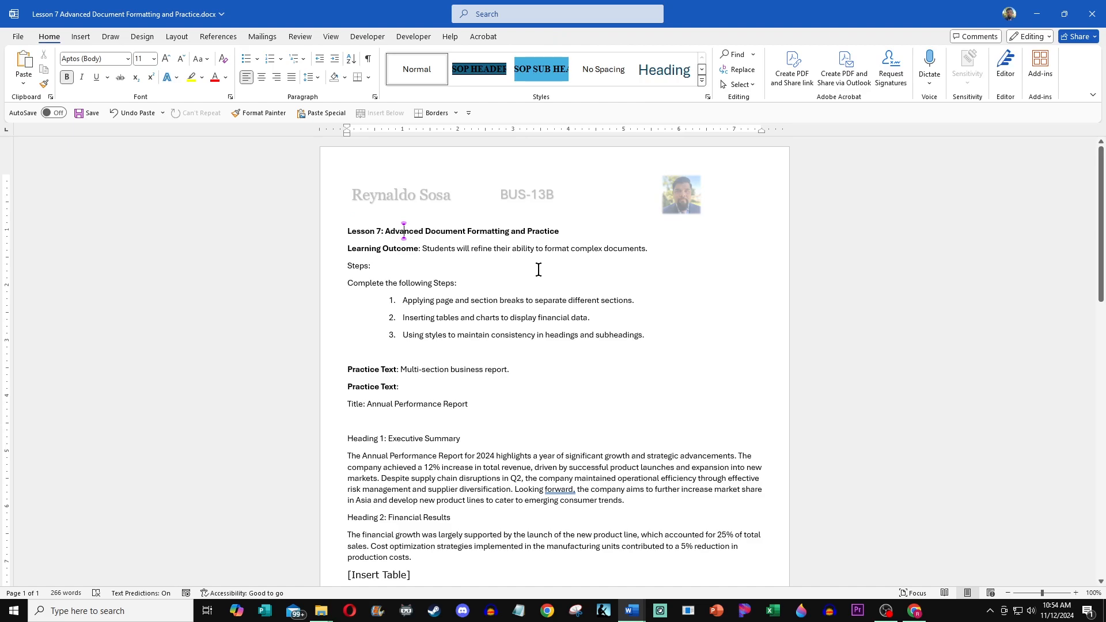
Step: Delete the "Title:" label in front of Annual Performance Report
scroll(538, 270, down, 1)
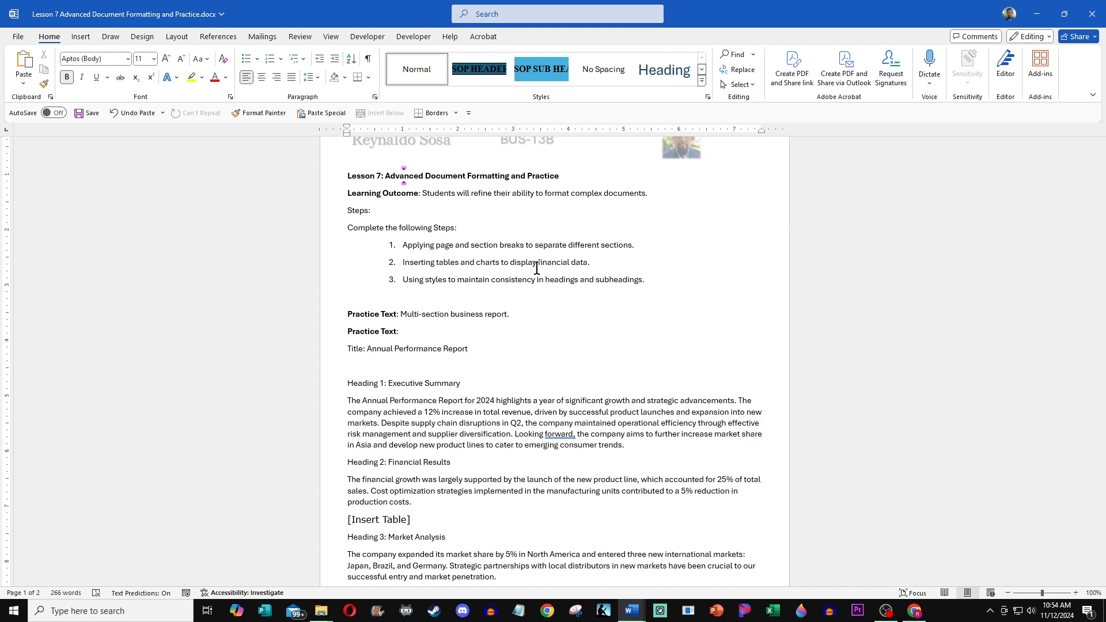
scroll(510, 330, down, 3)
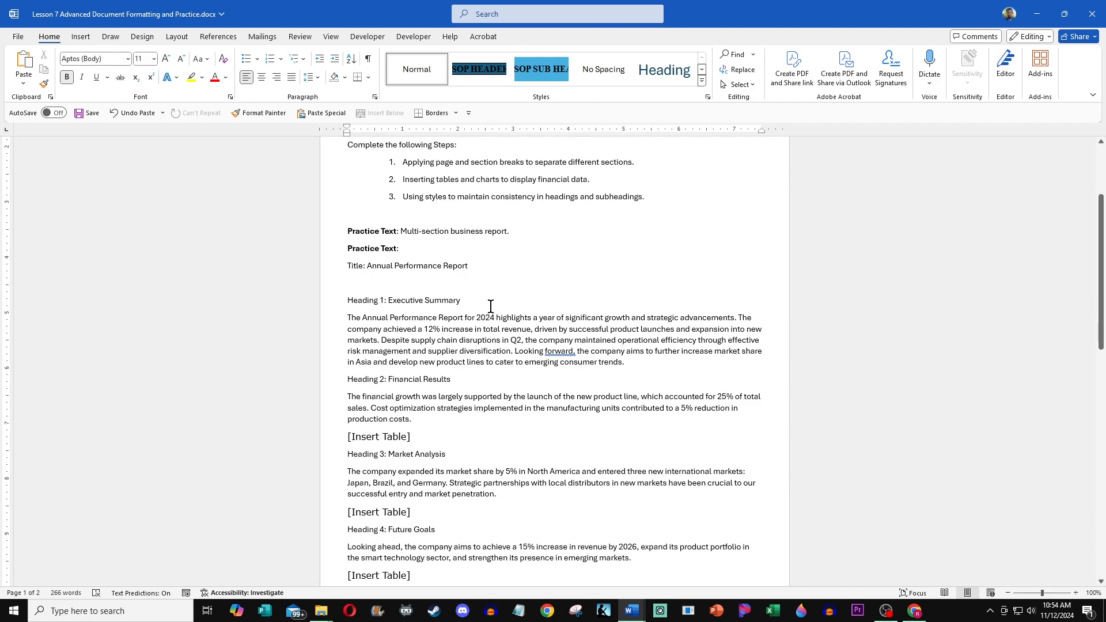
click(389, 277)
drag(366, 269, 348, 271)
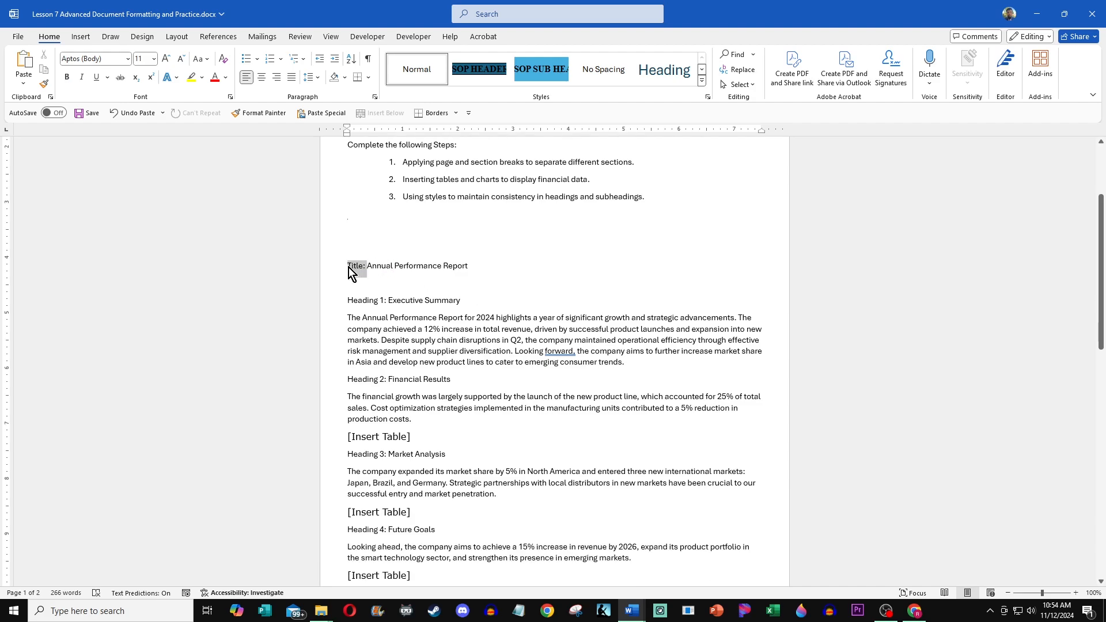
key(Delete)
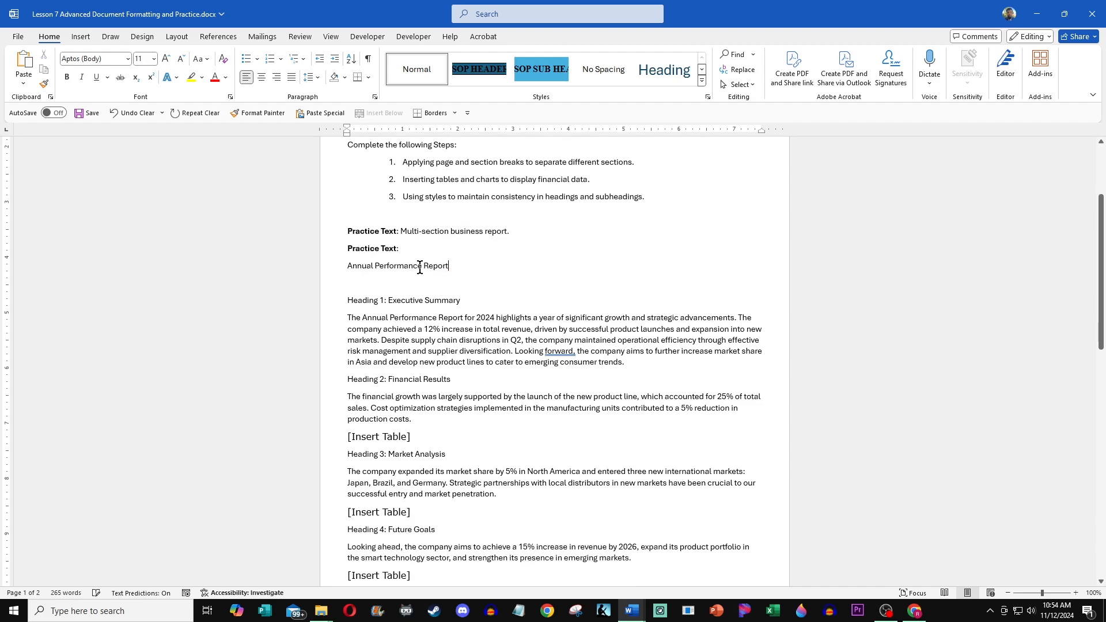
Step: Apply the Title style to the Annual Performance Report line
drag(453, 267, 337, 269)
click(702, 81)
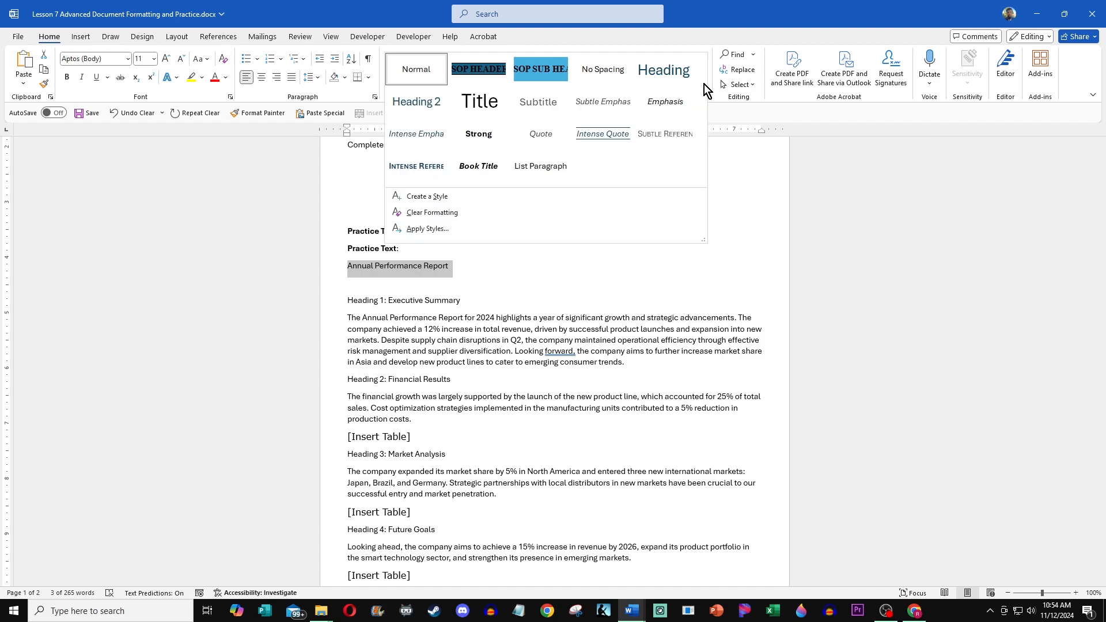
click(483, 105)
click(383, 292)
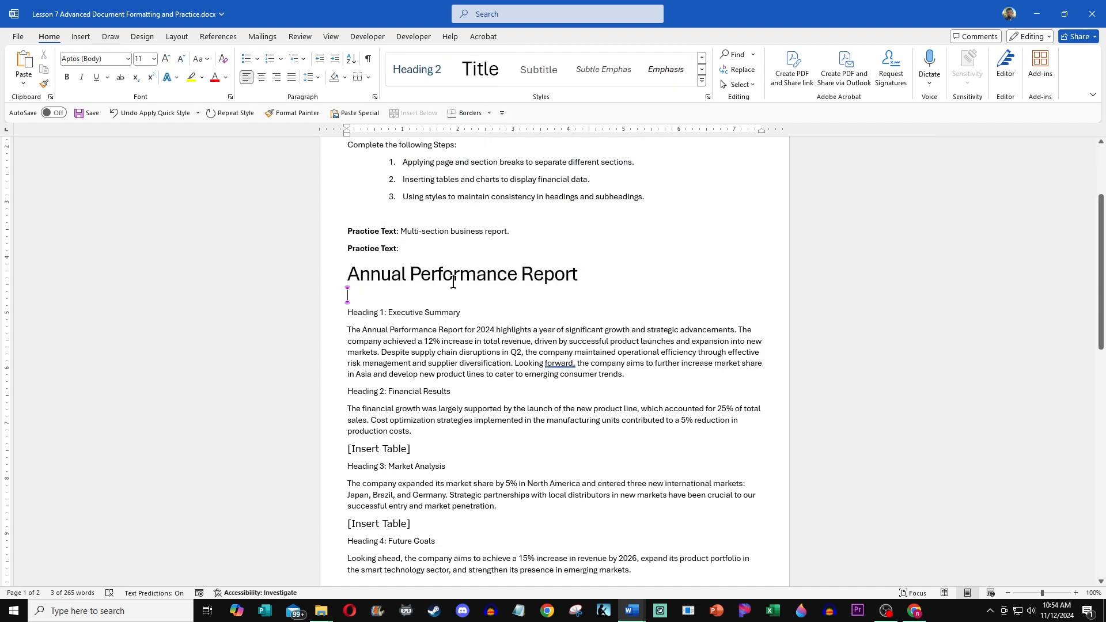
Step: Delete the "Heading 1:" prefix before Executive Summary
drag(390, 310, 353, 309)
click(385, 312)
key(Delete)
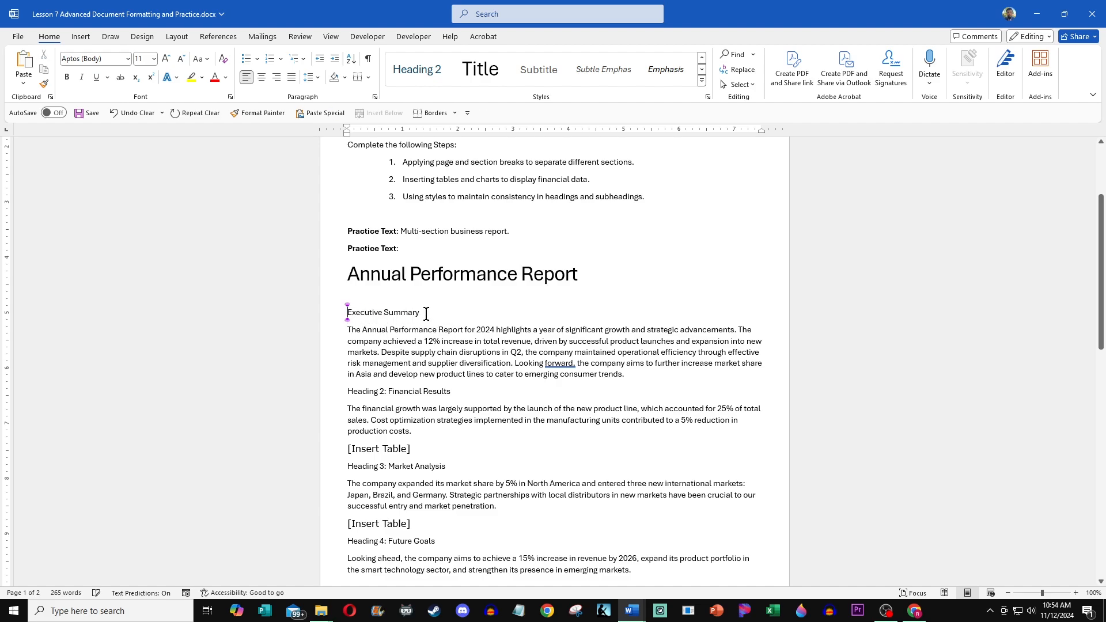
Step: Apply the Heading style to the Executive Summary line
drag(425, 313, 360, 311)
click(701, 81)
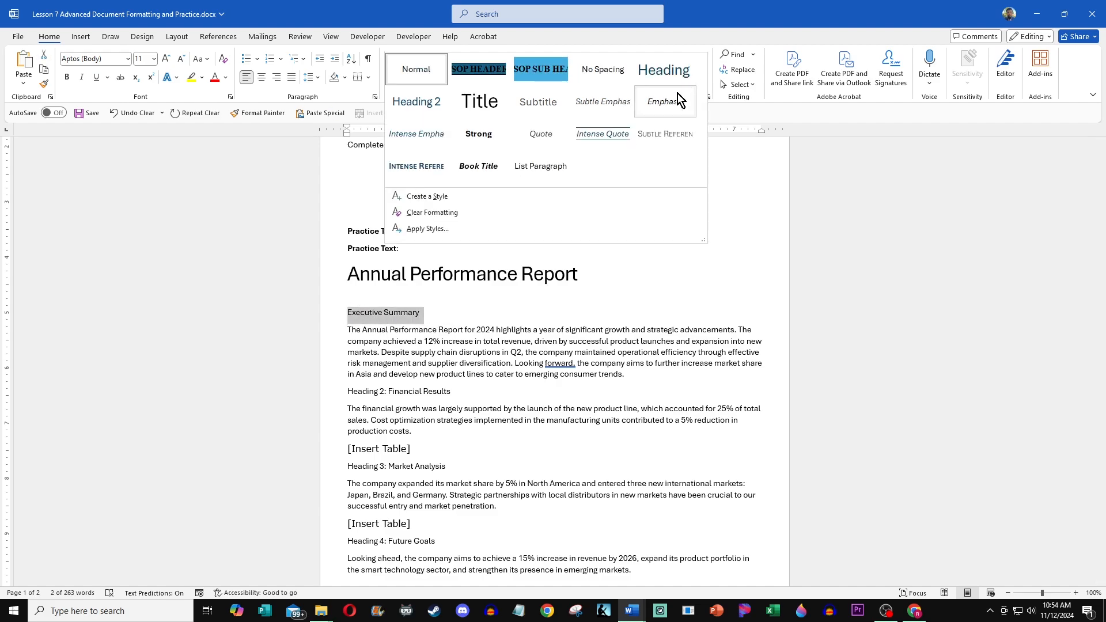
click(659, 74)
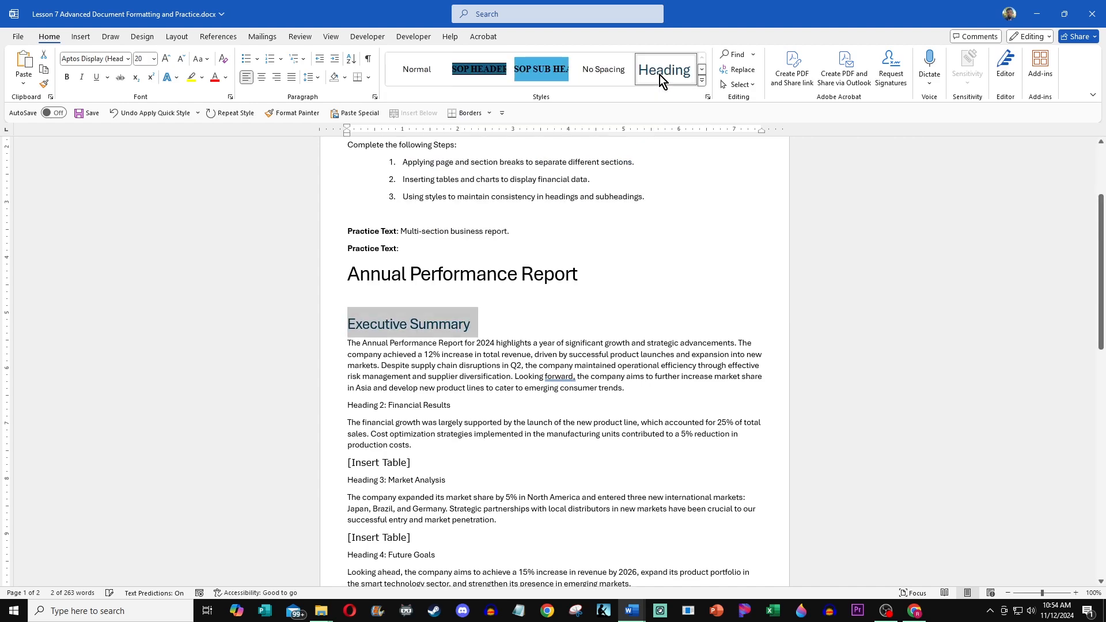
Step: Apply Heading 2 to Financial Results and delete its "Heading 2:" prefix
scroll(478, 336, down, 3)
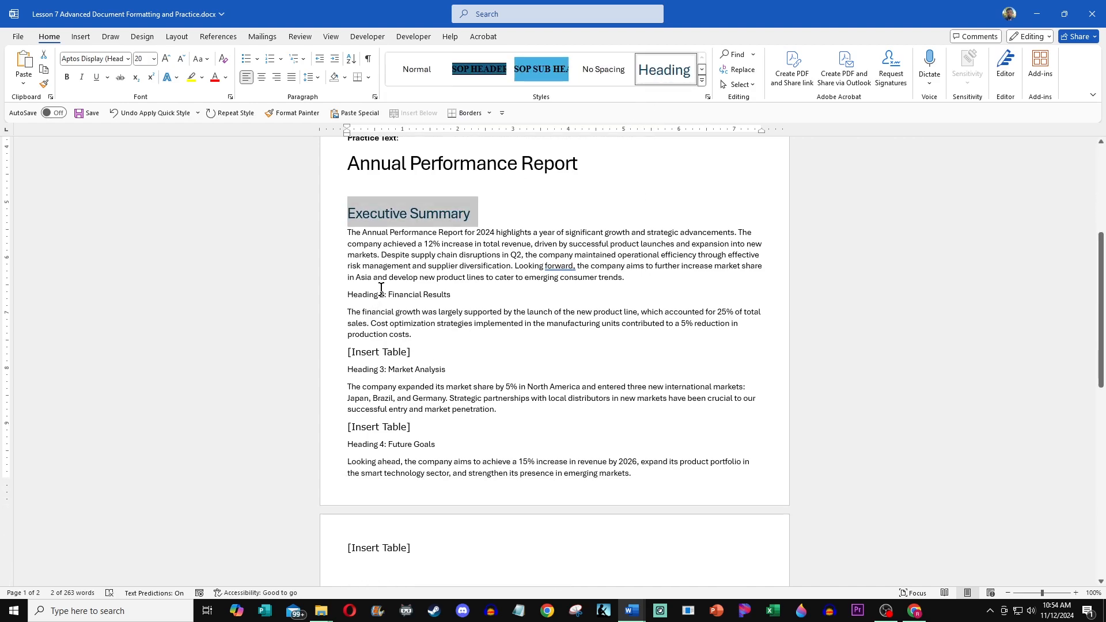
drag(387, 294, 451, 295)
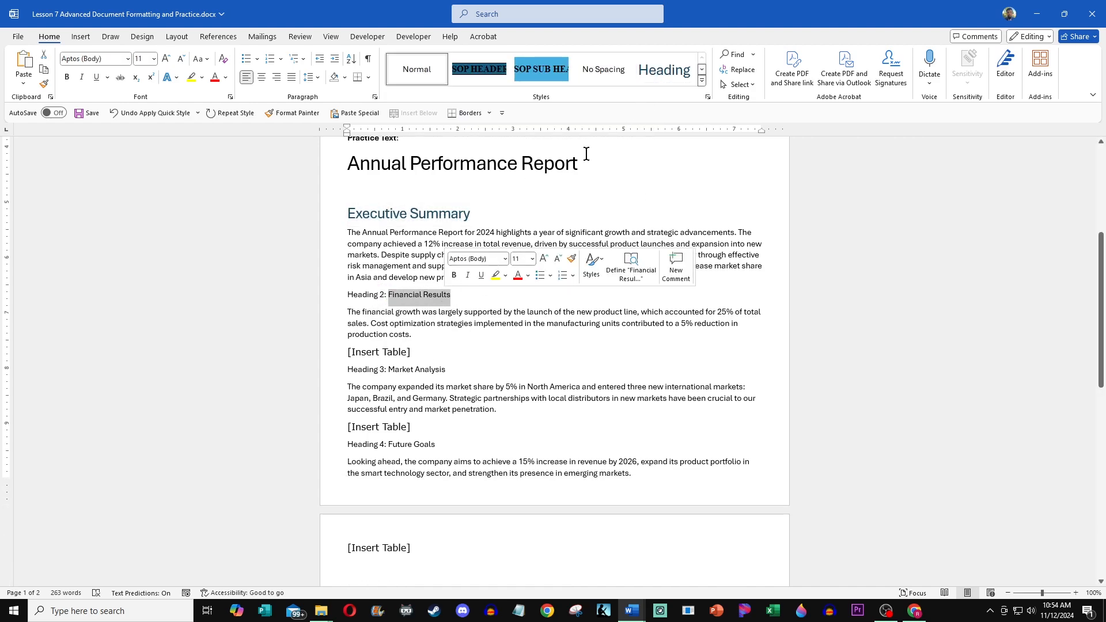
click(700, 83)
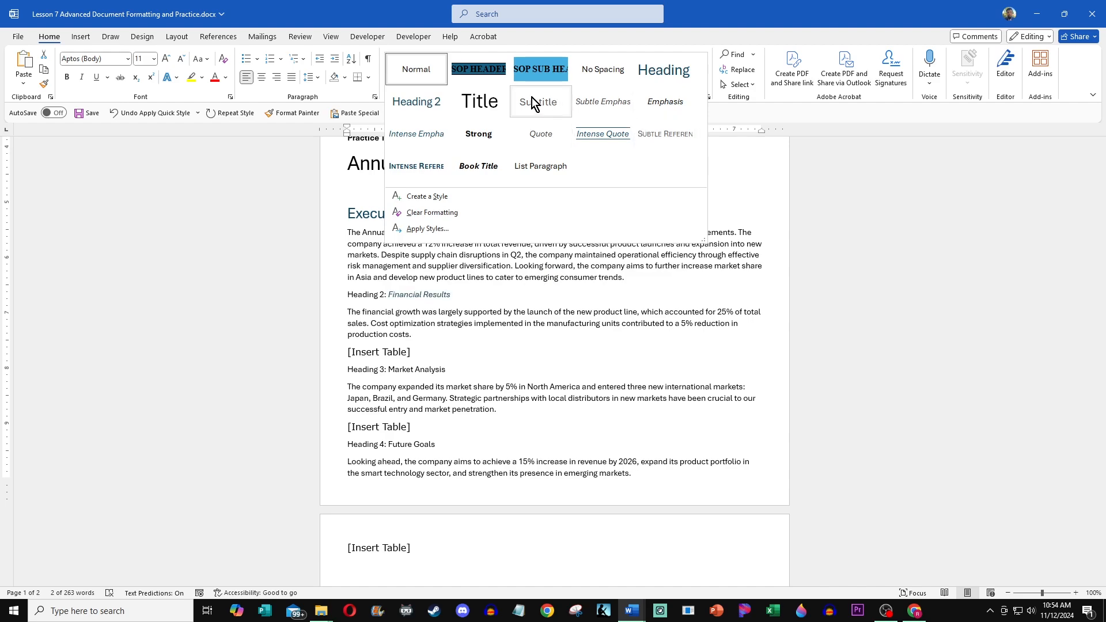
click(416, 101)
drag(387, 296, 347, 297)
key(Delete)
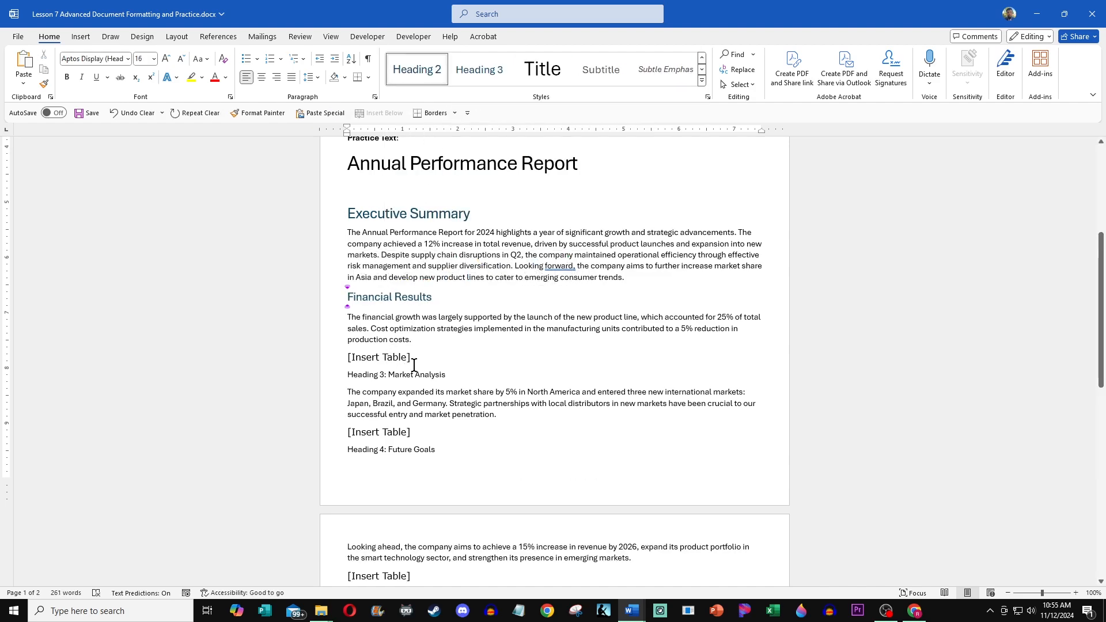
Step: Delete the "Heading 3:" prefix and apply Heading 3 to Market Analysis
scroll(397, 350, down, 1)
drag(387, 346, 347, 346)
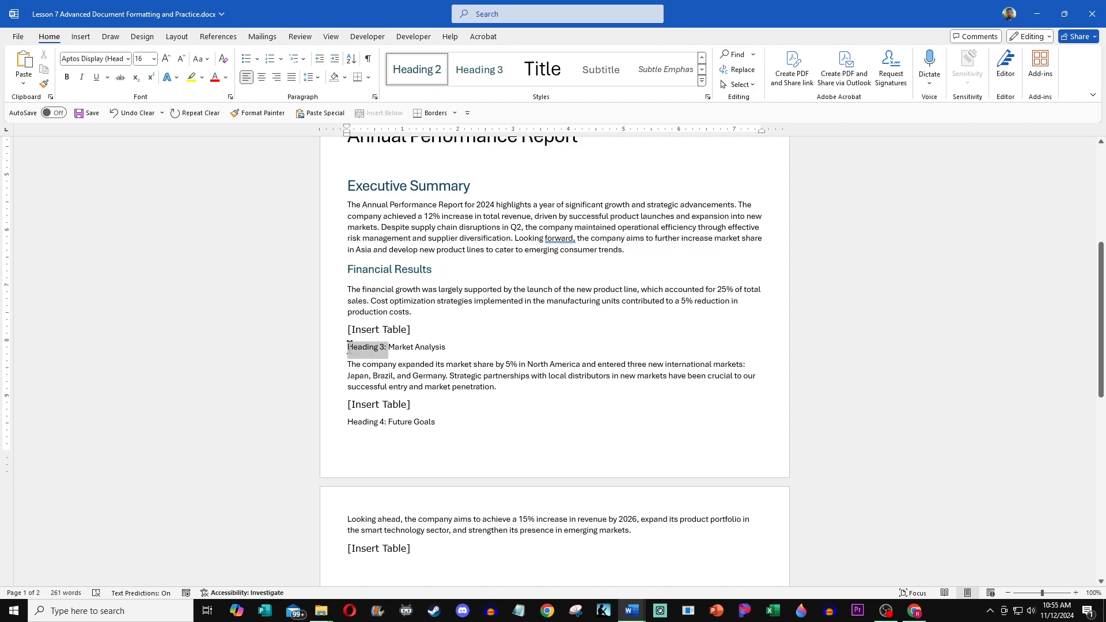
key(Delete)
triple_click(370, 346)
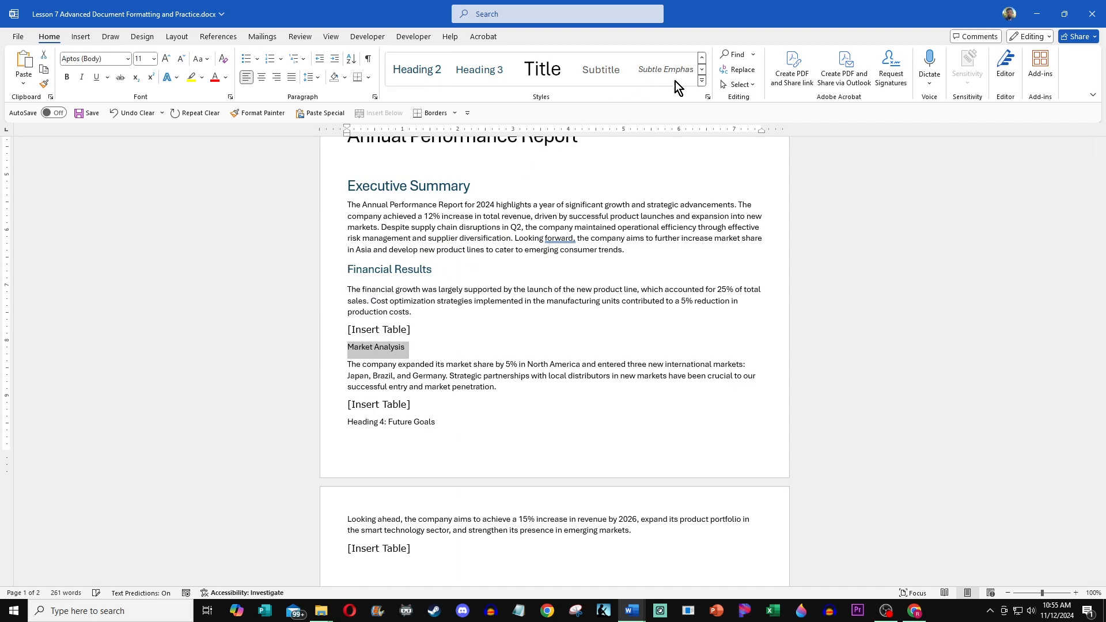
click(492, 73)
Step: Delete the "Heading 4:" prefix and apply Heading 4 to Future Goals
scroll(468, 314, down, 3)
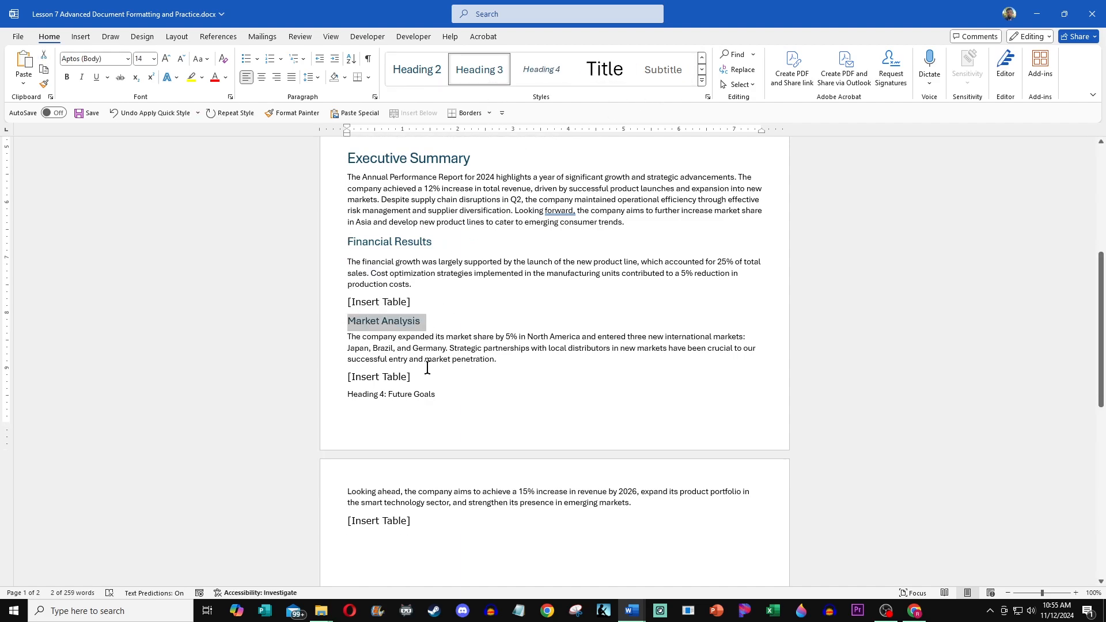
drag(416, 324, 340, 323)
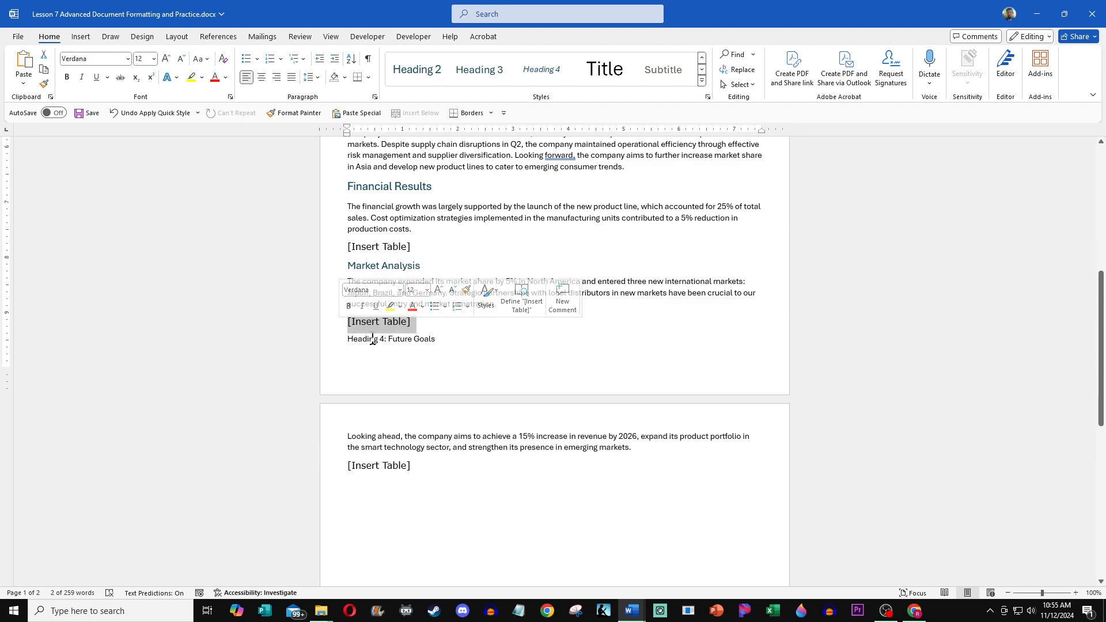
click(403, 339)
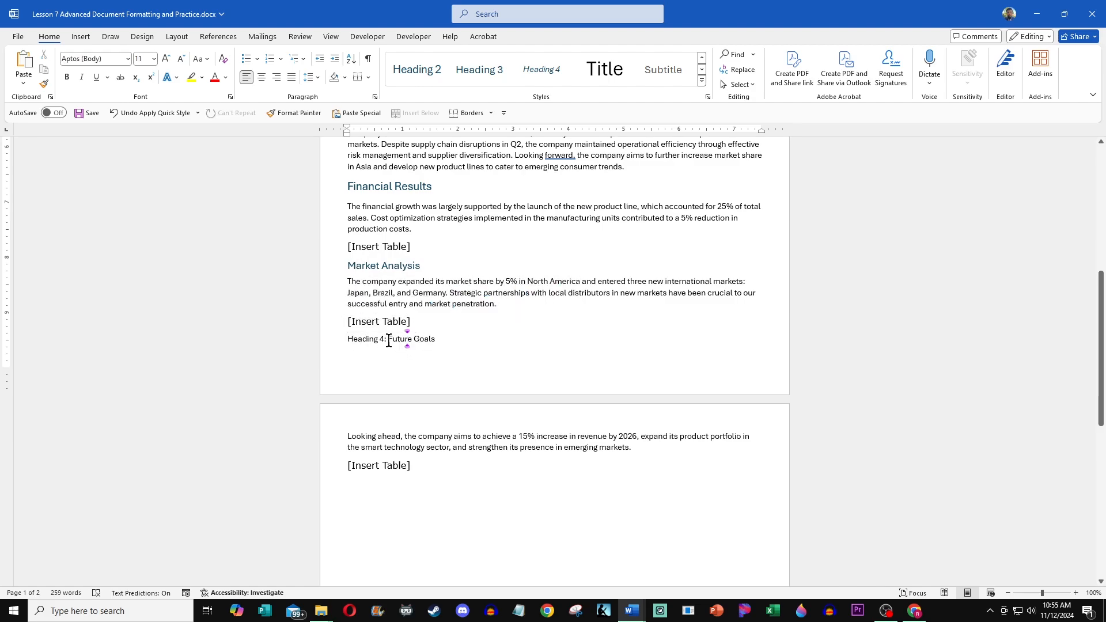
drag(389, 339, 351, 339)
key(Delete)
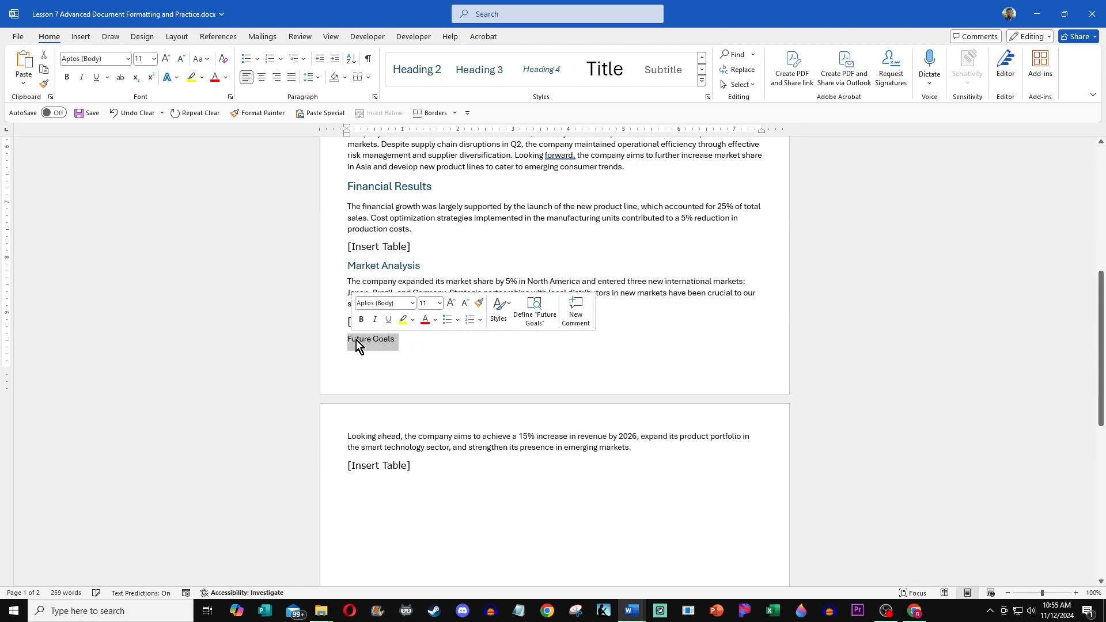
click(701, 81)
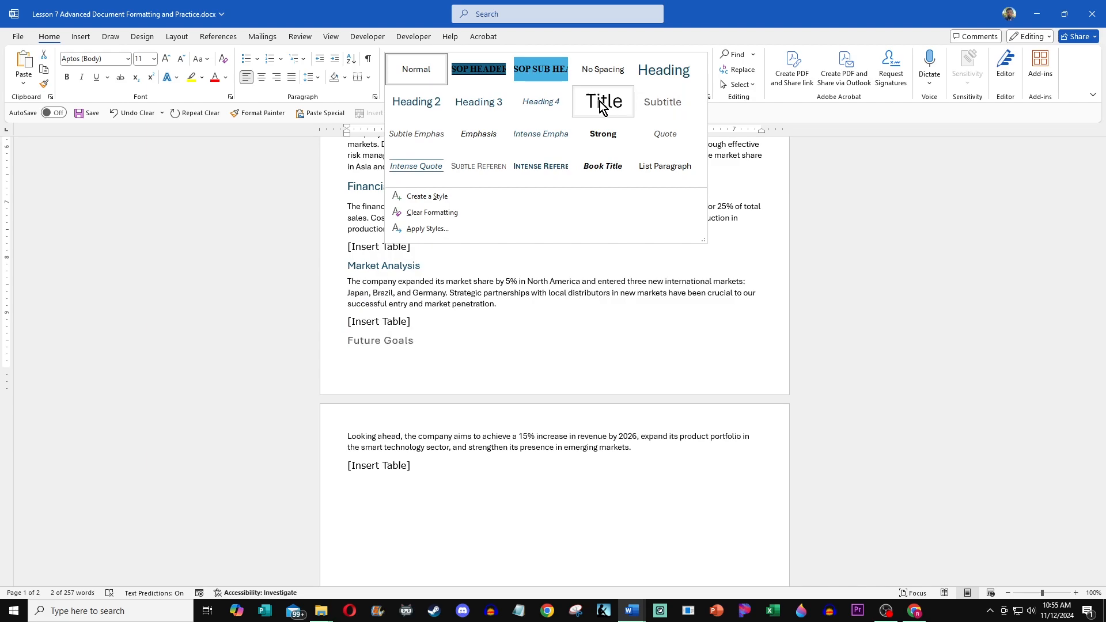
click(559, 105)
Step: Insert a page break before the Financial Results heading
click(451, 419)
scroll(457, 407, up, 3)
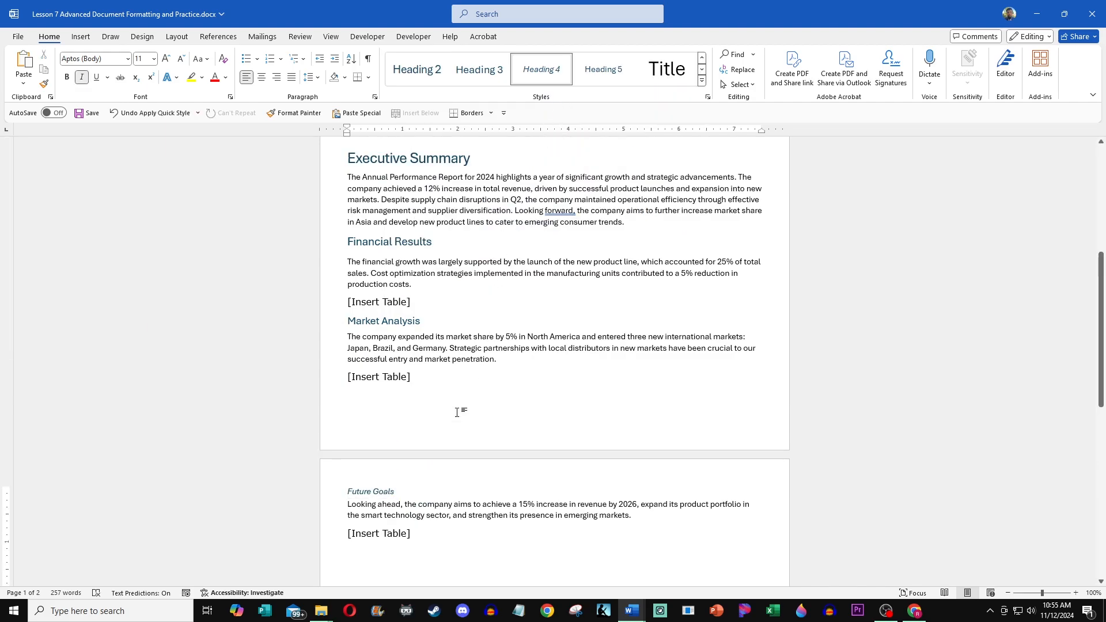
scroll(458, 408, up, 2)
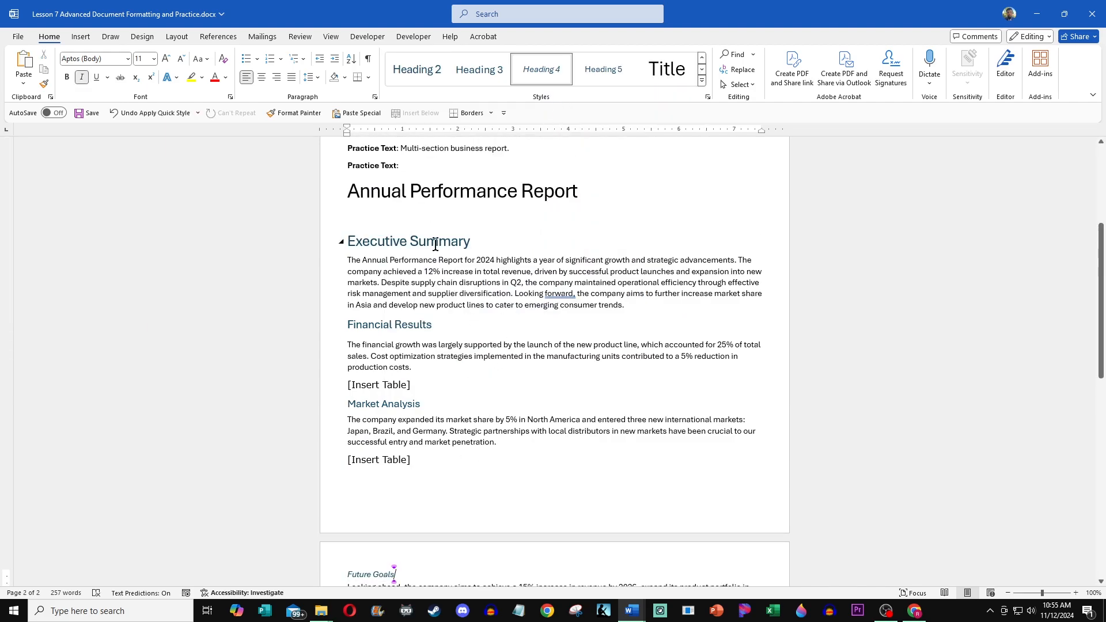
click(346, 321)
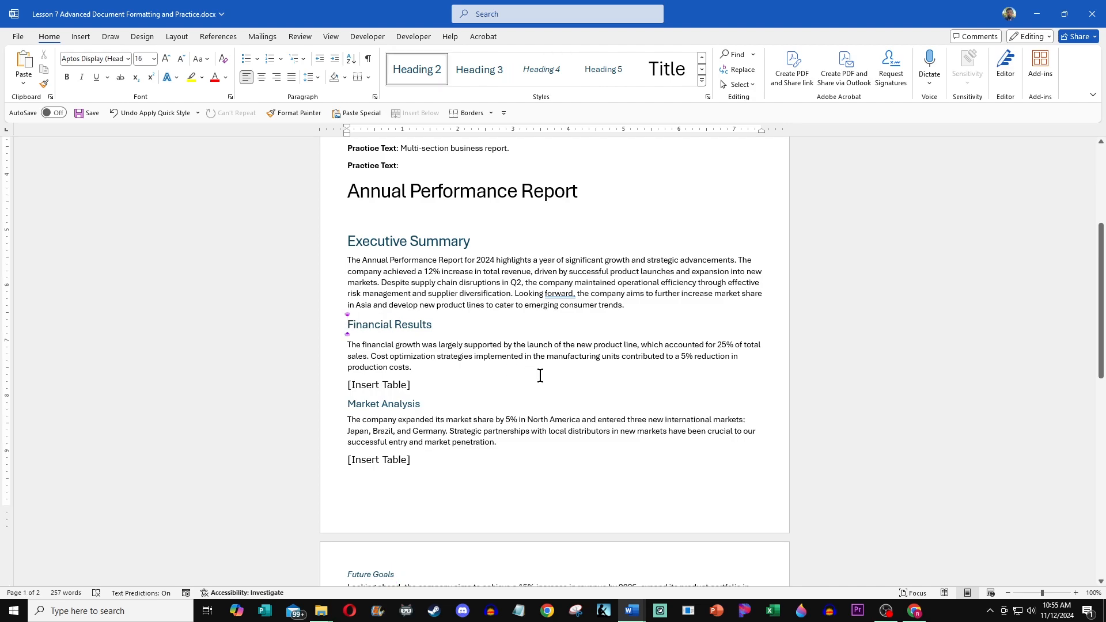
key(ctrl+Return)
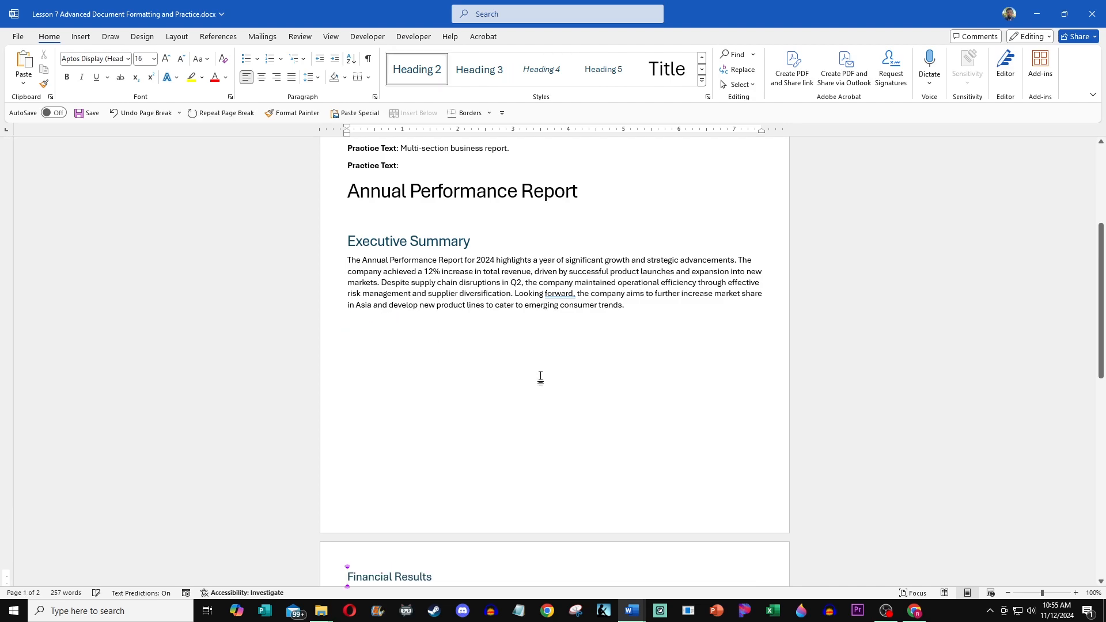
Step: Insert a break before the Market Analysis heading so it starts on a new page
scroll(493, 364, down, 5)
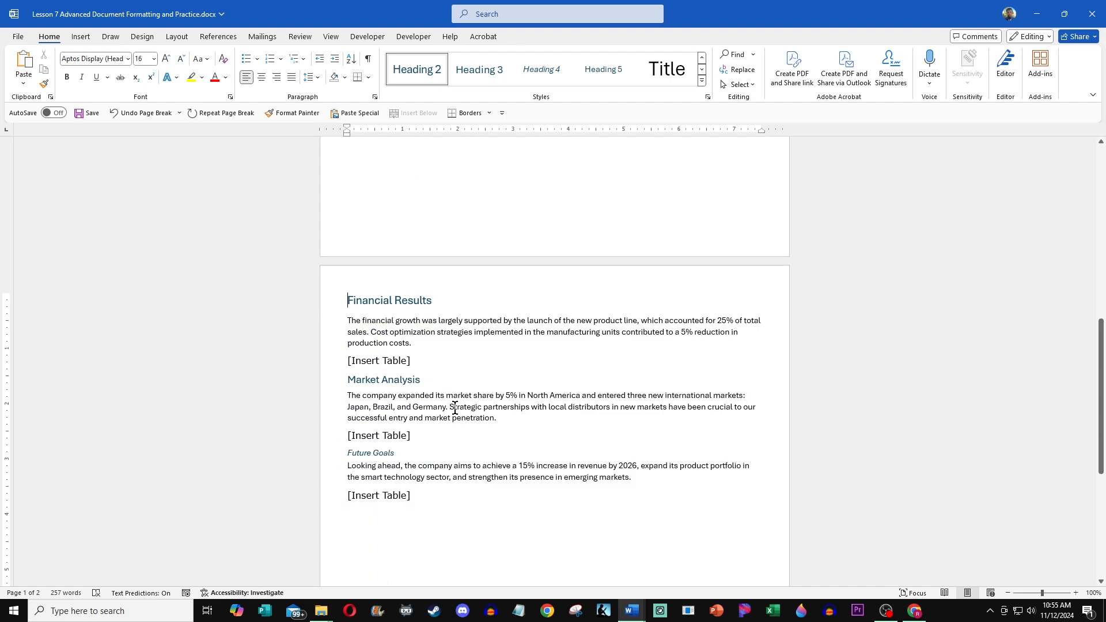
click(346, 380)
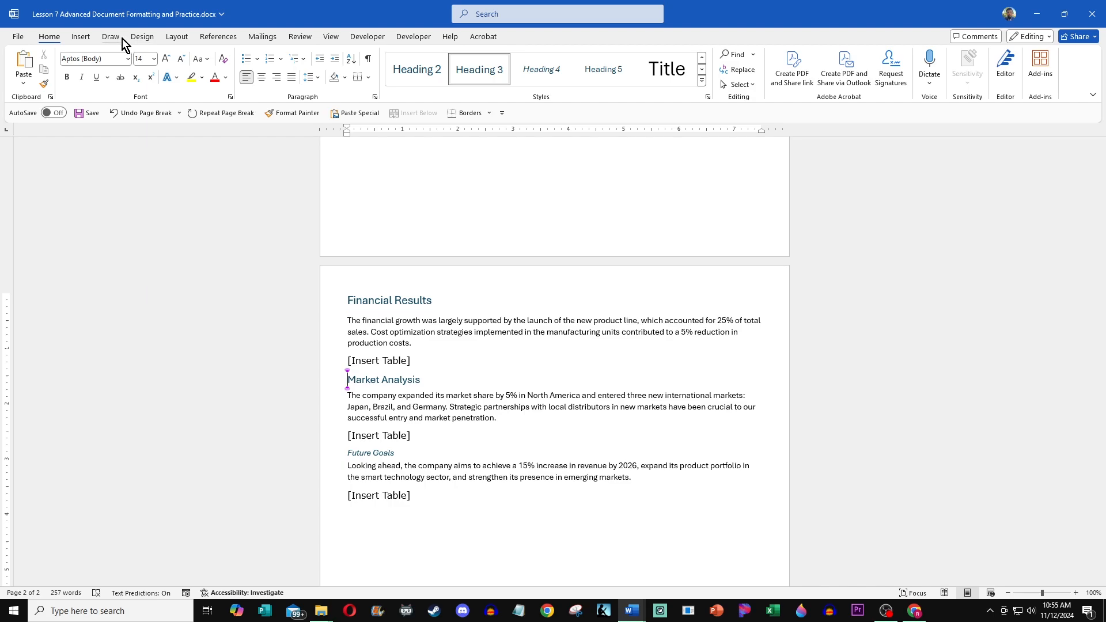
click(173, 38)
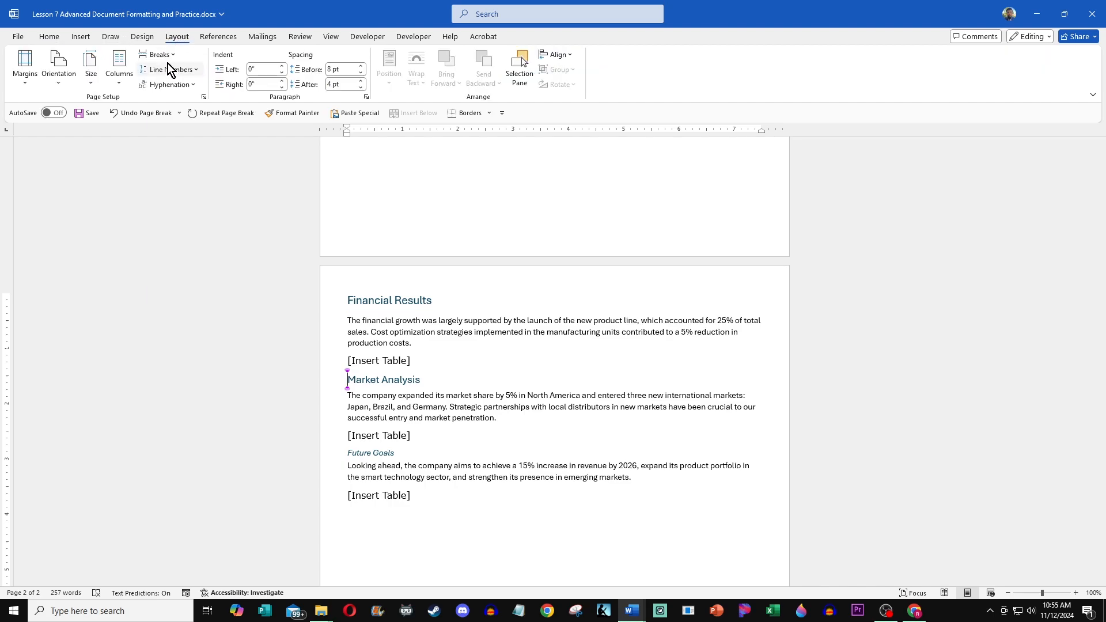
click(171, 57)
click(218, 99)
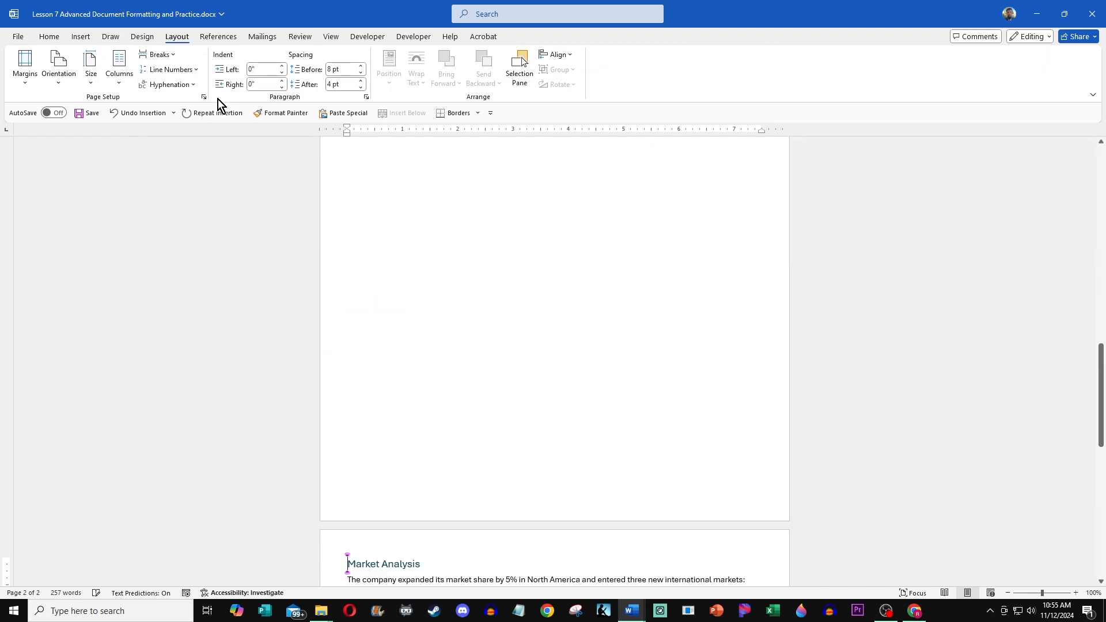
Step: Scroll through the document to review the pages and headings
scroll(397, 328, down, 6)
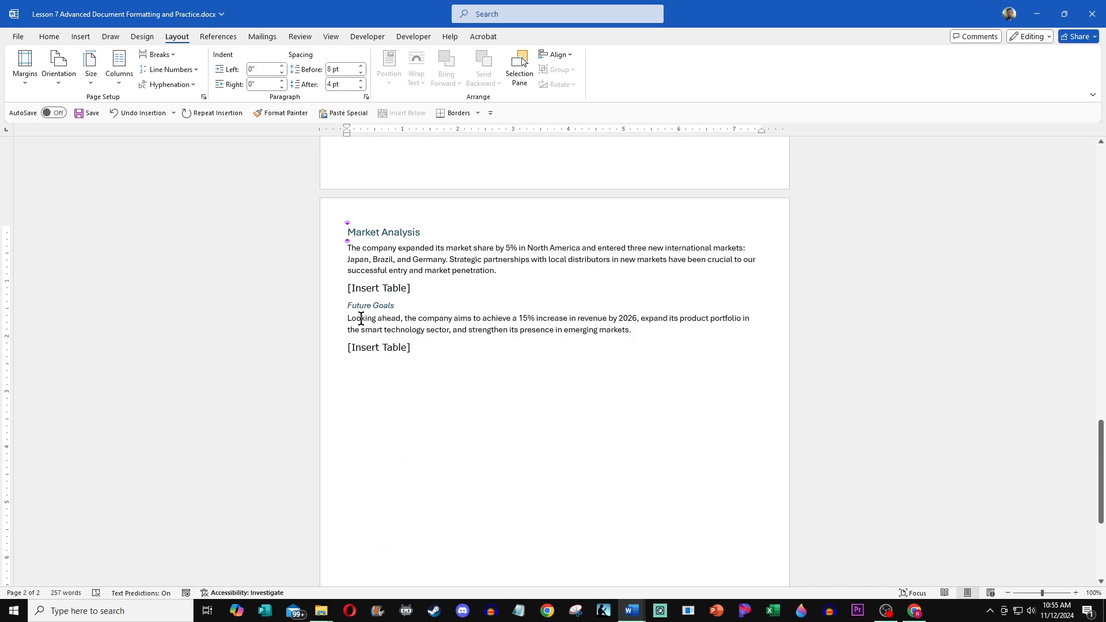
click(349, 305)
scroll(397, 271, up, 8)
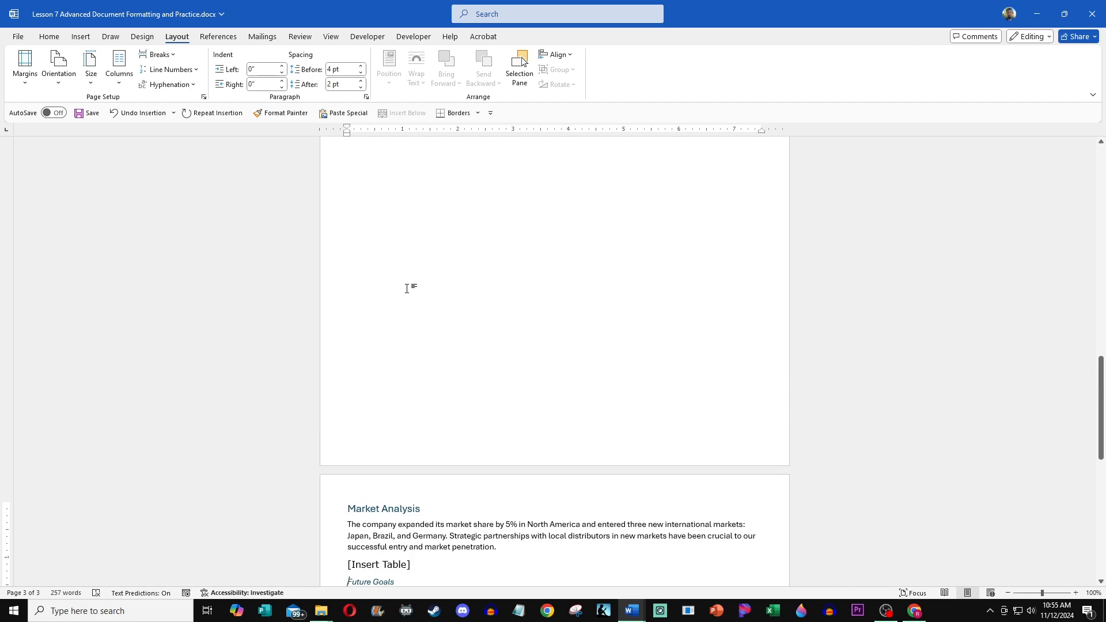
scroll(404, 295, up, 12)
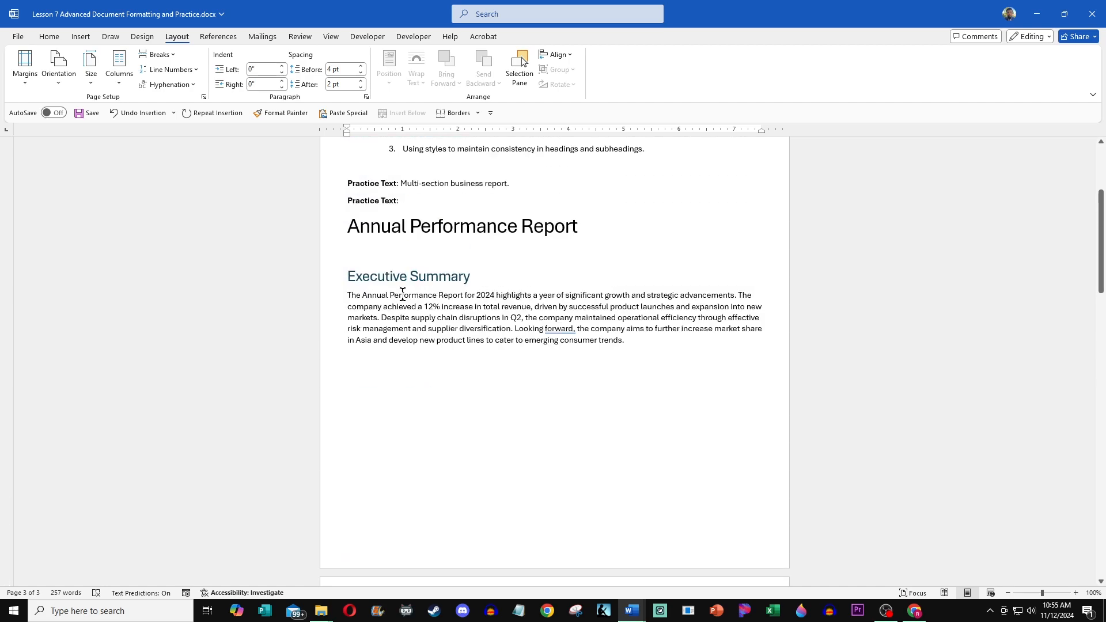
scroll(398, 288, up, 2)
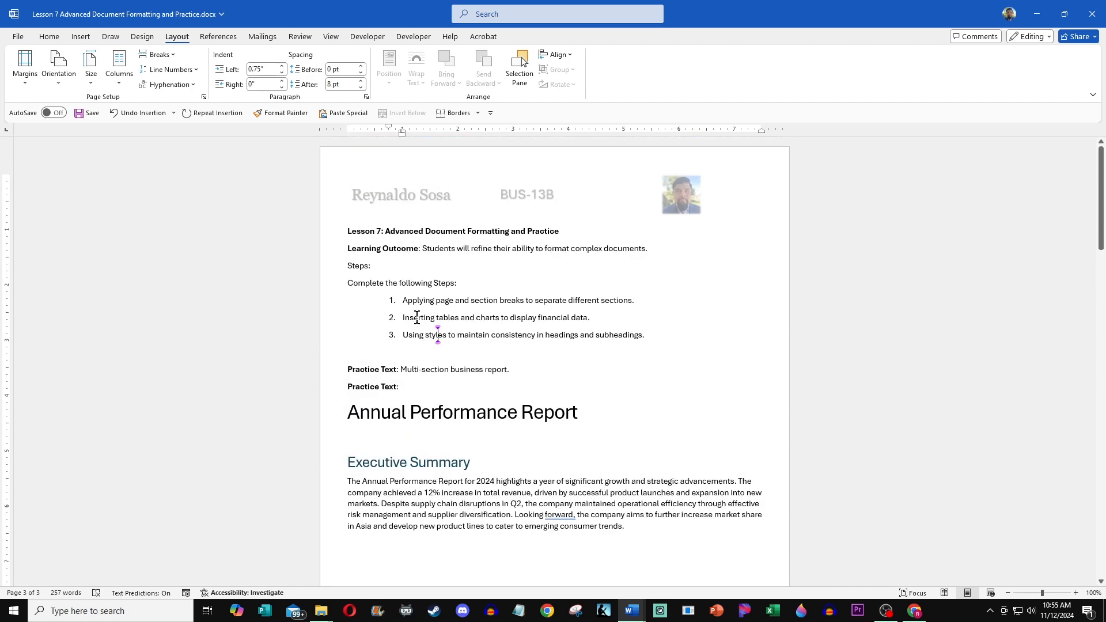
Step: Review the numbered steps list and scroll through the report down to the Financial Results page
drag(403, 318, 592, 322)
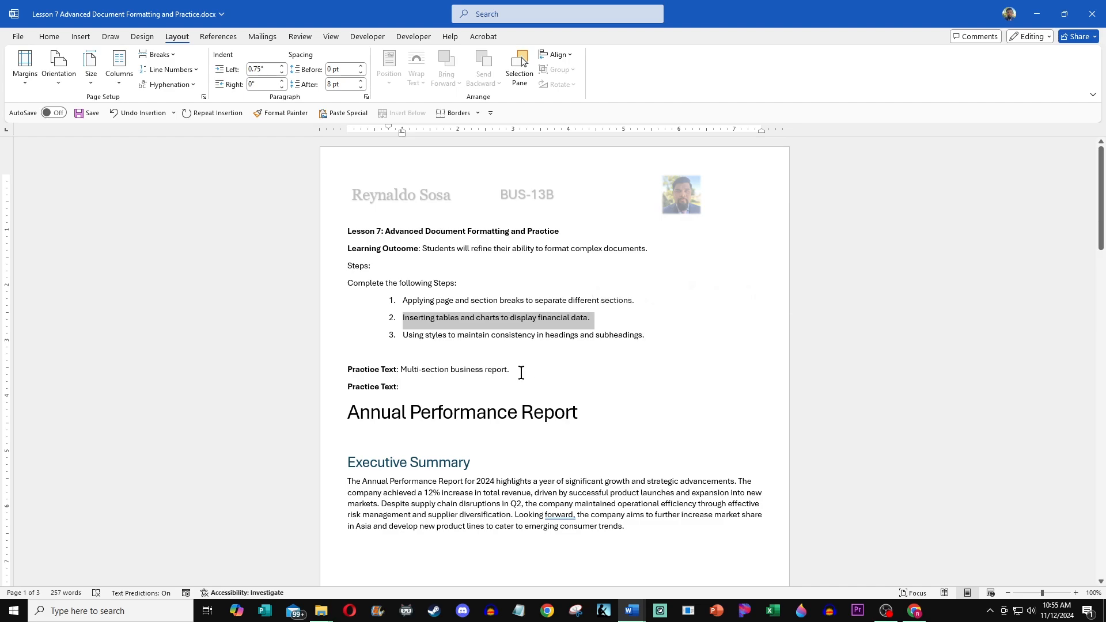
scroll(513, 373, down, 1)
scroll(548, 296, down, 3)
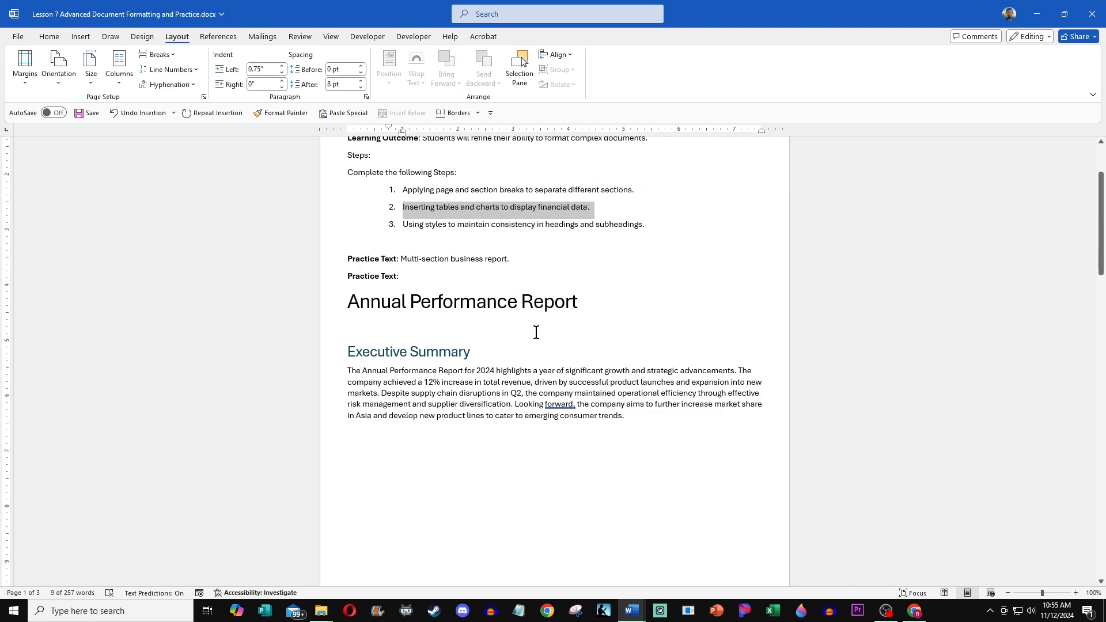
drag(404, 197, 649, 202)
scroll(469, 264, down, 2)
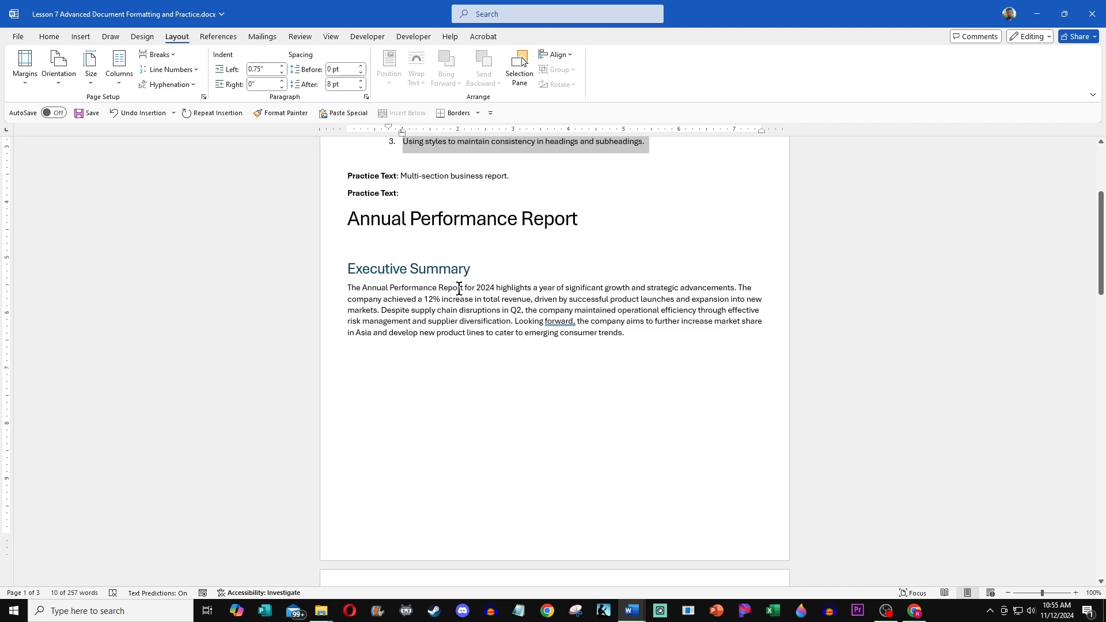
scroll(459, 290, down, 6)
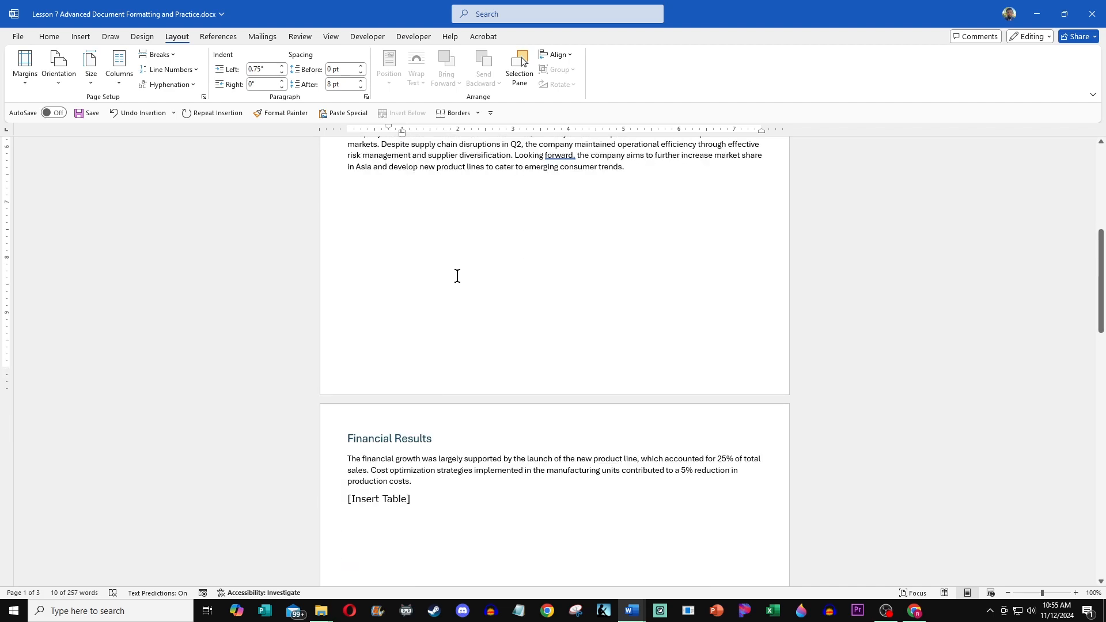
scroll(456, 279, up, 1)
scroll(452, 287, down, 4)
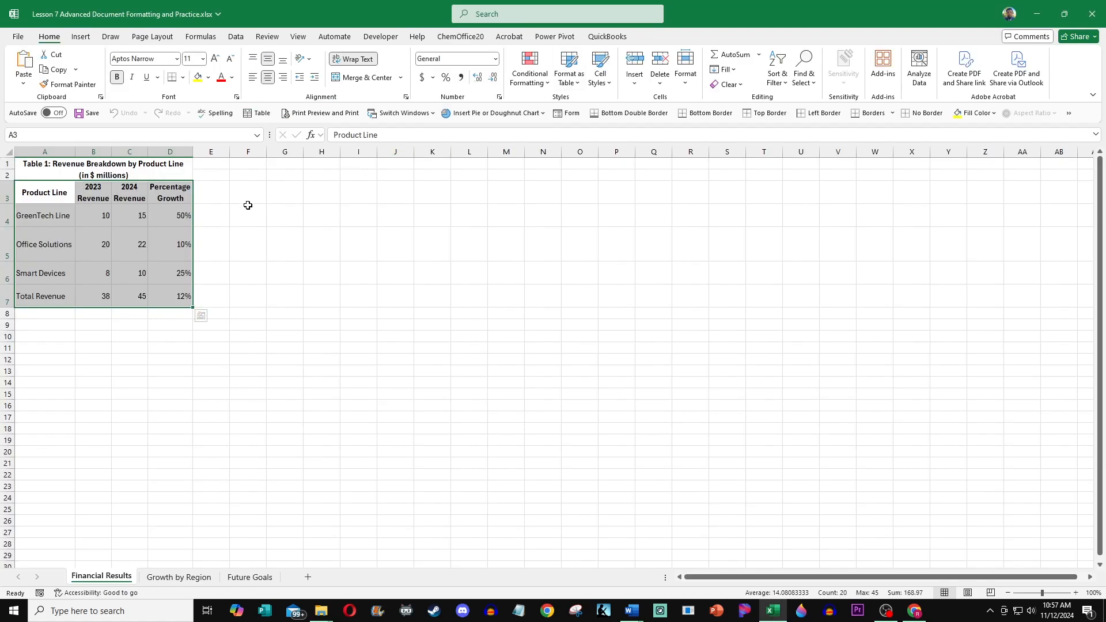
Step: Insert the recommended clustered column chart from the Financial Results table in the workbook
click(231, 257)
mouse_move(32, 195)
mouse_down()
mouse_move(131, 251)
mouse_move(164, 290)
mouse_up()
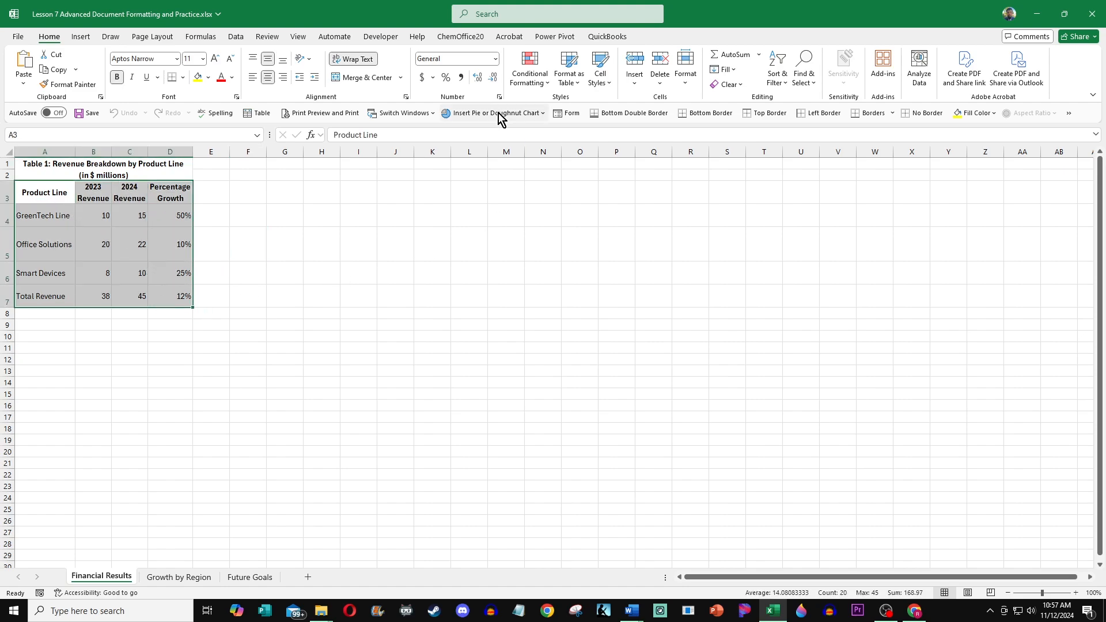
click(86, 43)
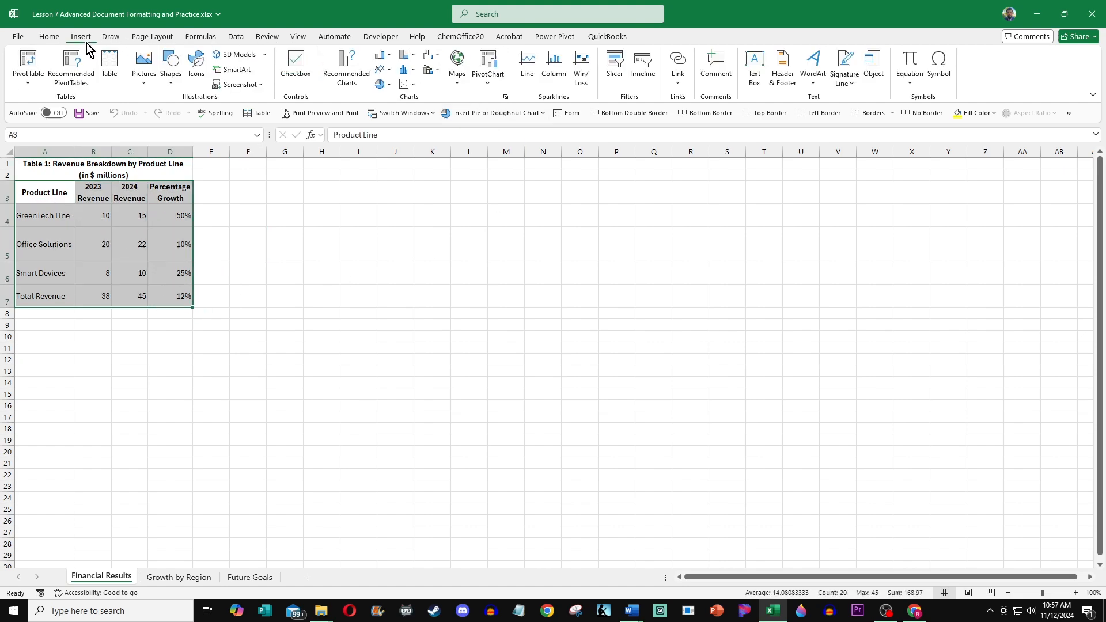
click(346, 72)
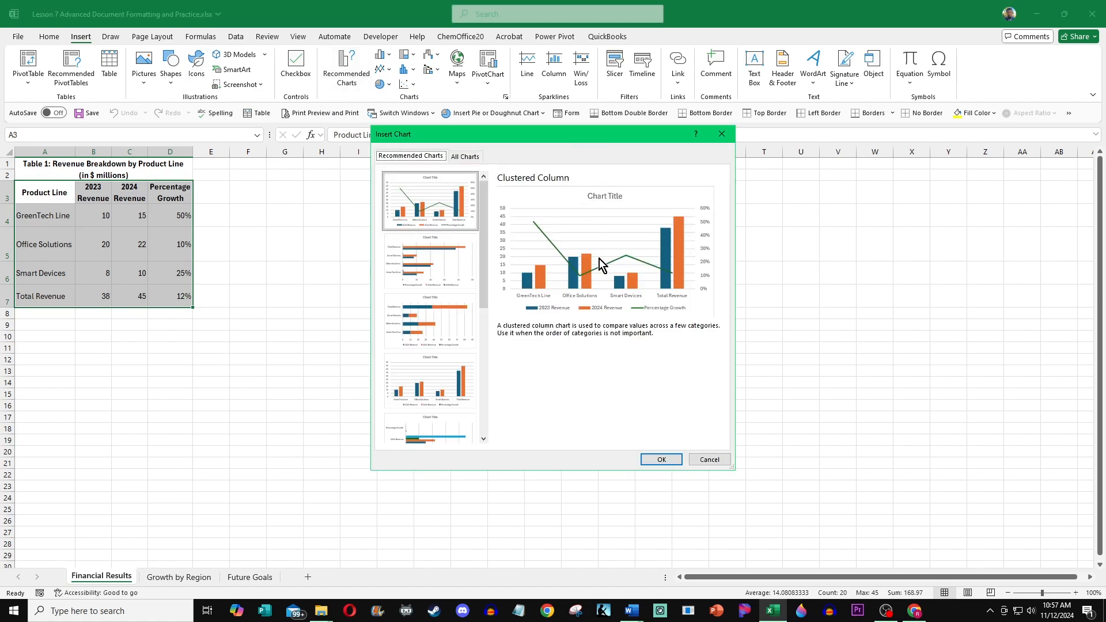
click(661, 460)
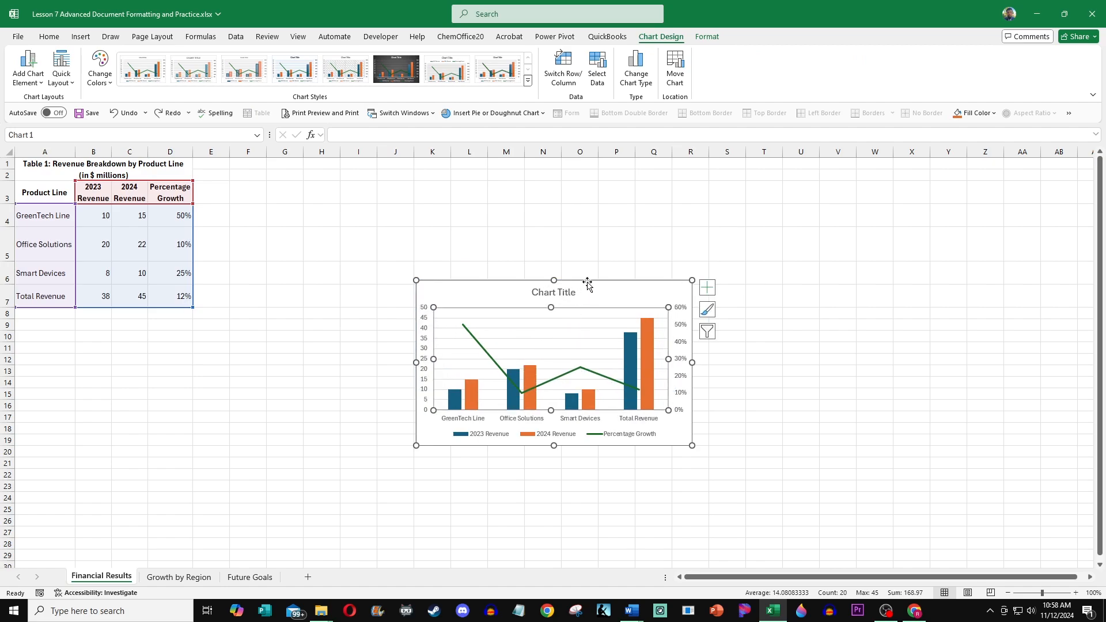
Step: Move the chart beside the table and retitle it "Revenue Breakdown by product Line in Millions"
drag(587, 282, 410, 194)
double_click(405, 191)
key(Delete)
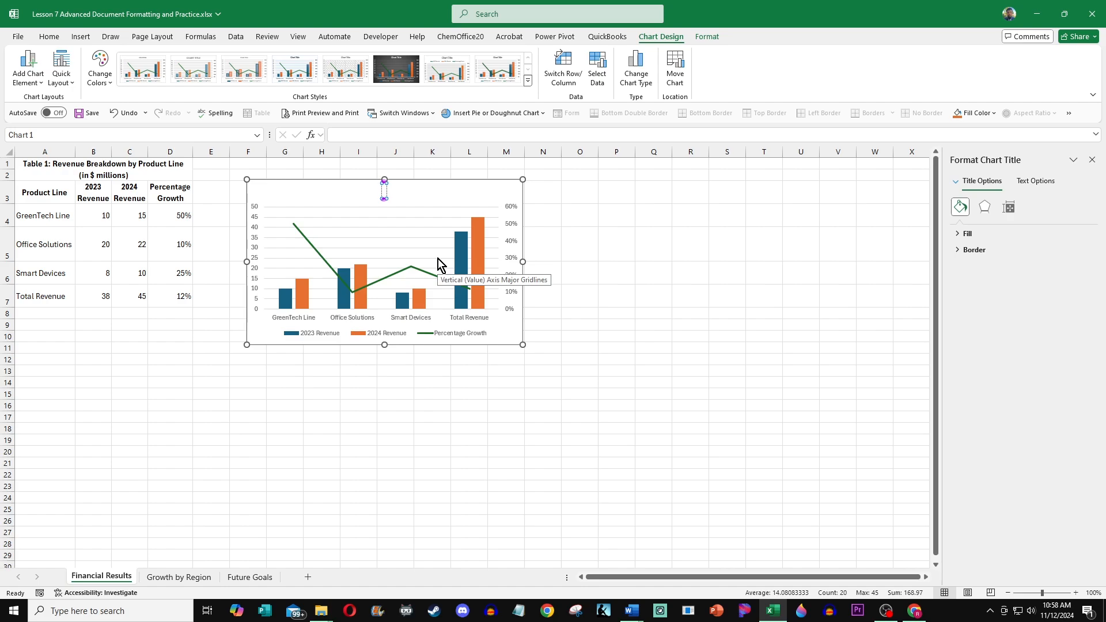
text(Revenue Breakdown b)
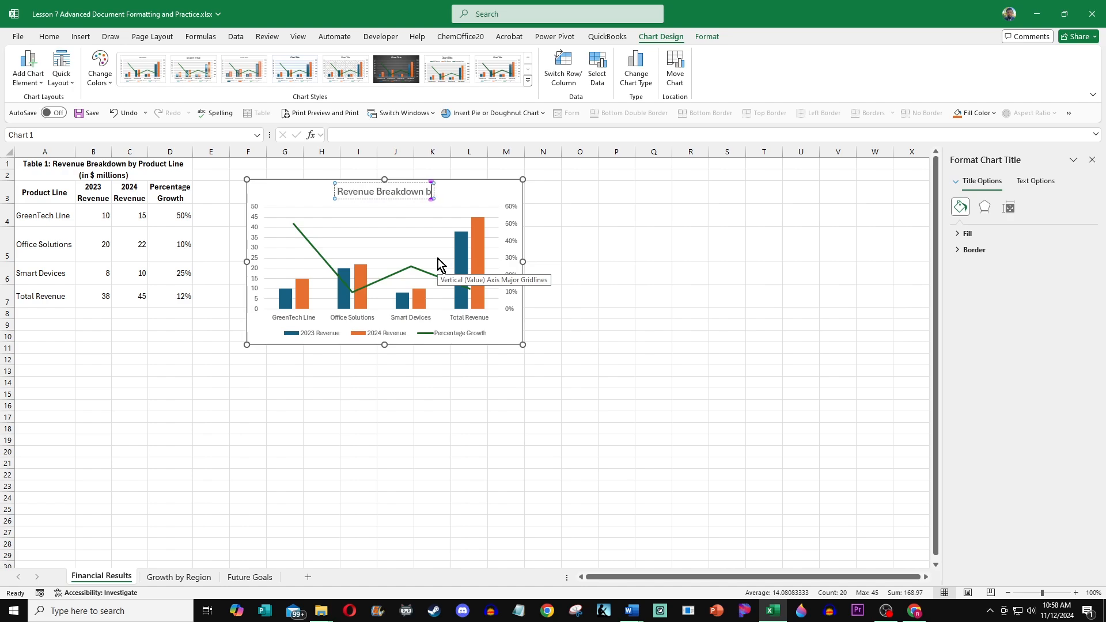
text(y product)
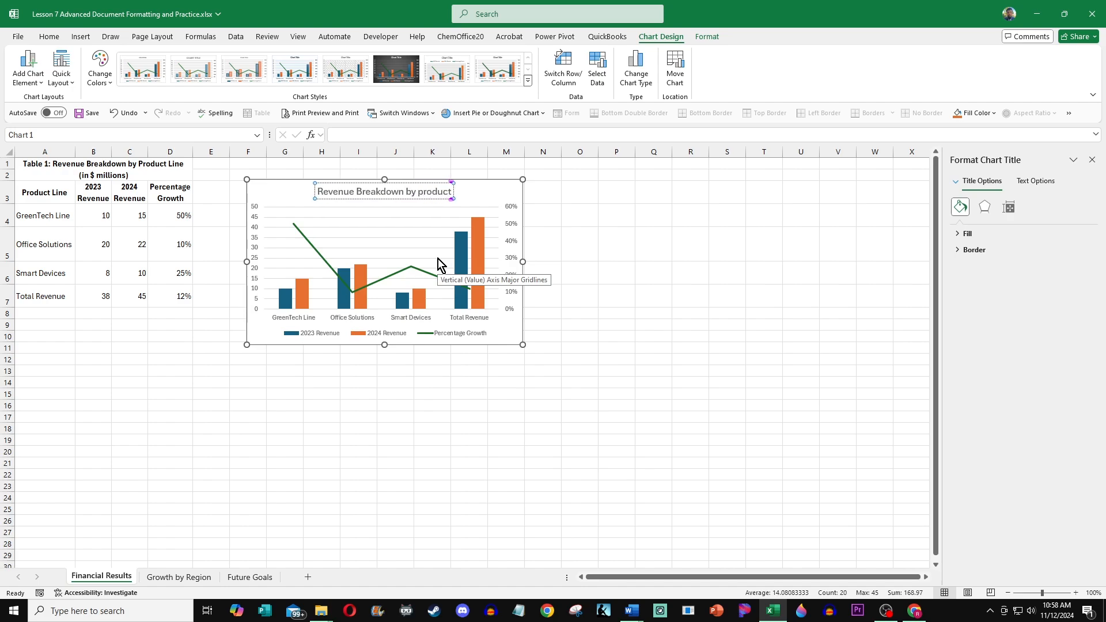
text( Line in)
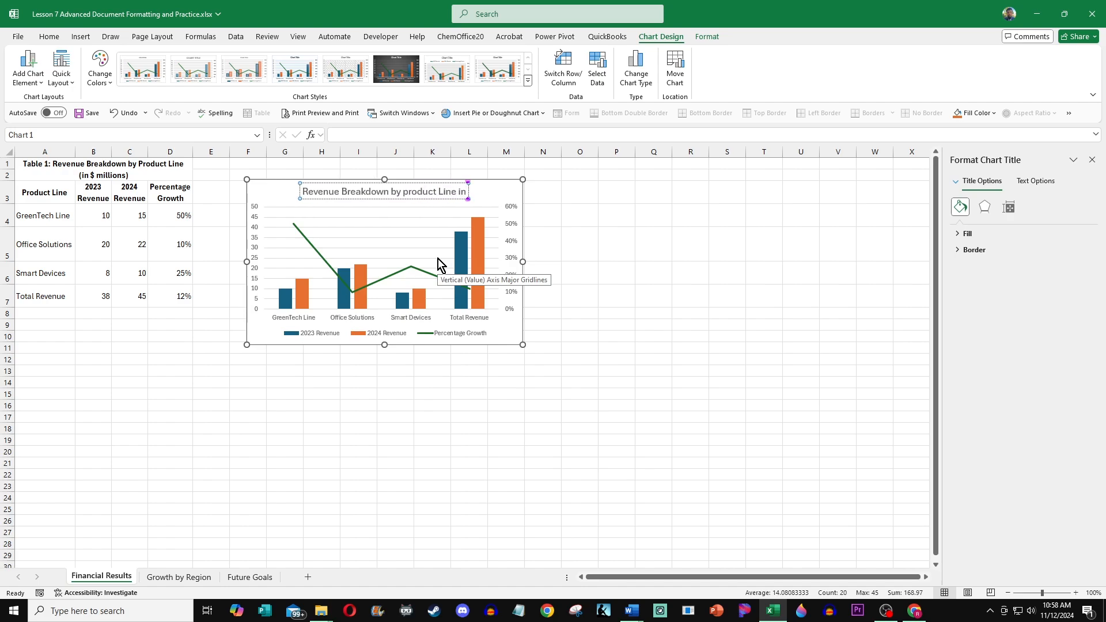
text( Millions)
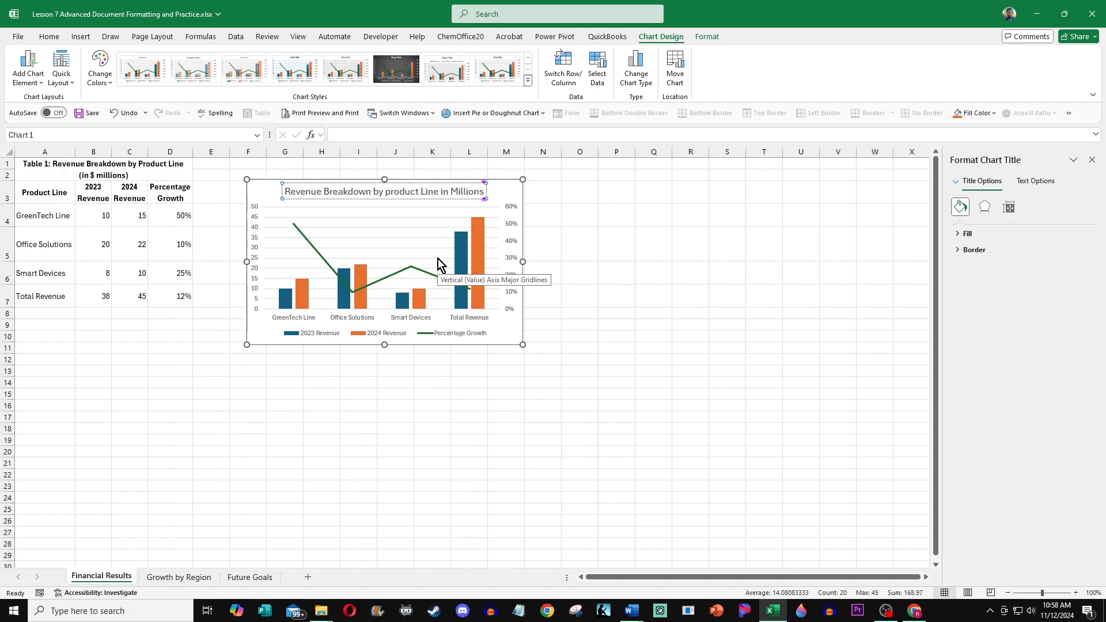
Step: Apply the dark chart style to the revenue chart
click(573, 274)
click(500, 198)
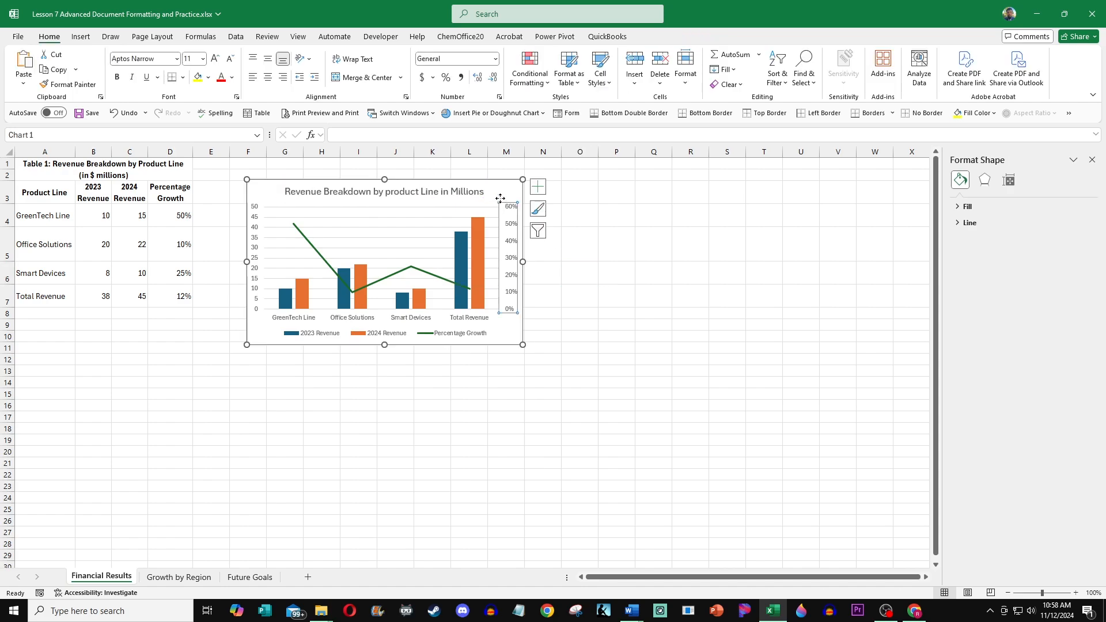
click(498, 183)
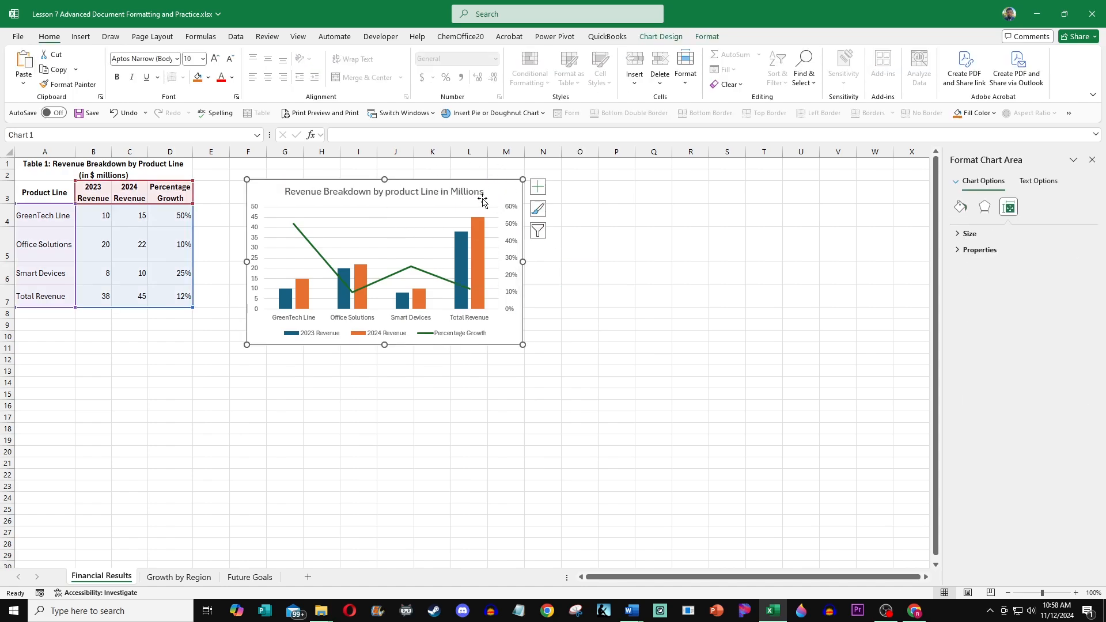
click(663, 38)
click(396, 70)
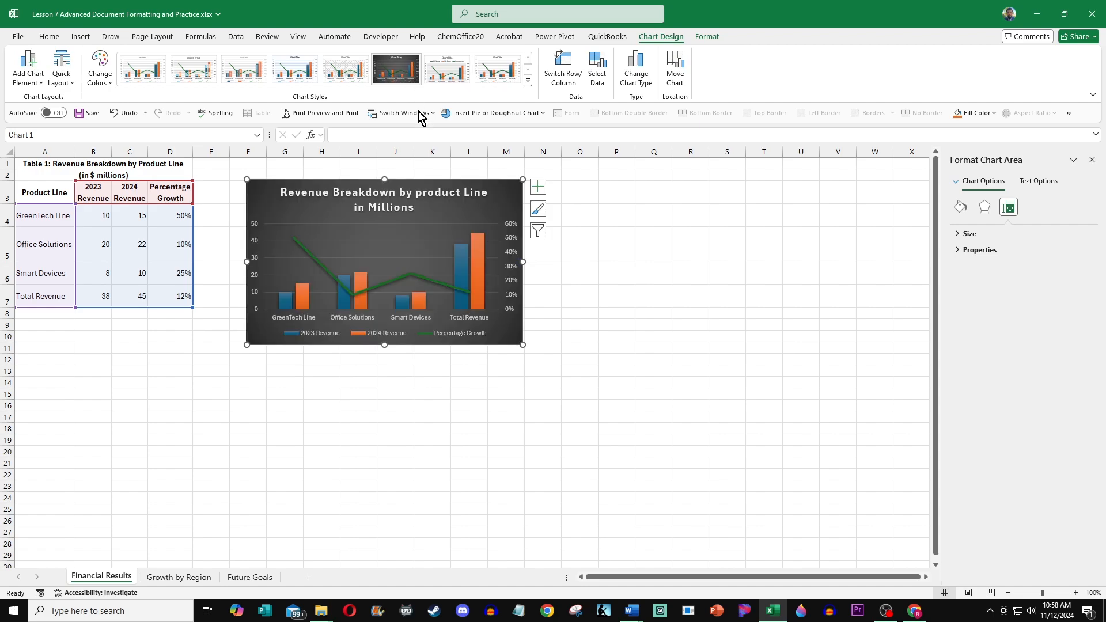
click(578, 313)
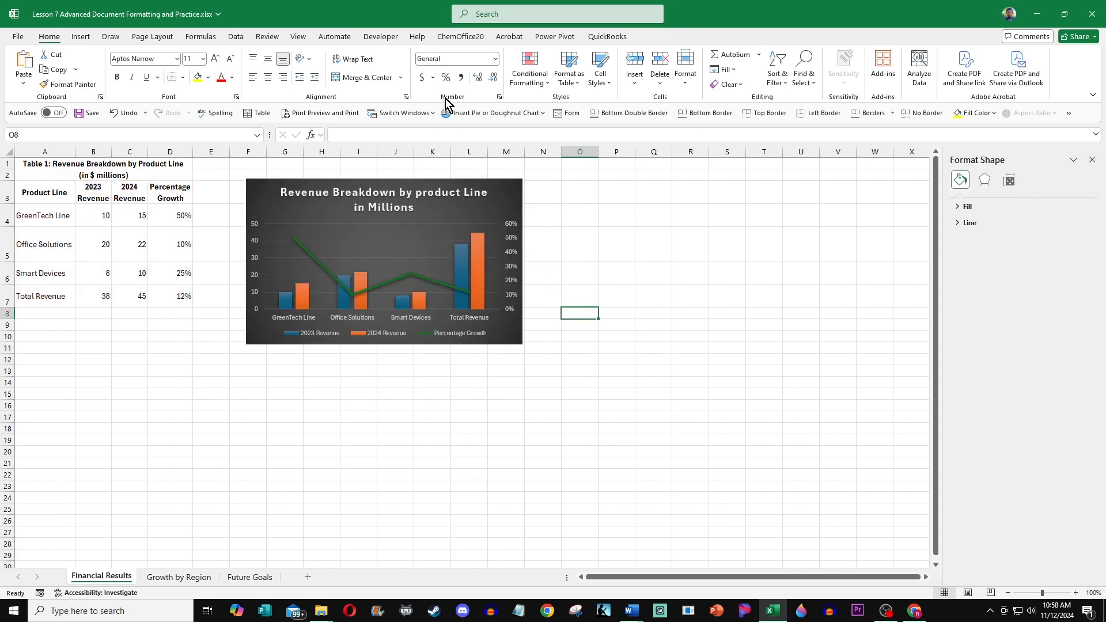
click(484, 183)
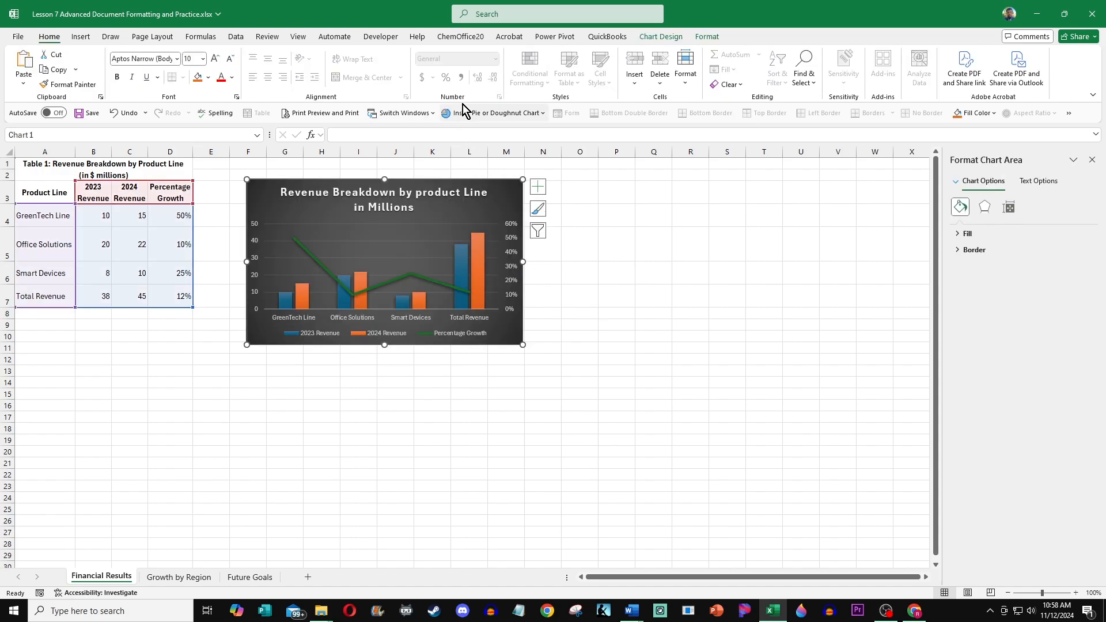
click(659, 37)
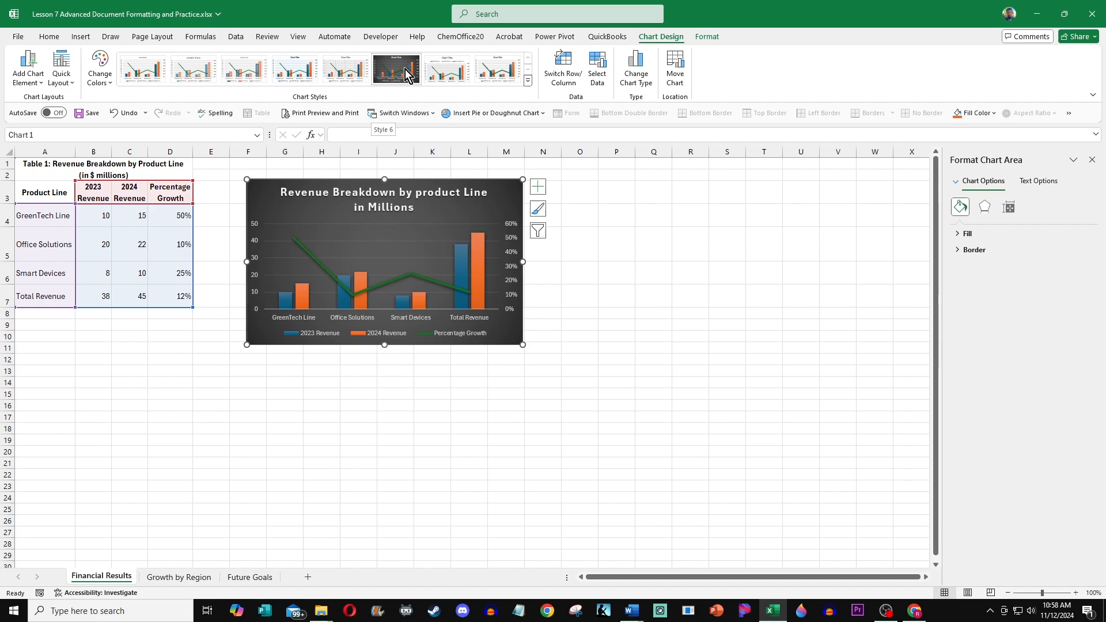
click(473, 370)
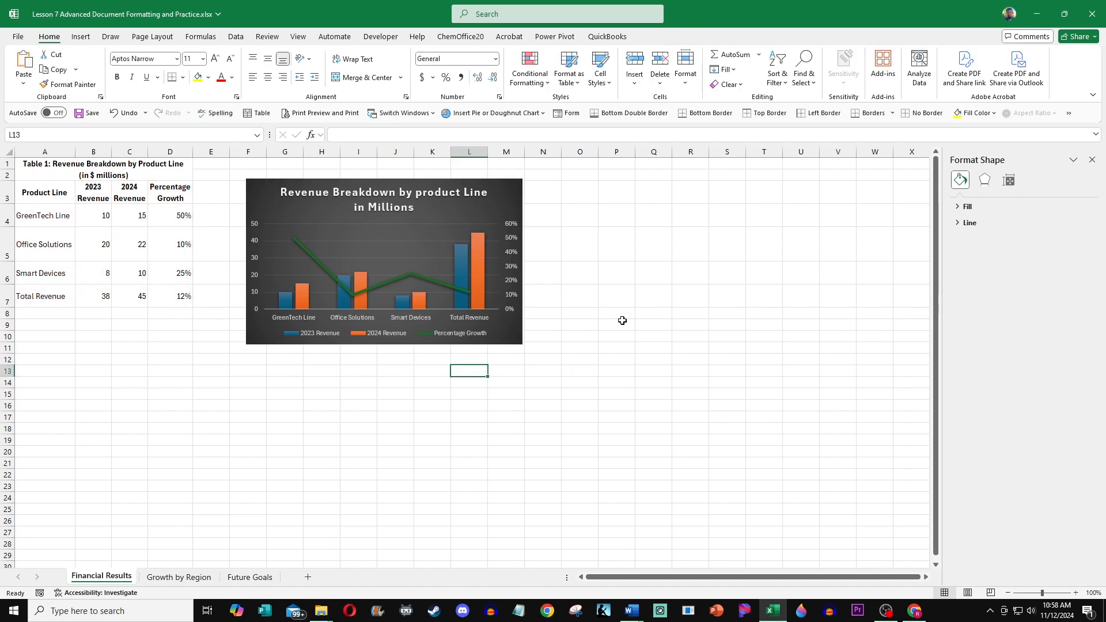
click(459, 184)
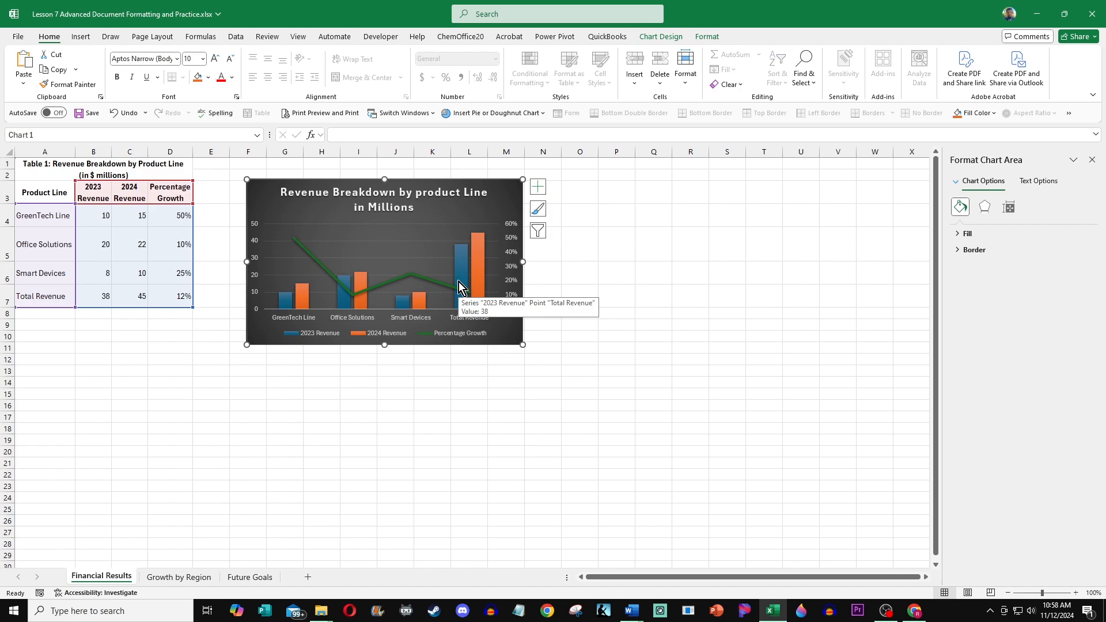
Step: Switch between the report and the workbook's Financial Results, Growth by Region and Future Goals sheets to review their tables
click(1035, 17)
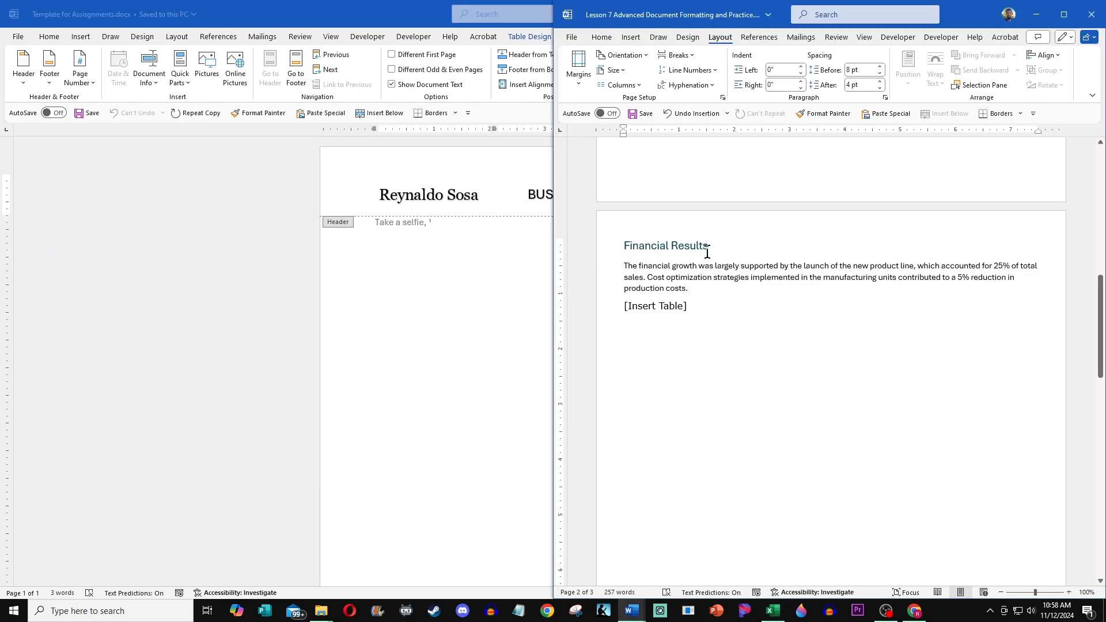
click(1063, 14)
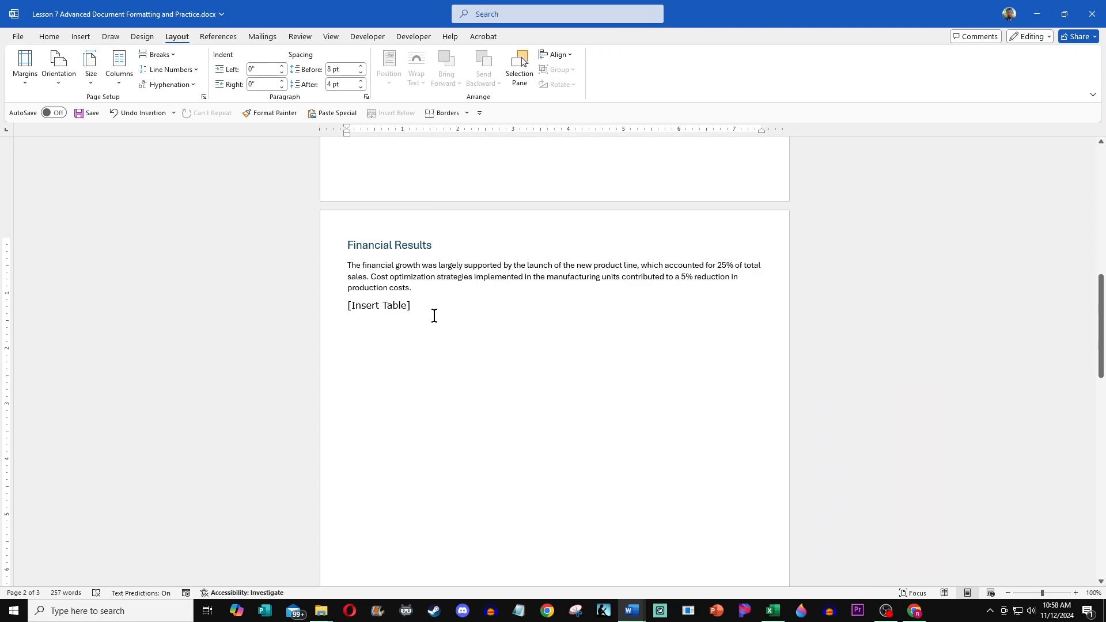
click(780, 614)
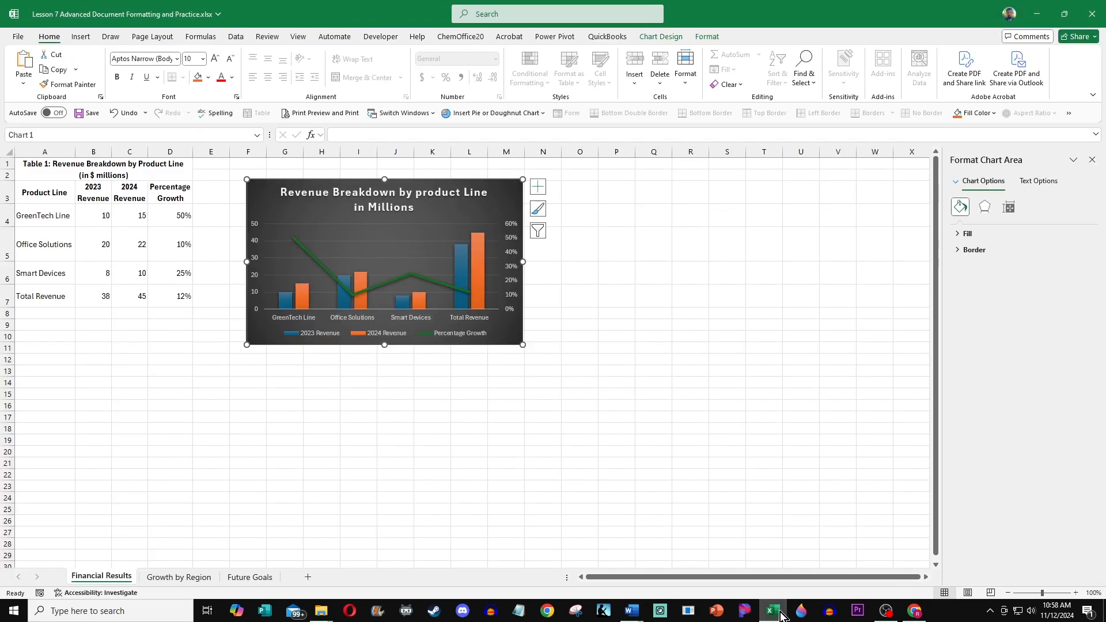
click(192, 577)
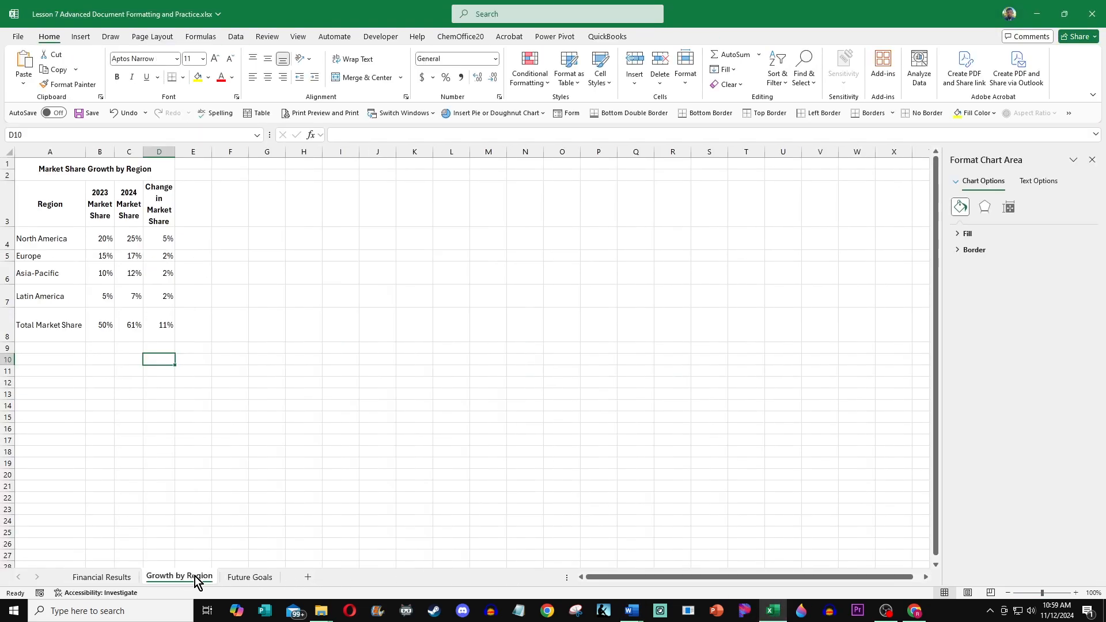
click(243, 581)
click(109, 577)
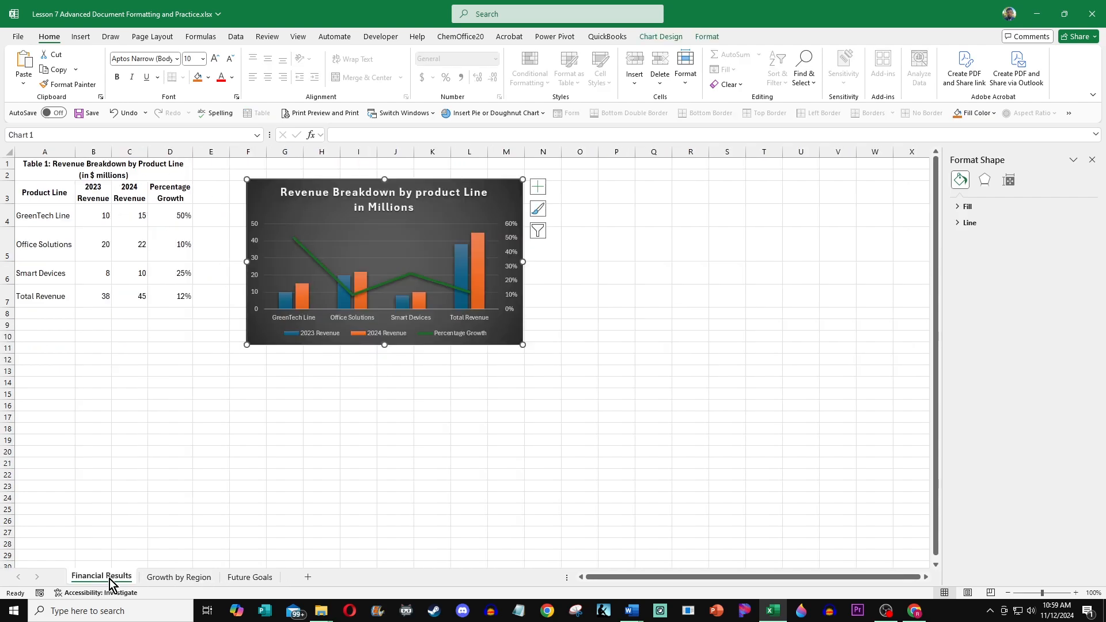
click(169, 582)
click(262, 580)
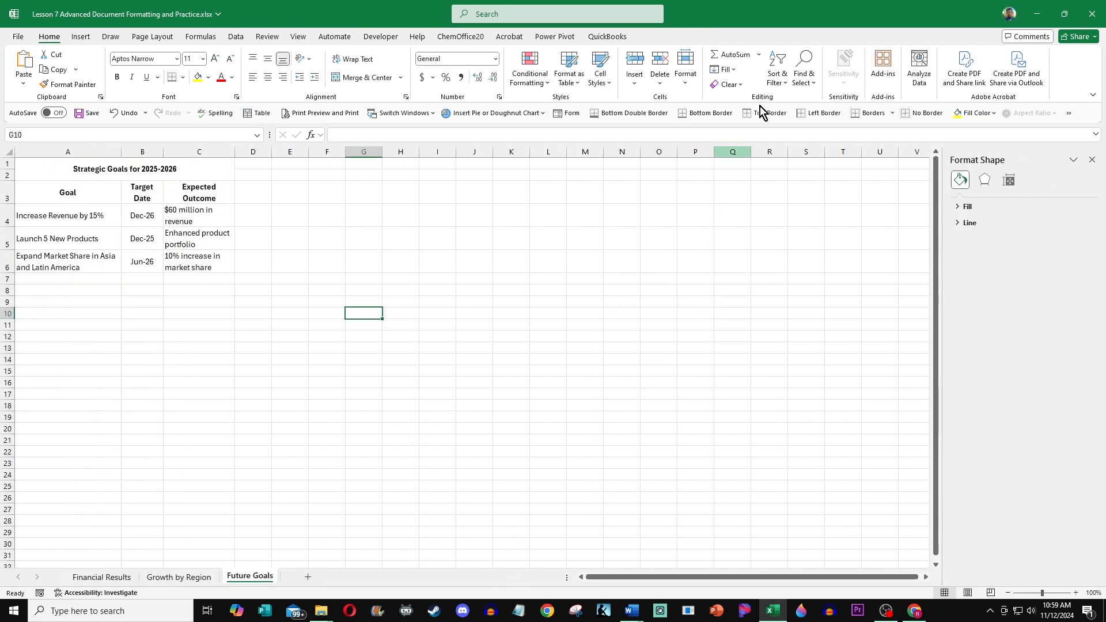
click(101, 576)
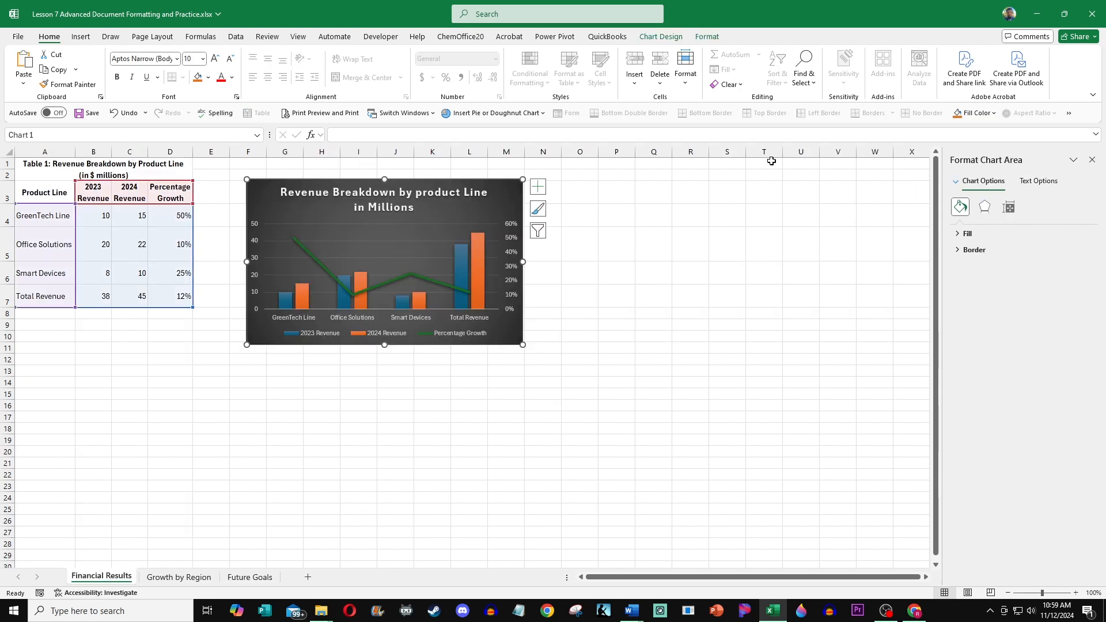
click(1033, 16)
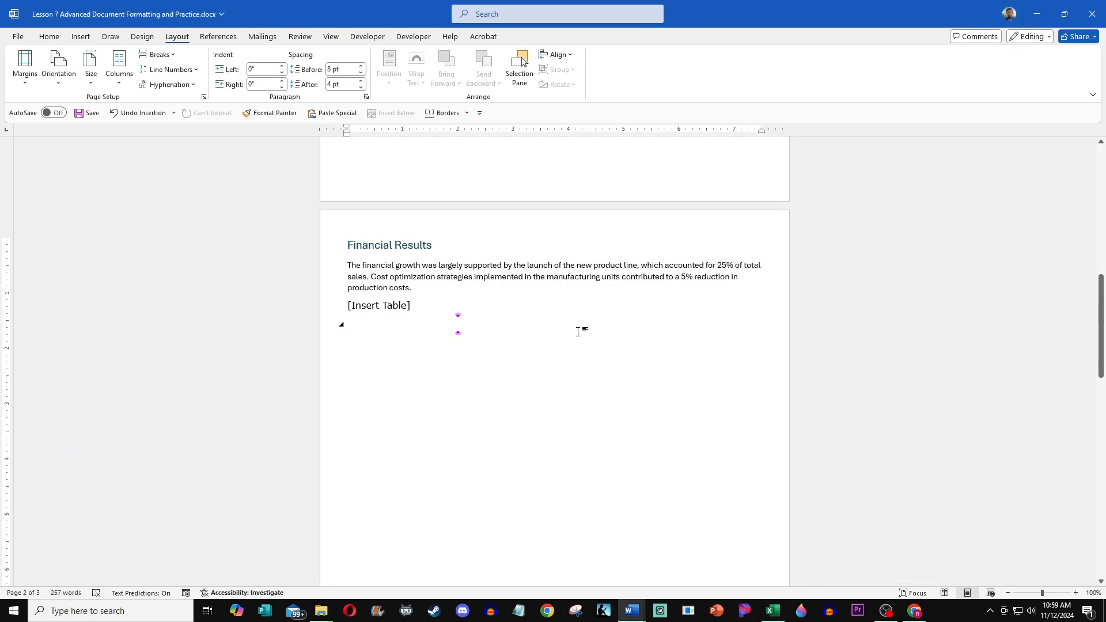
Step: Add an empty paragraph after the [Insert Table] placeholder in the Market Analysis section
scroll(549, 341, down, 3)
scroll(549, 341, down, 5)
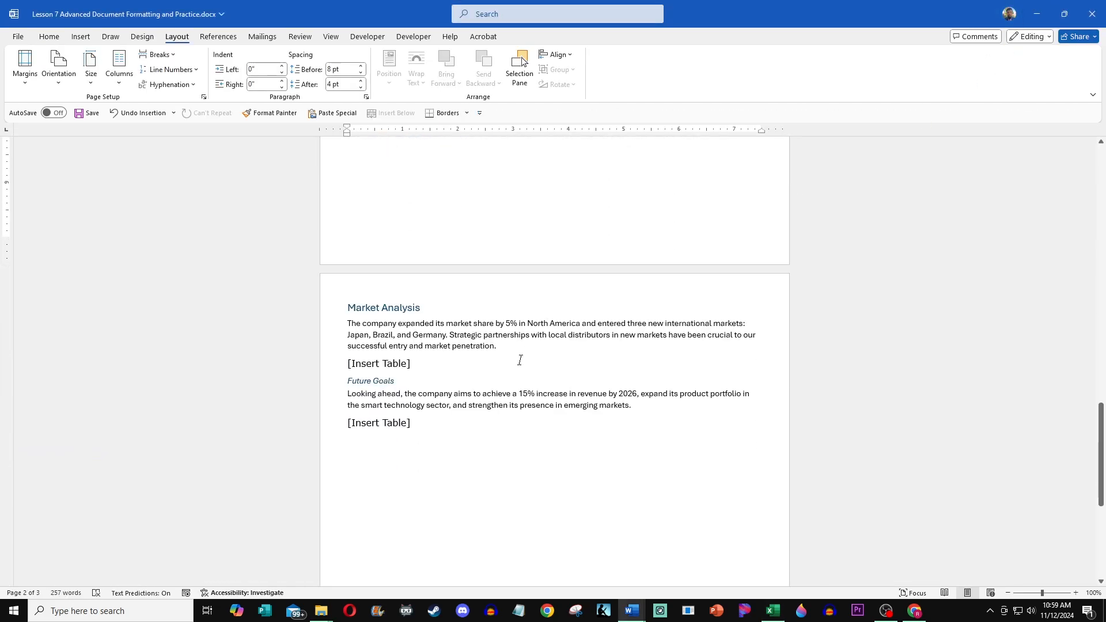
scroll(519, 360, down, 1)
click(511, 339)
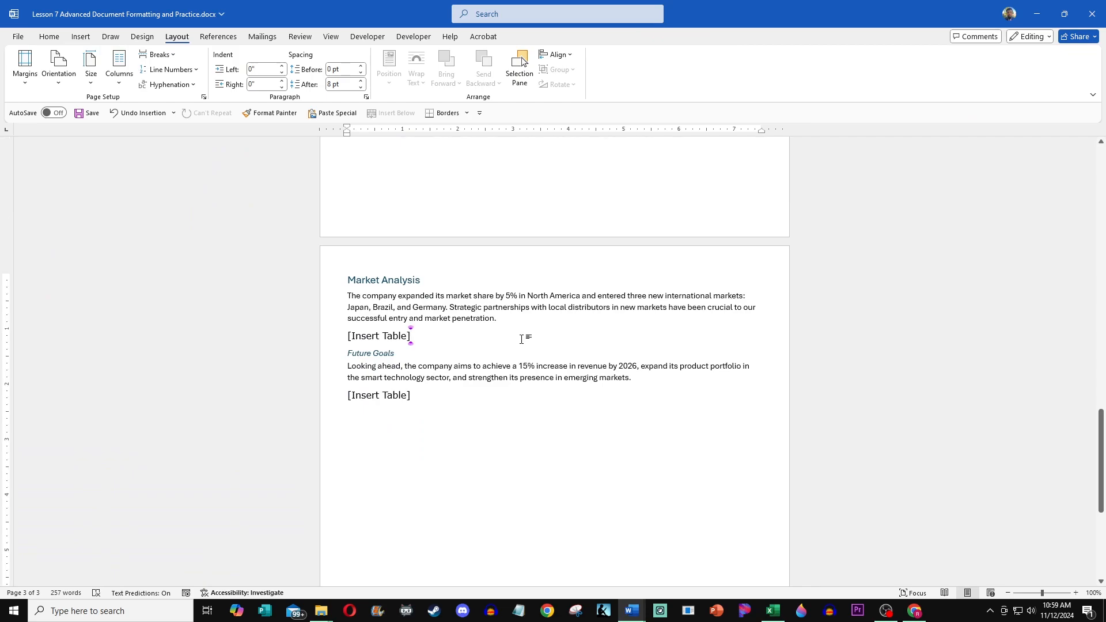
key(Return)
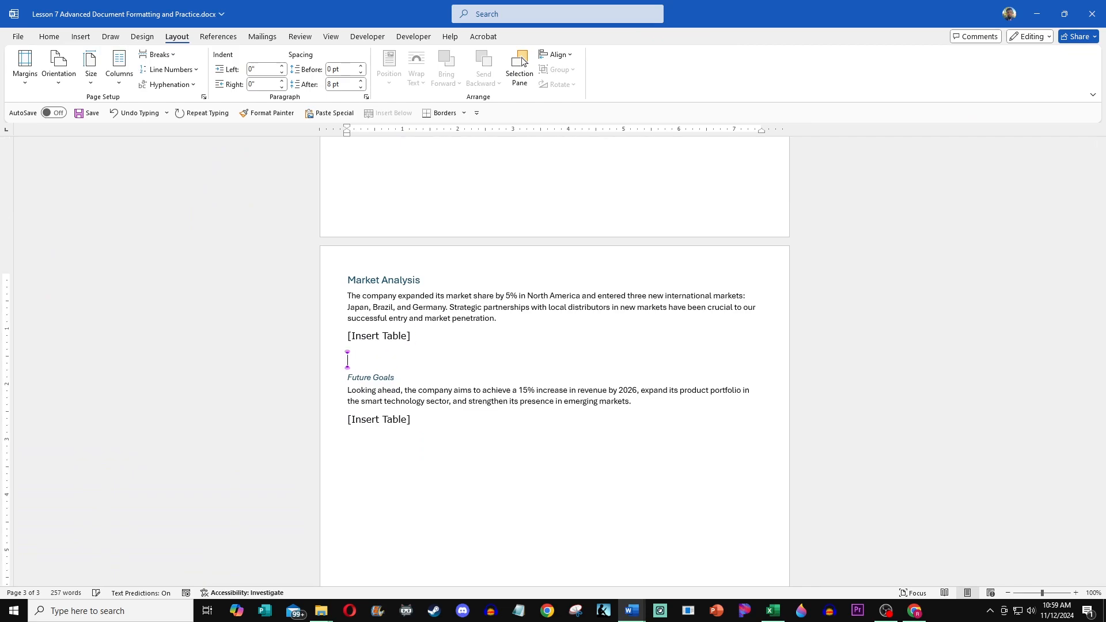
scroll(520, 338, up, 4)
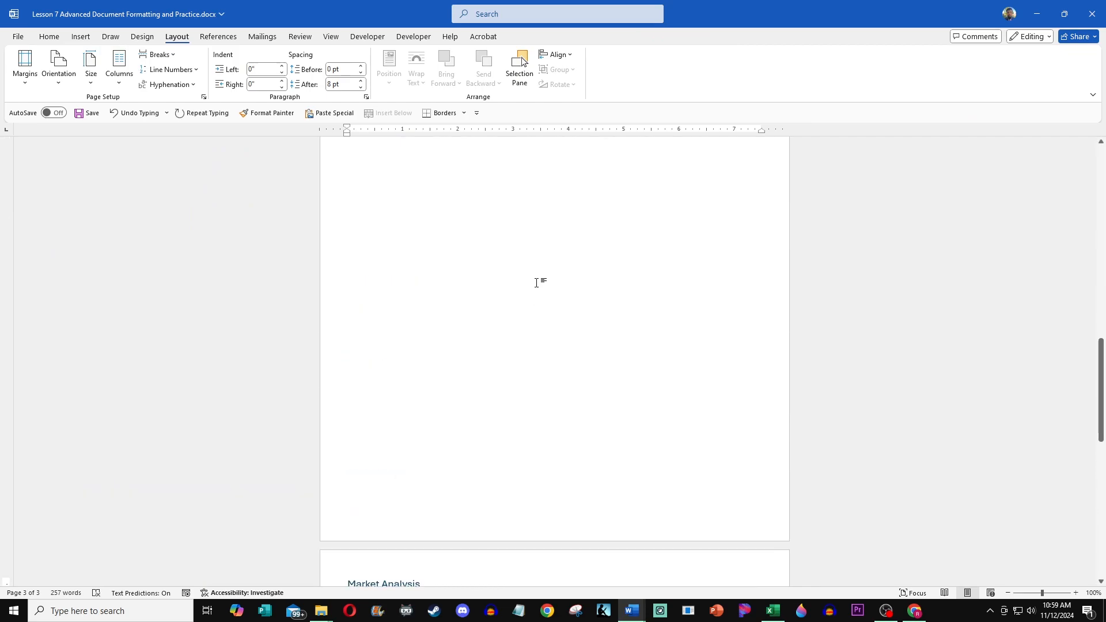
scroll(535, 282, down, 4)
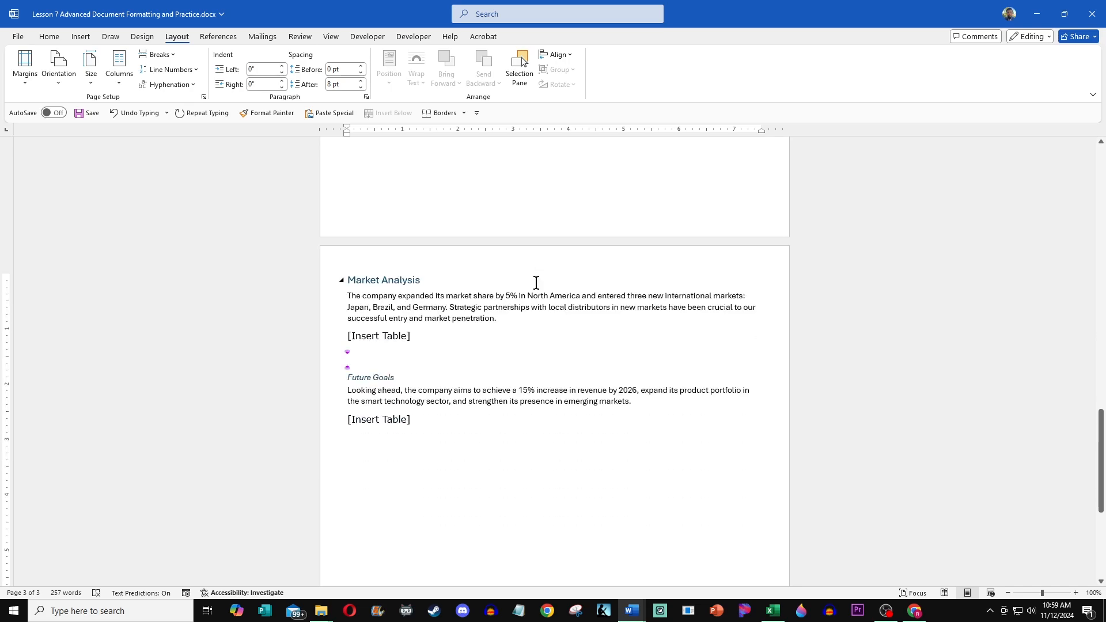
Step: Paste the revenue chart from the workbook as a picture below the [Insert Table] placeholder in Financial Results
click(772, 611)
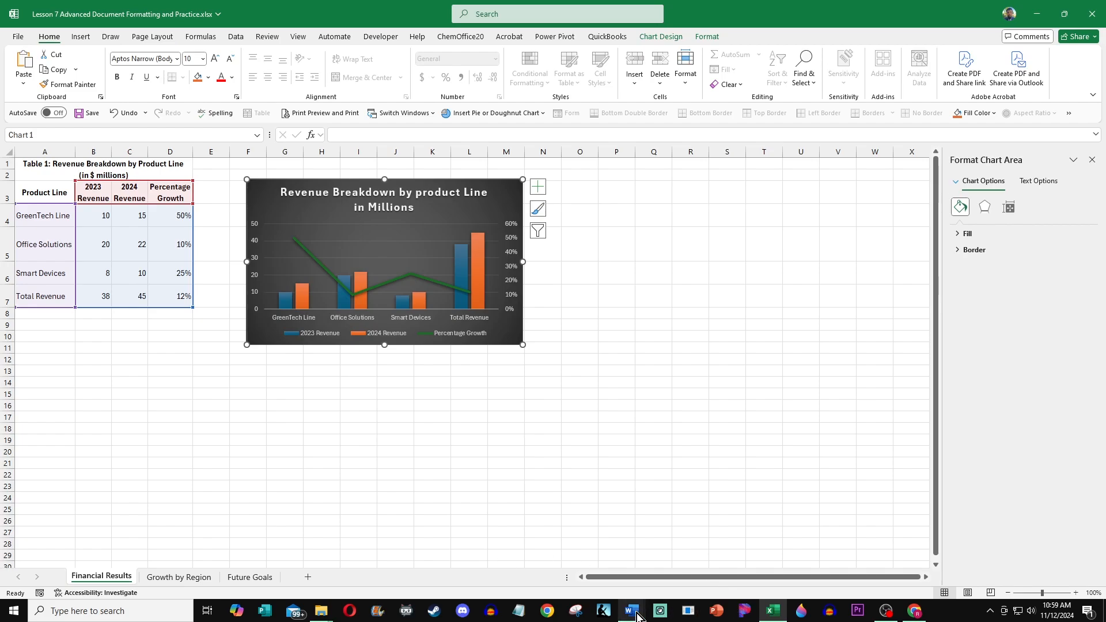
mouse_move(636, 616)
click(672, 582)
scroll(555, 398, up, 3)
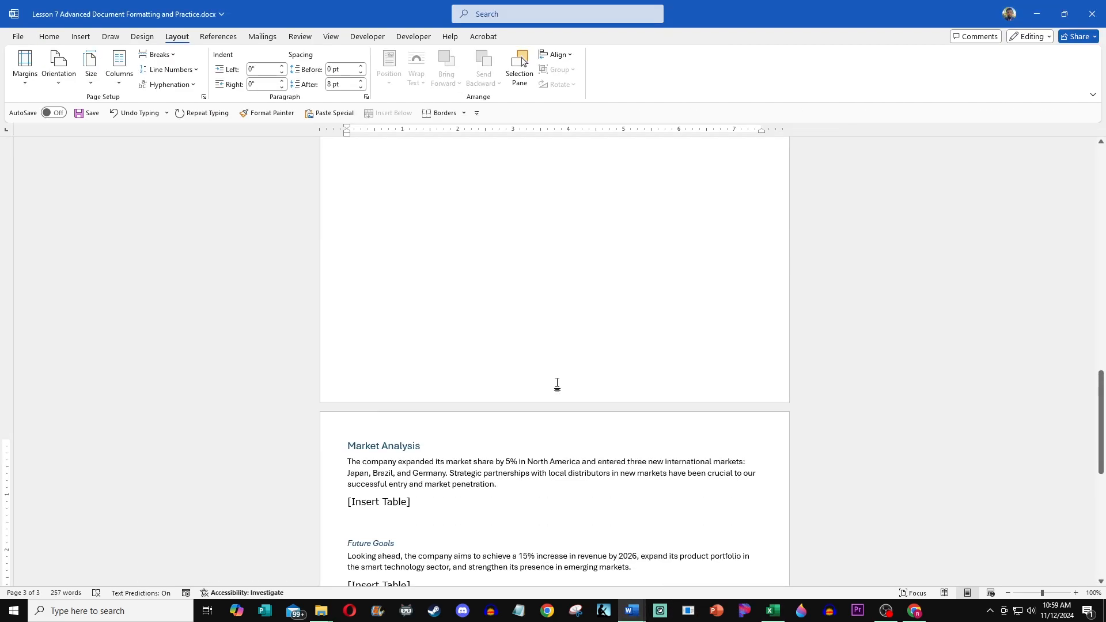
scroll(557, 385, up, 7)
click(459, 332)
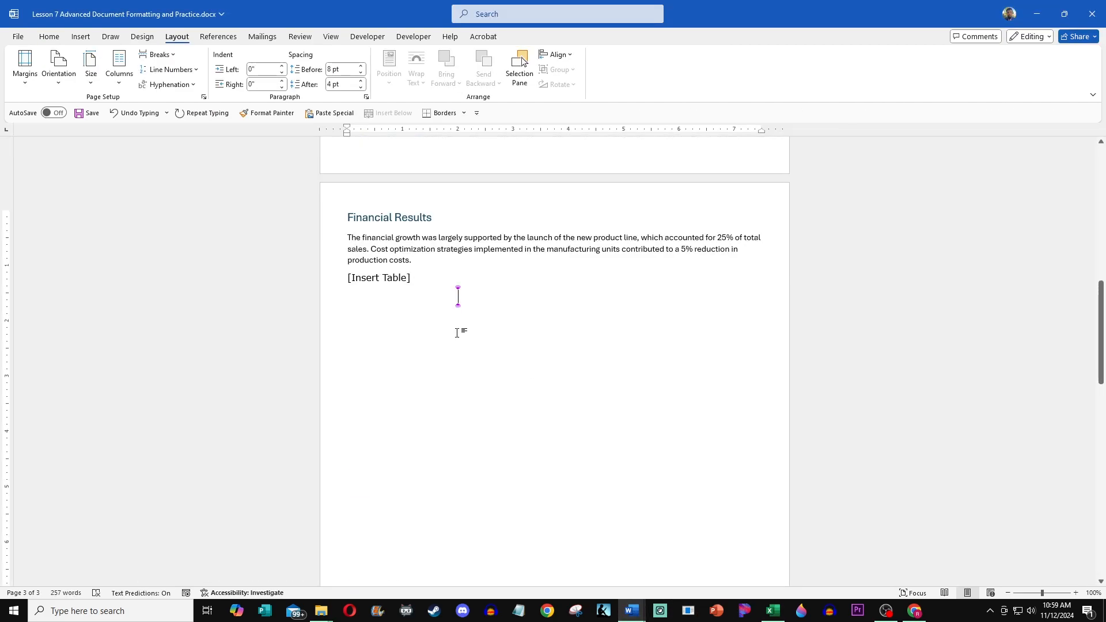
click(383, 309)
right_click(369, 300)
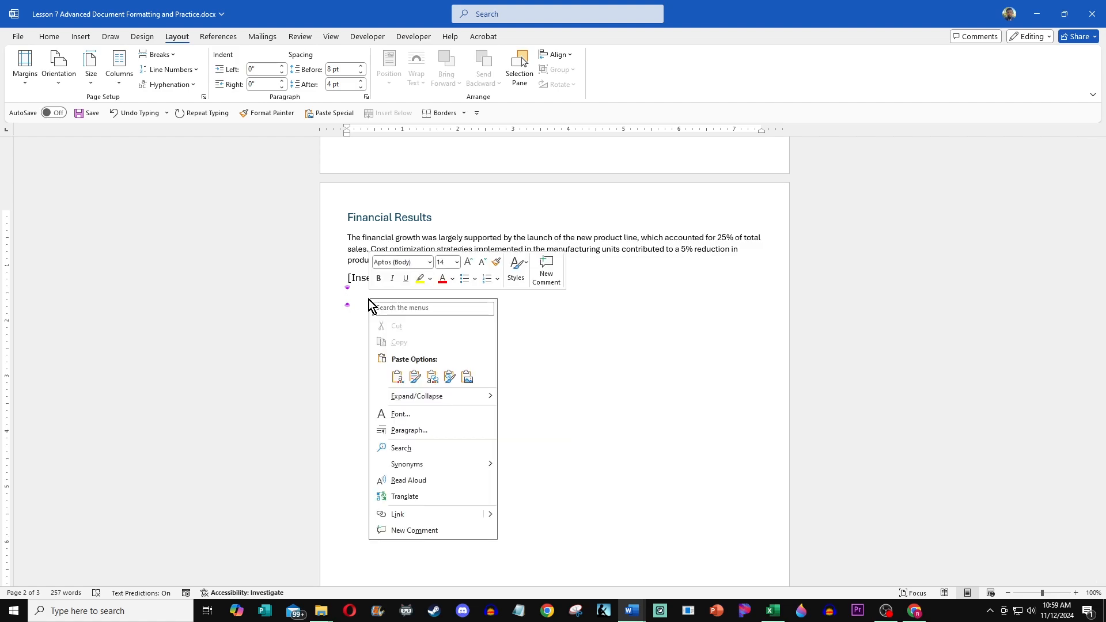
click(464, 381)
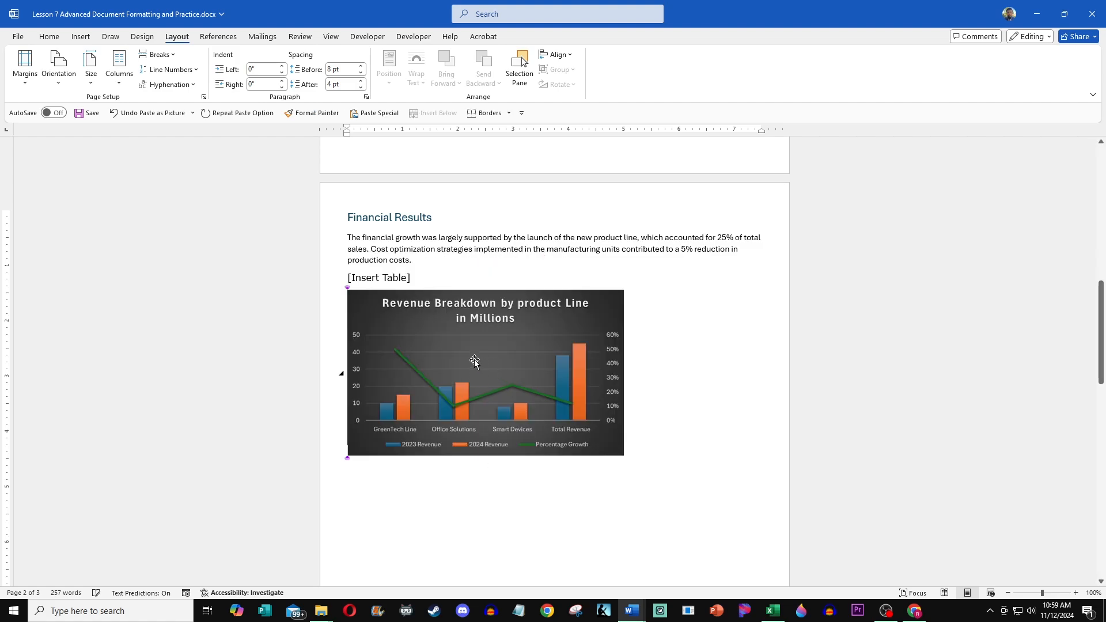
Step: Copy the Financial Results table A1:D7 from the workbook and paste it in place of the Financial Results [Insert Table] placeholder
click(479, 307)
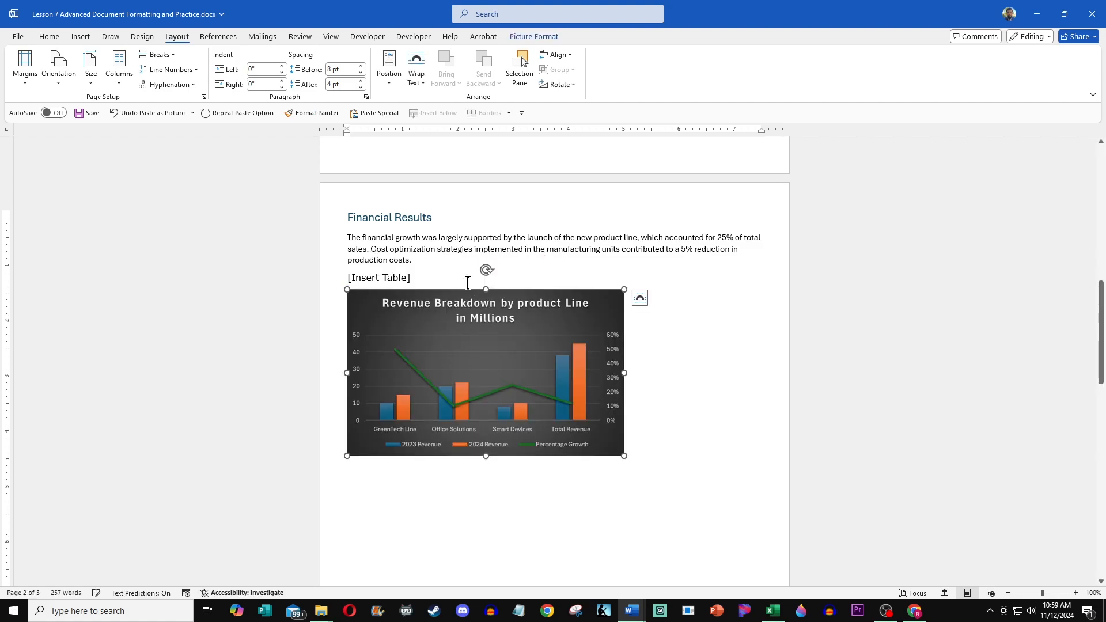
drag(452, 278, 344, 278)
click(772, 610)
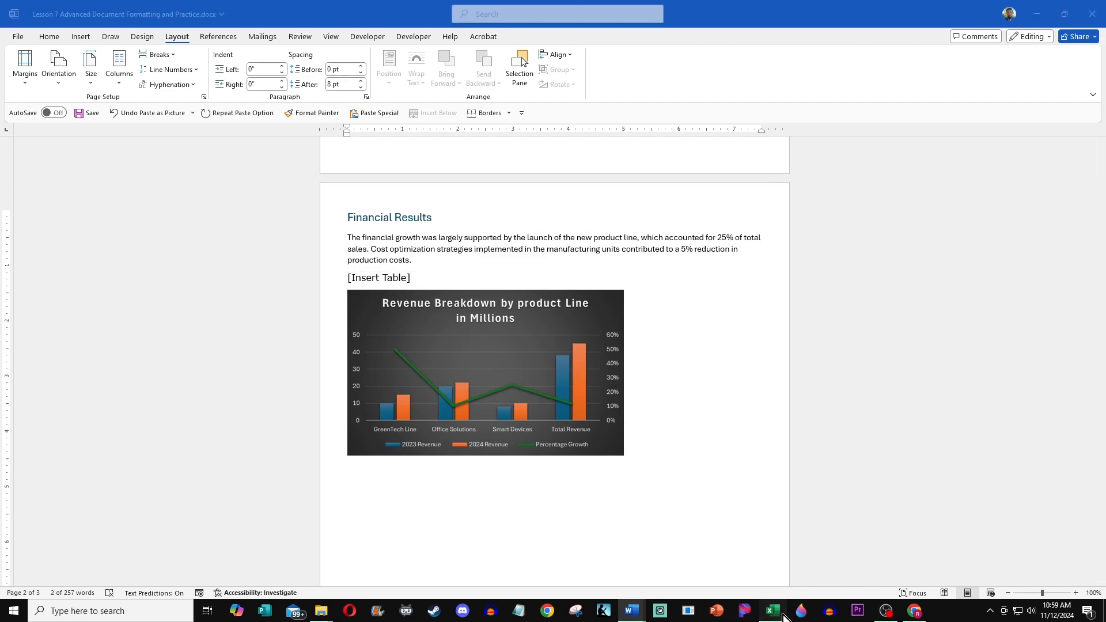
click(225, 331)
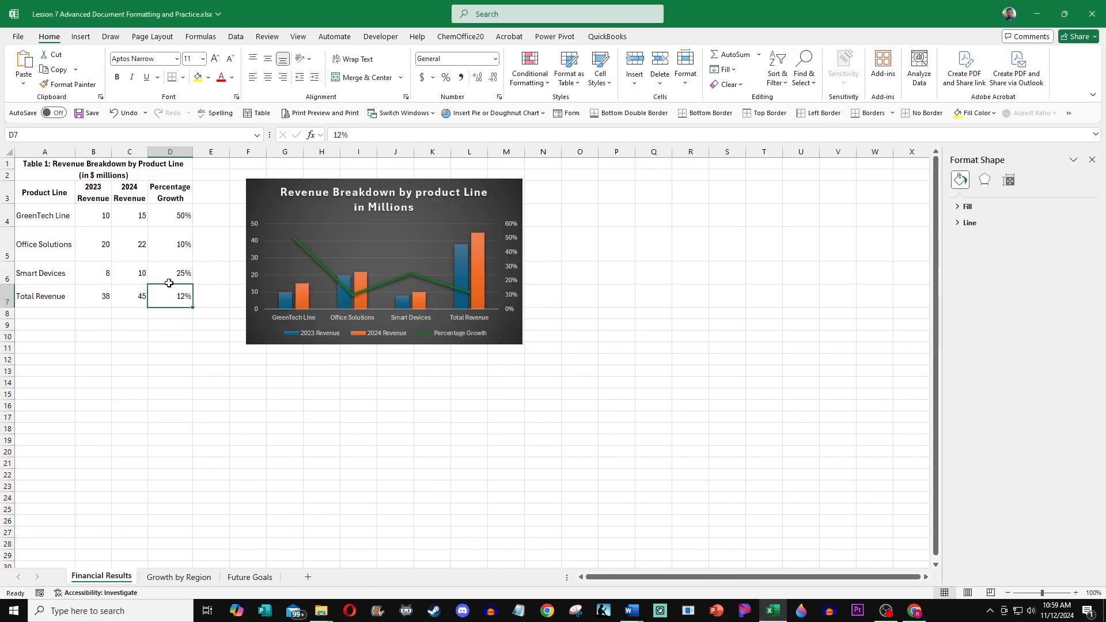
drag(173, 293, 49, 177)
key(ctrl+c)
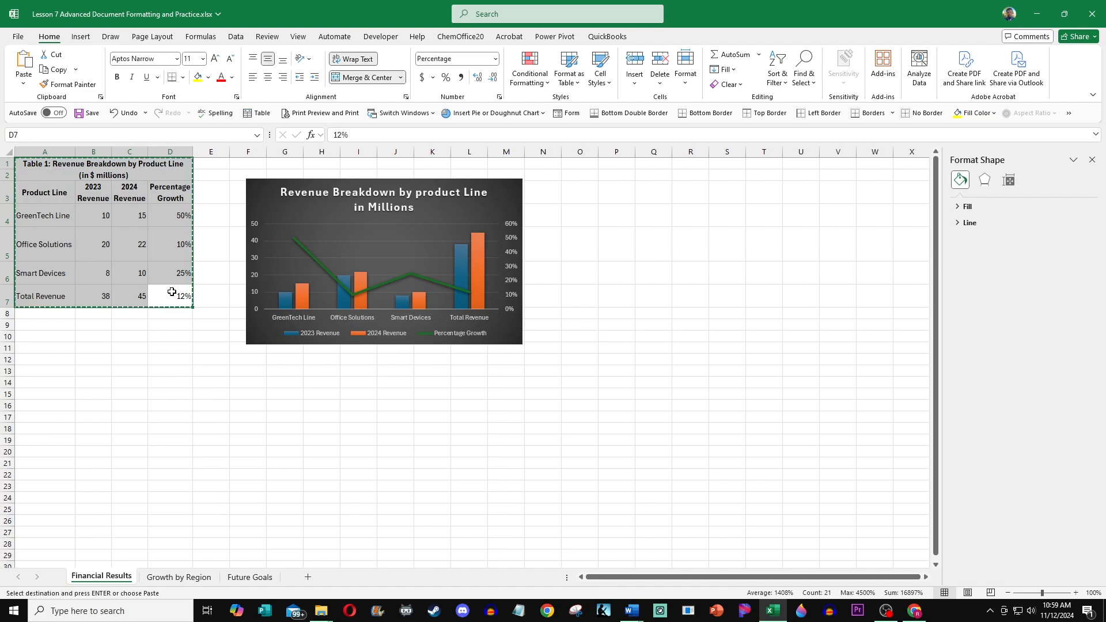
click(634, 611)
click(655, 578)
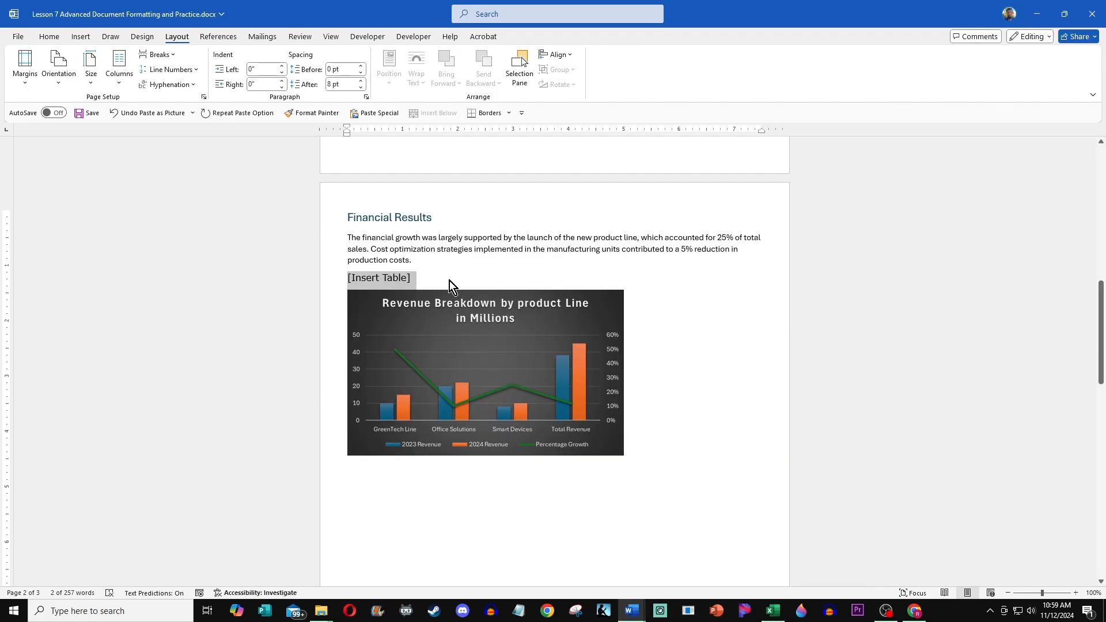
click(420, 276)
drag(421, 276, 348, 282)
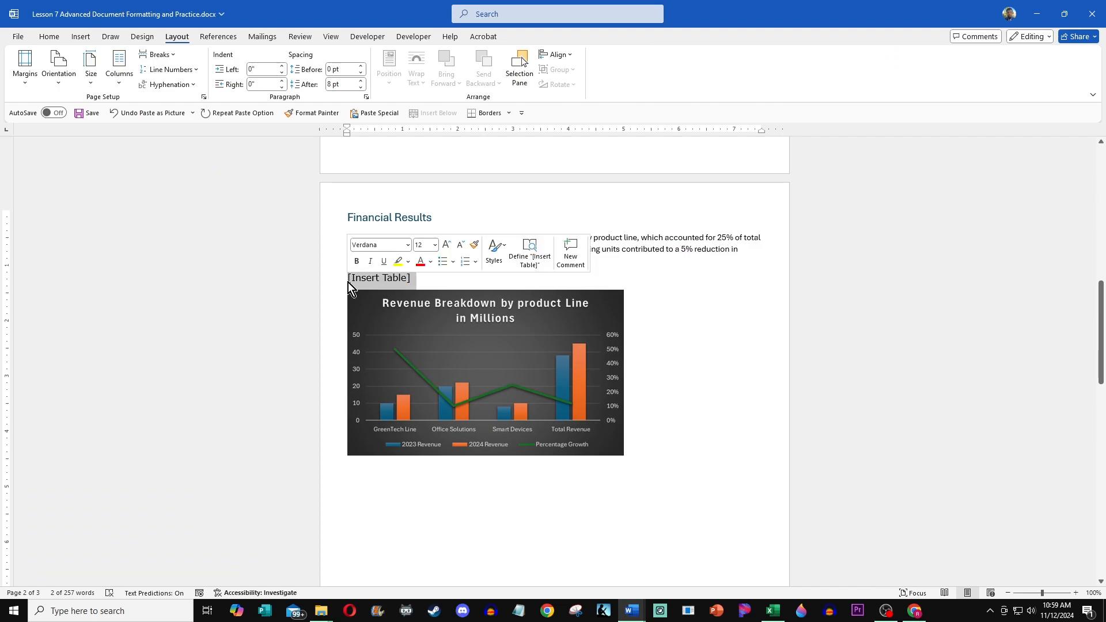
key(Delete)
key(ctrl+v)
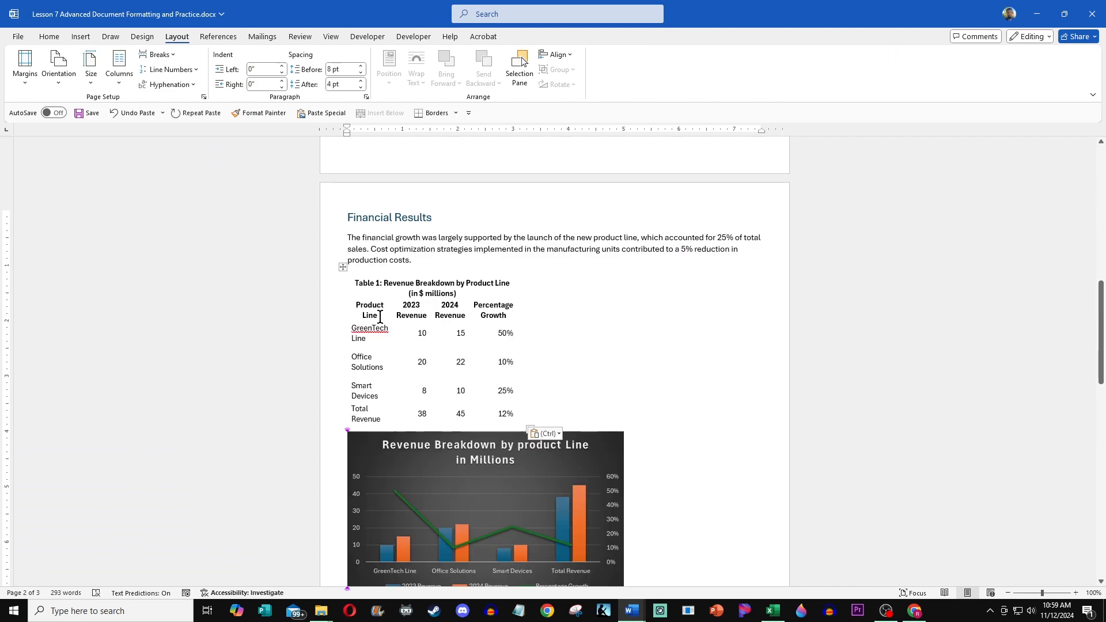
Step: Apply all borders to the pasted revenue table
click(342, 266)
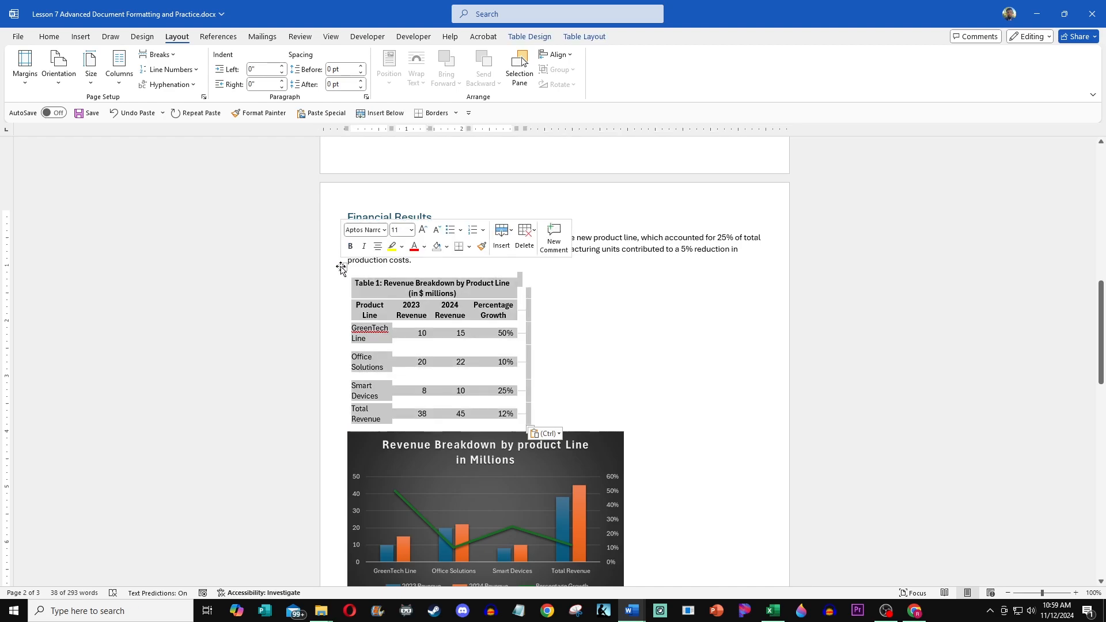
click(527, 348)
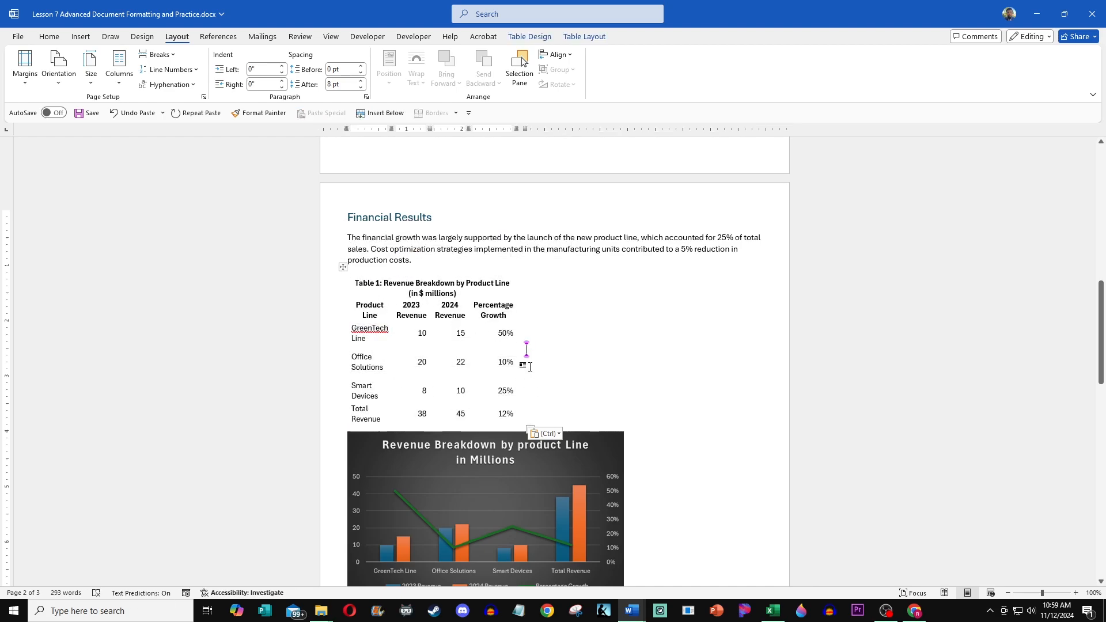
click(343, 266)
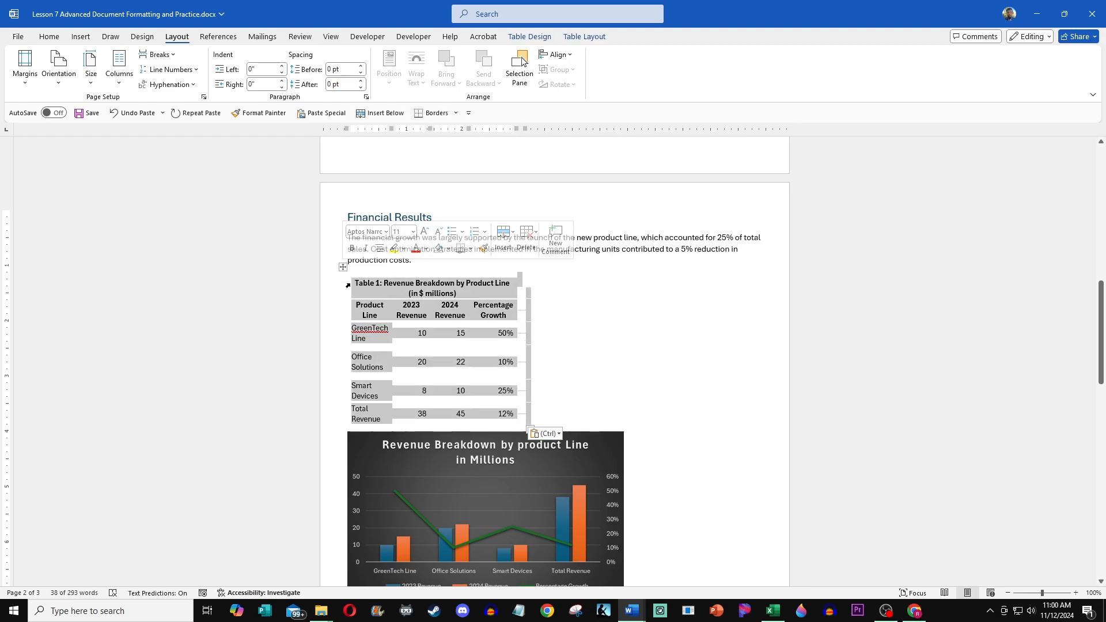
click(523, 323)
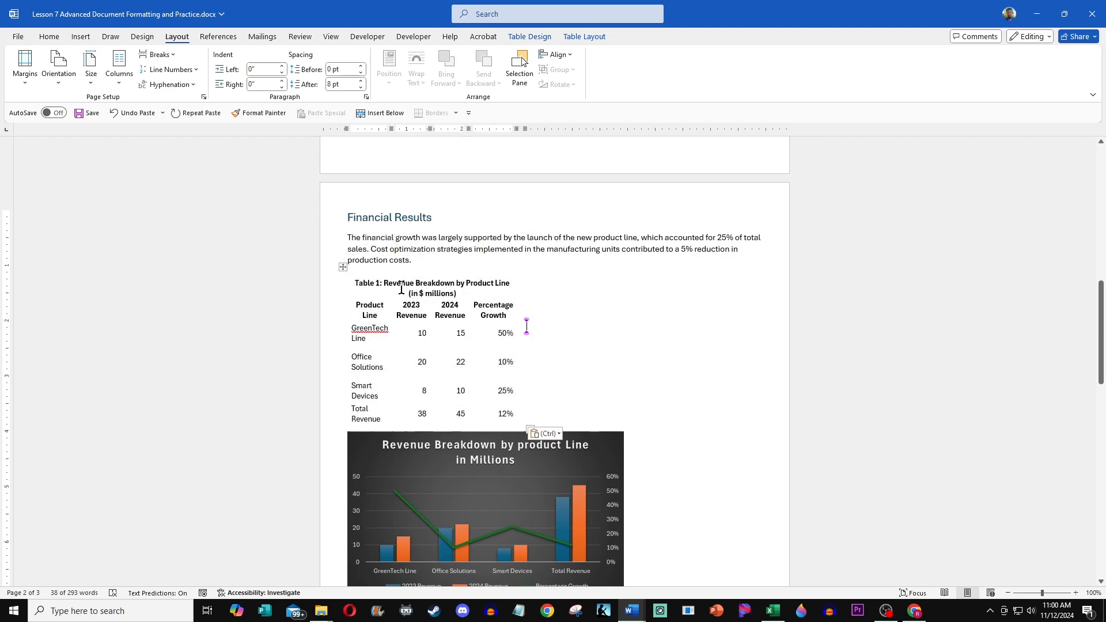
click(341, 268)
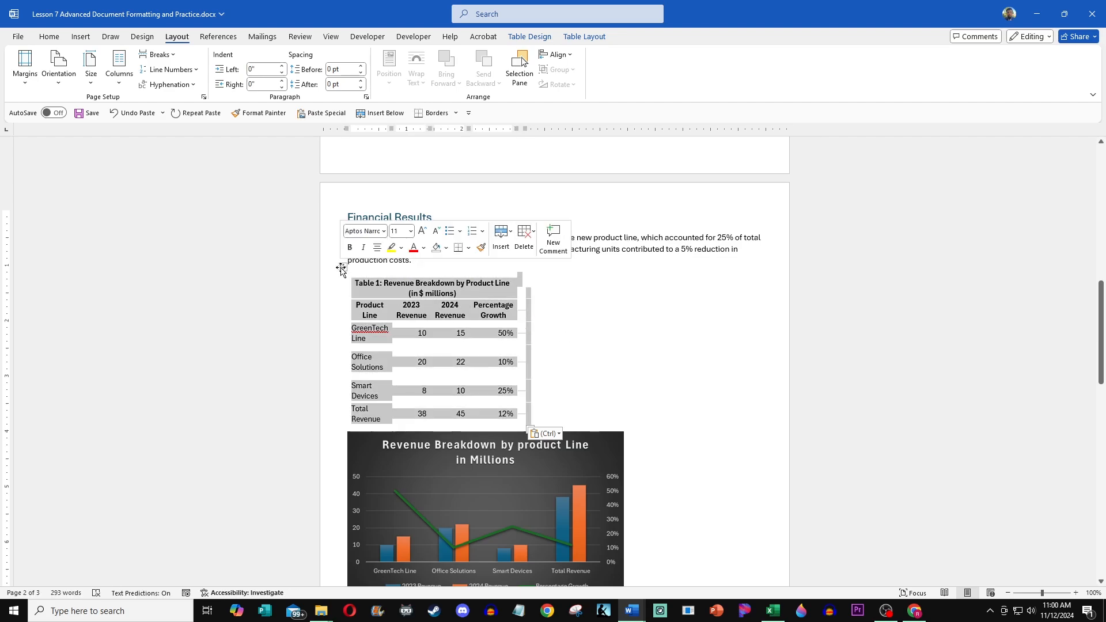
click(468, 252)
click(478, 346)
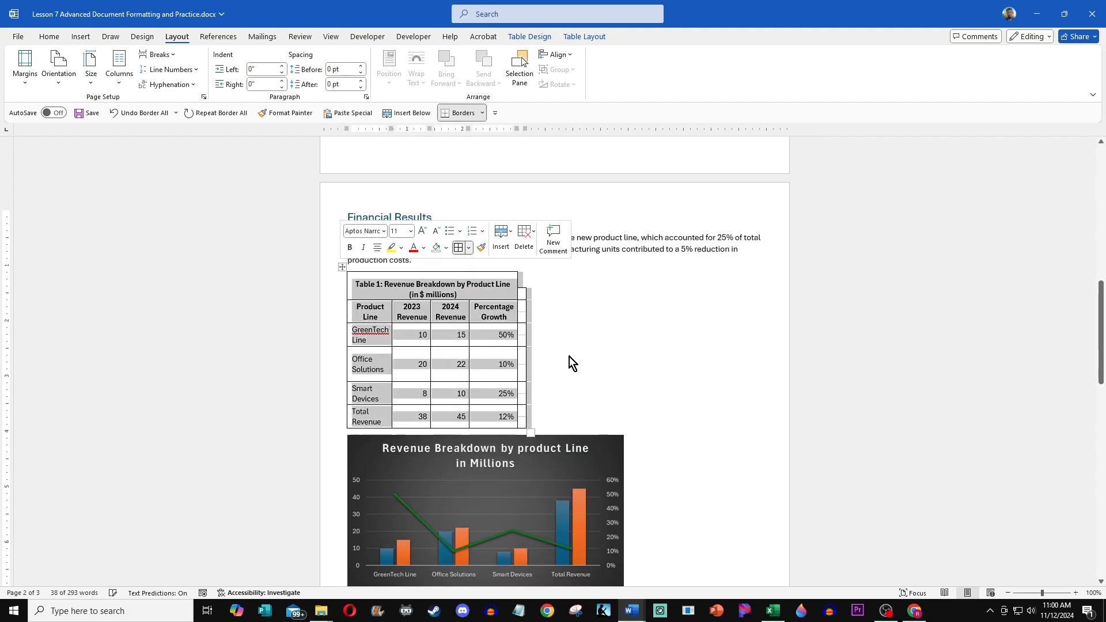
click(568, 354)
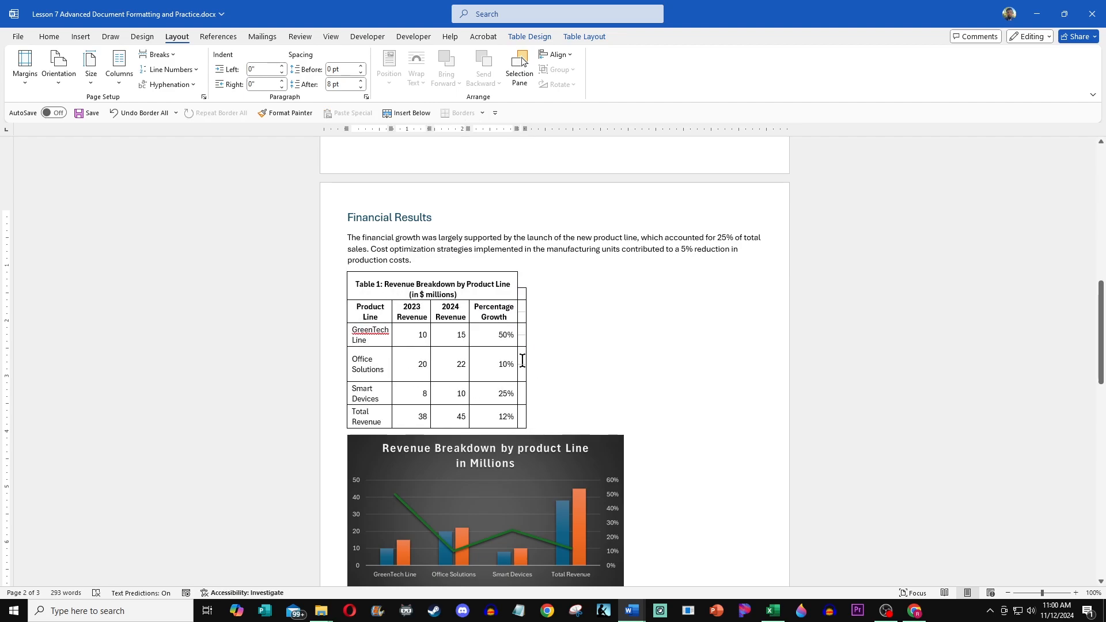
Step: Delete the empty extra column at the right edge of the revenue table
click(522, 394)
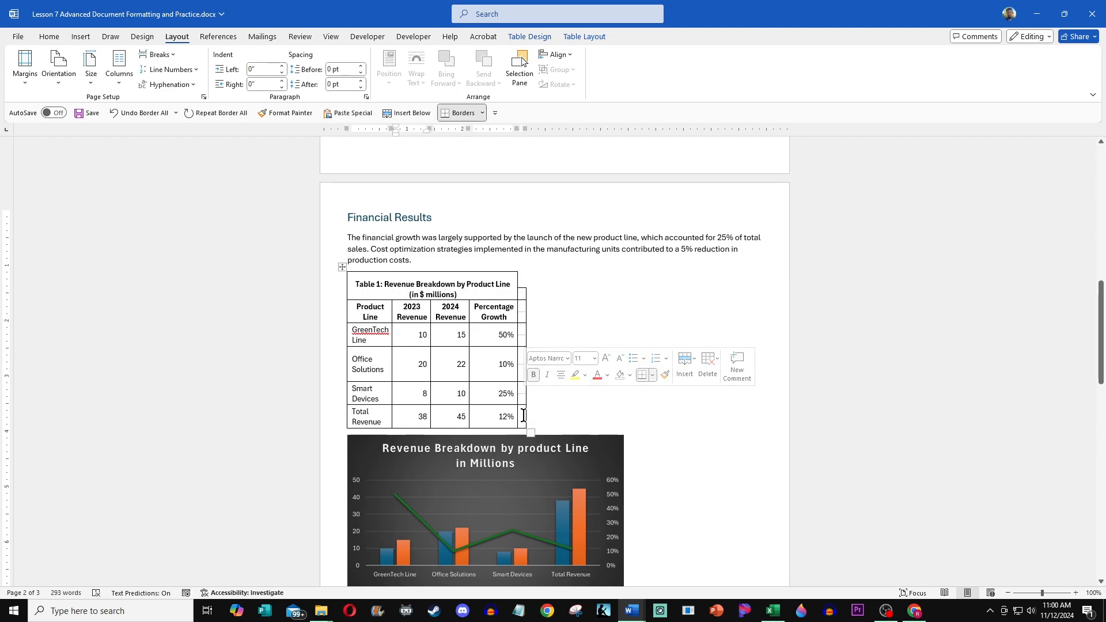
click(522, 415)
drag(521, 416, 523, 367)
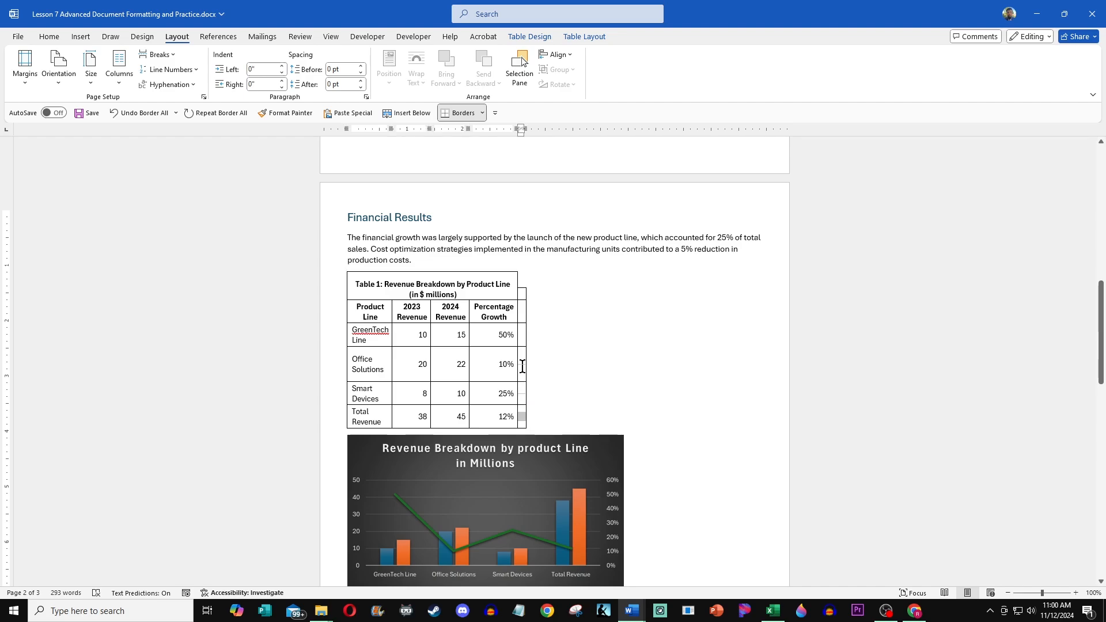
drag(524, 312, 520, 297)
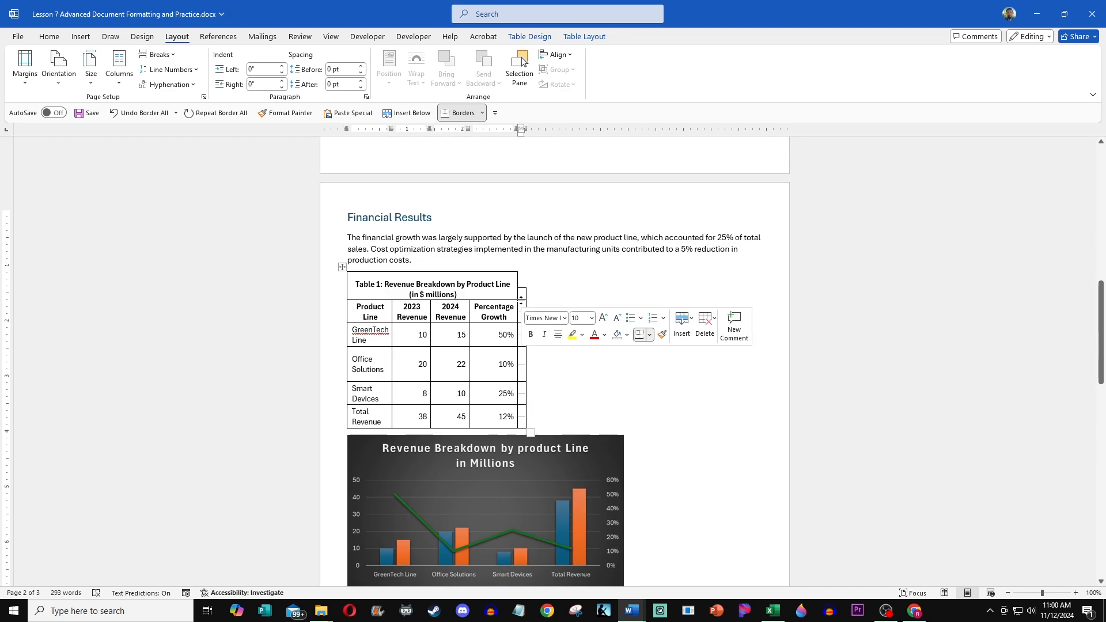
click(705, 333)
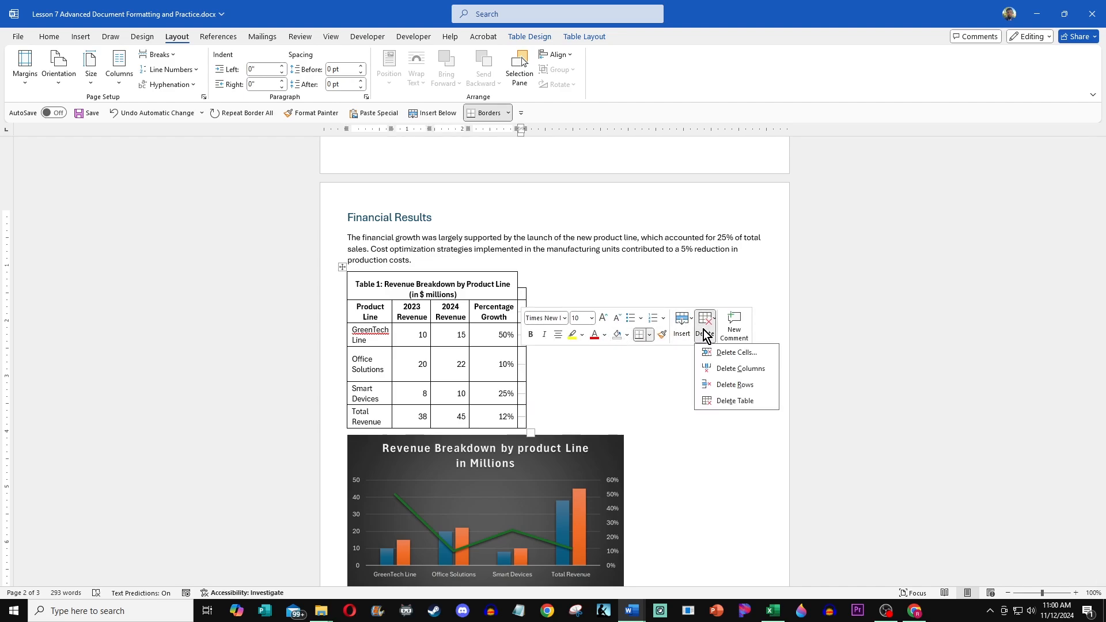
click(762, 371)
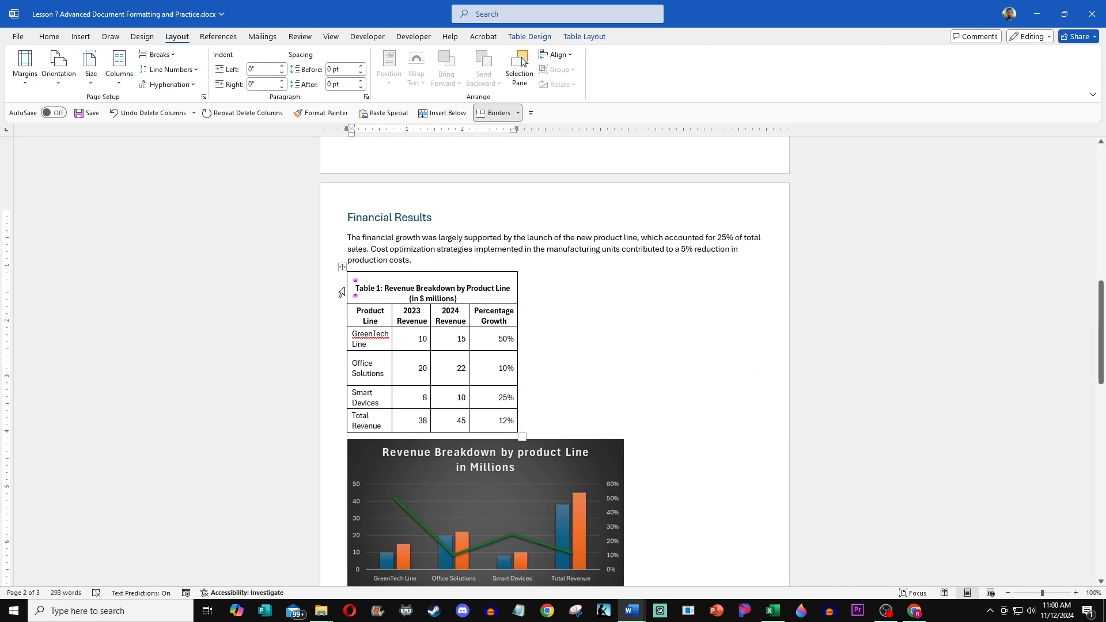
Step: Set the revenue table's preferred width to 100 percent in Table Properties
click(342, 267)
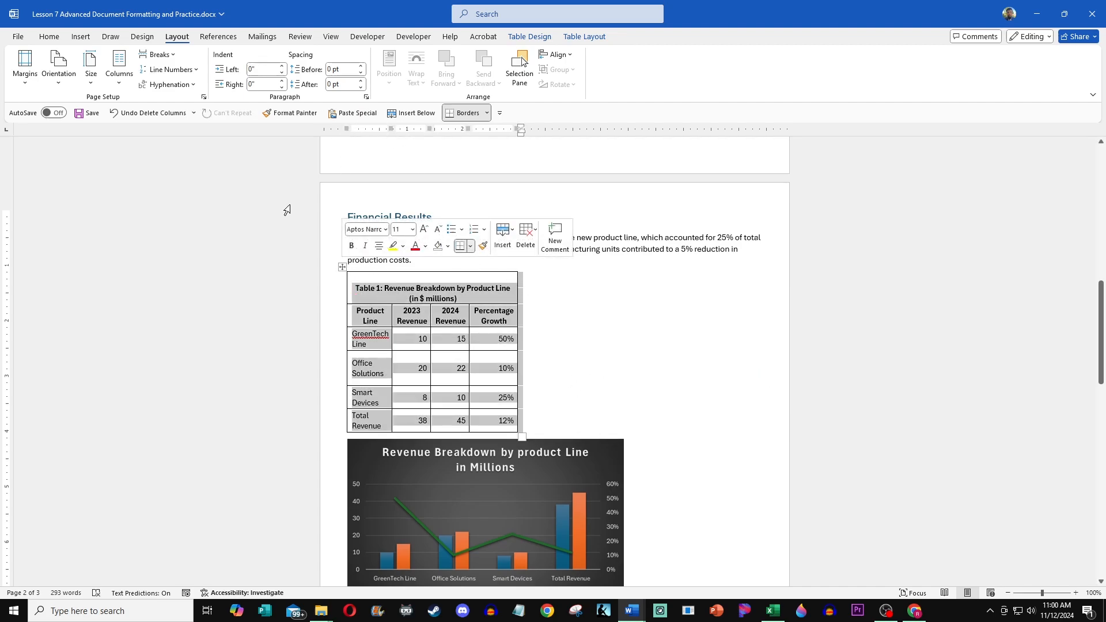
right_click(342, 267)
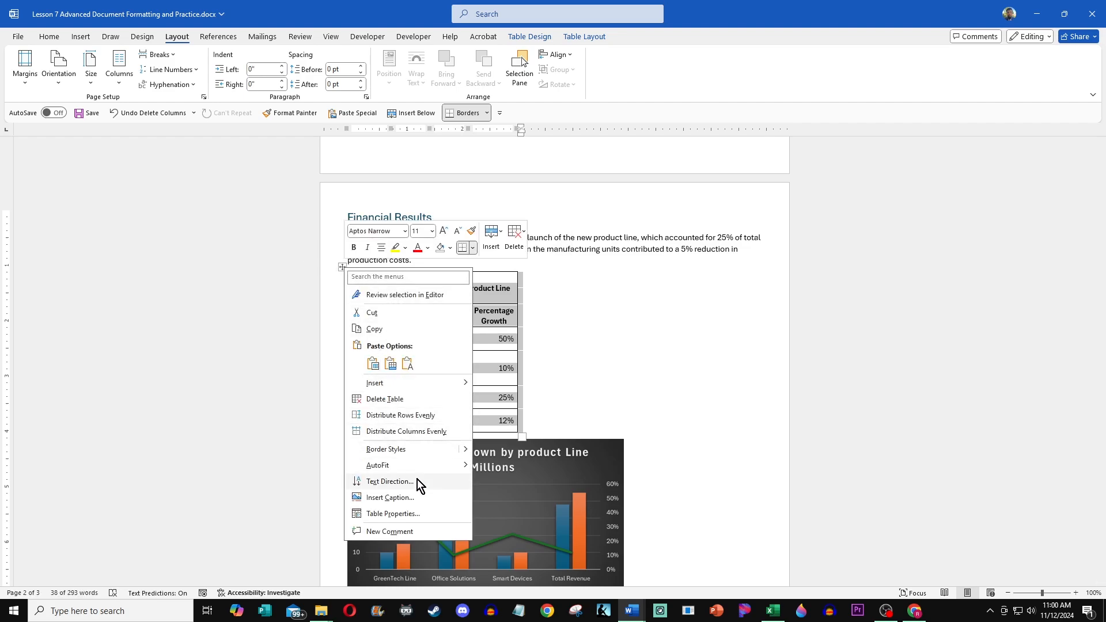
click(413, 513)
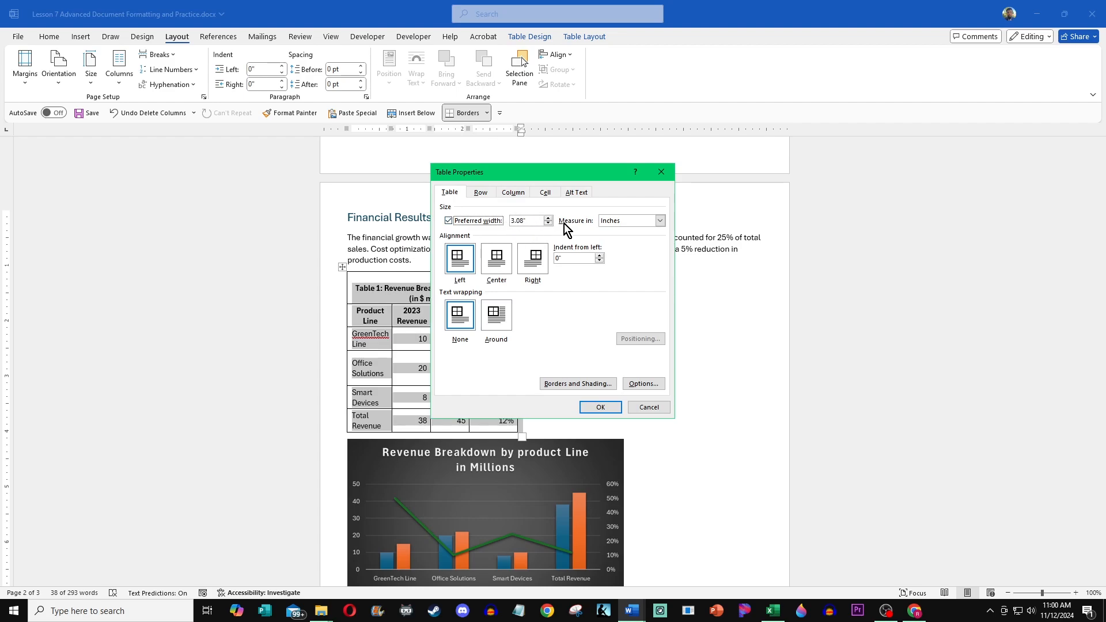
click(660, 221)
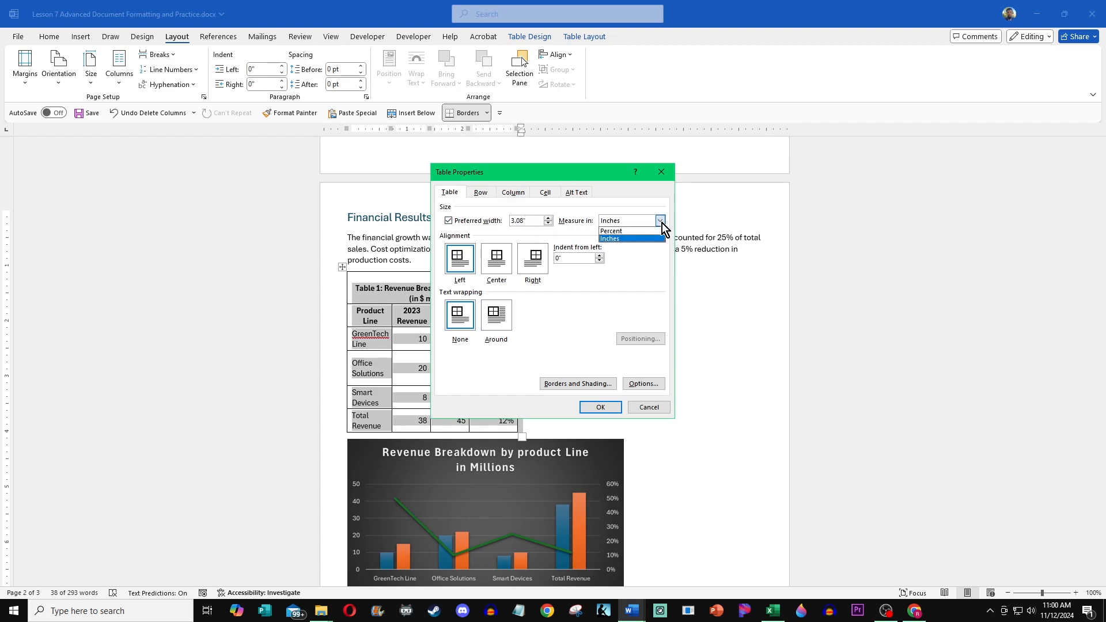
click(636, 238)
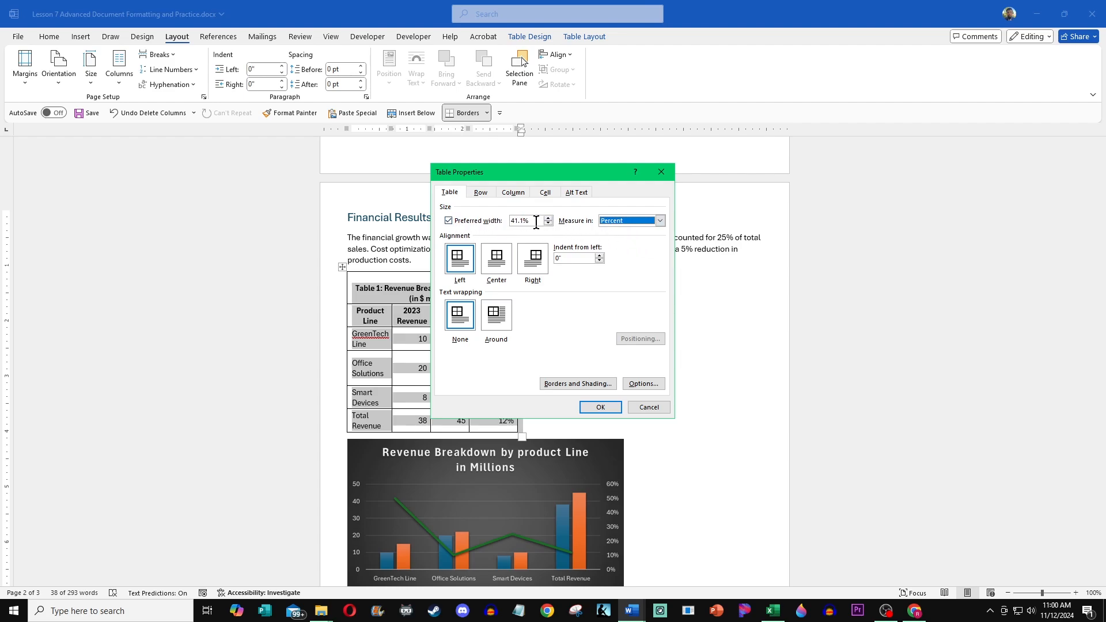
drag(536, 222, 493, 229)
text(100)
click(597, 407)
click(681, 259)
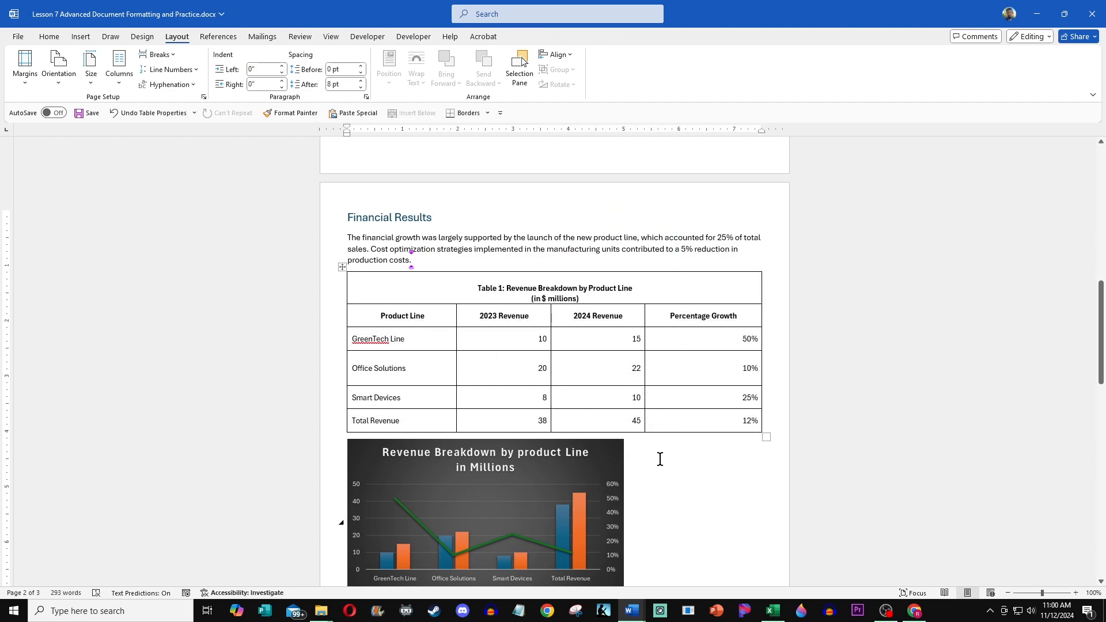
Step: Enlarge the revenue chart picture to span the full width of the table above it
scroll(668, 460, down, 4)
click(616, 412)
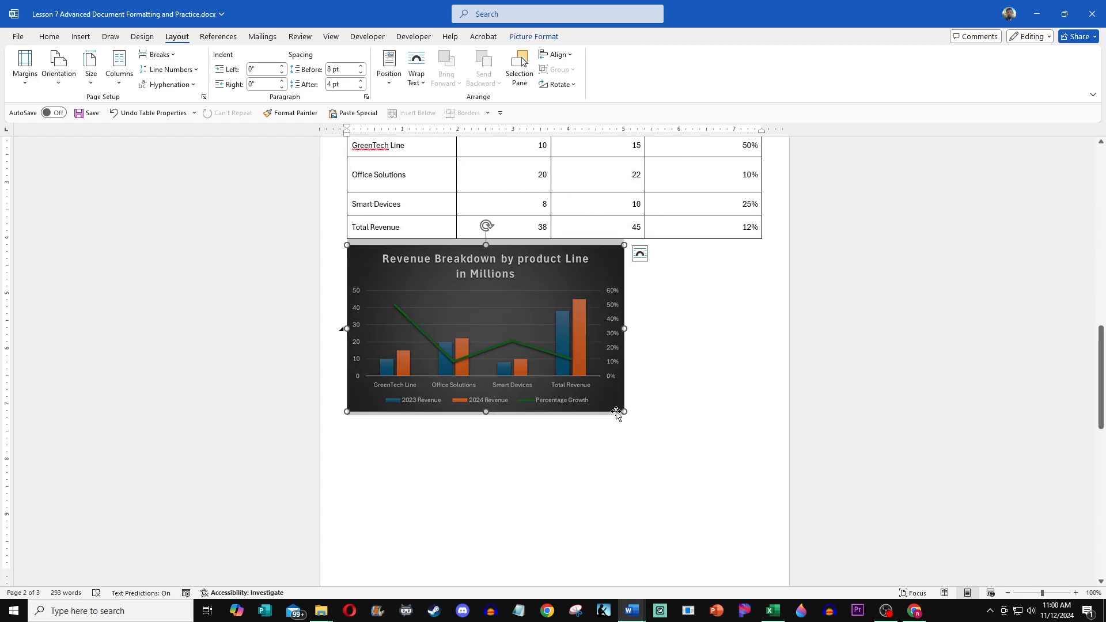
drag(624, 412, 760, 493)
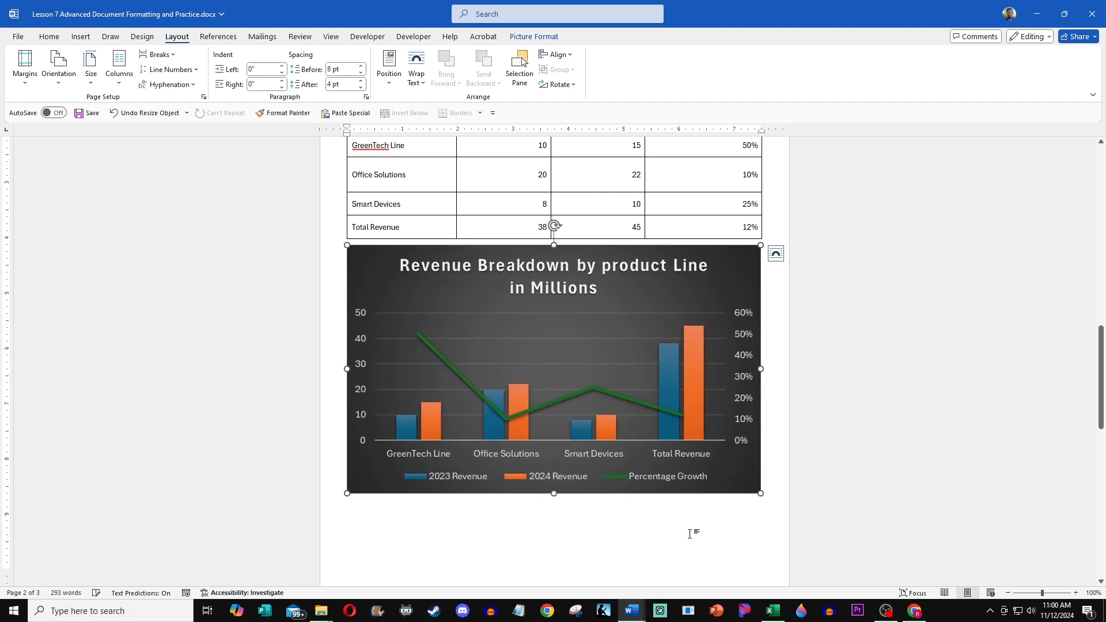
click(770, 449)
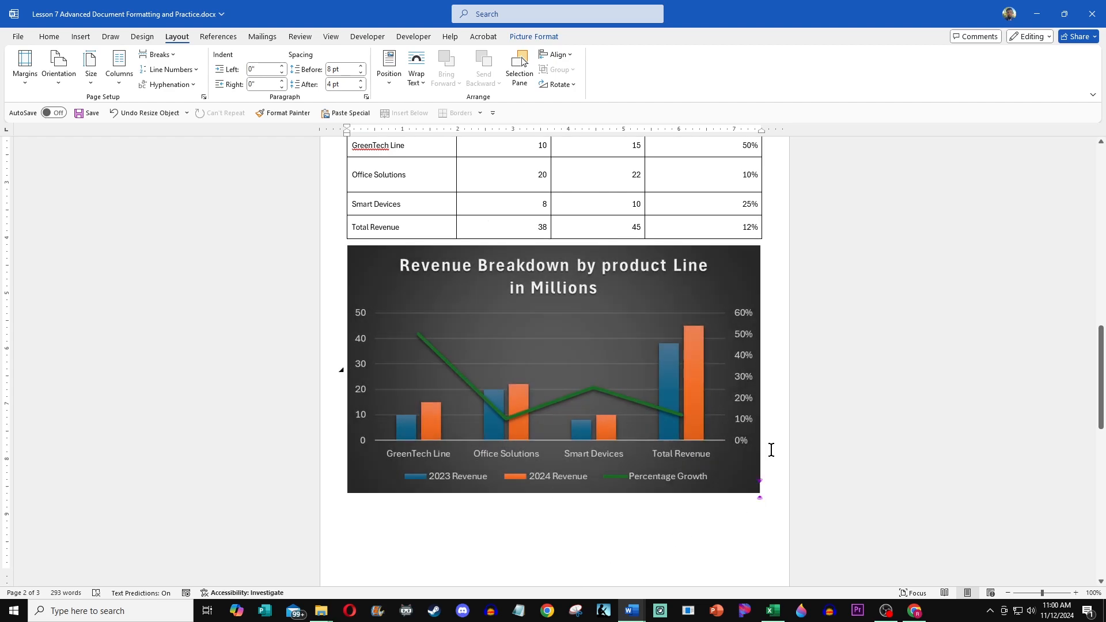
scroll(621, 353, up, 1)
scroll(621, 352, up, 4)
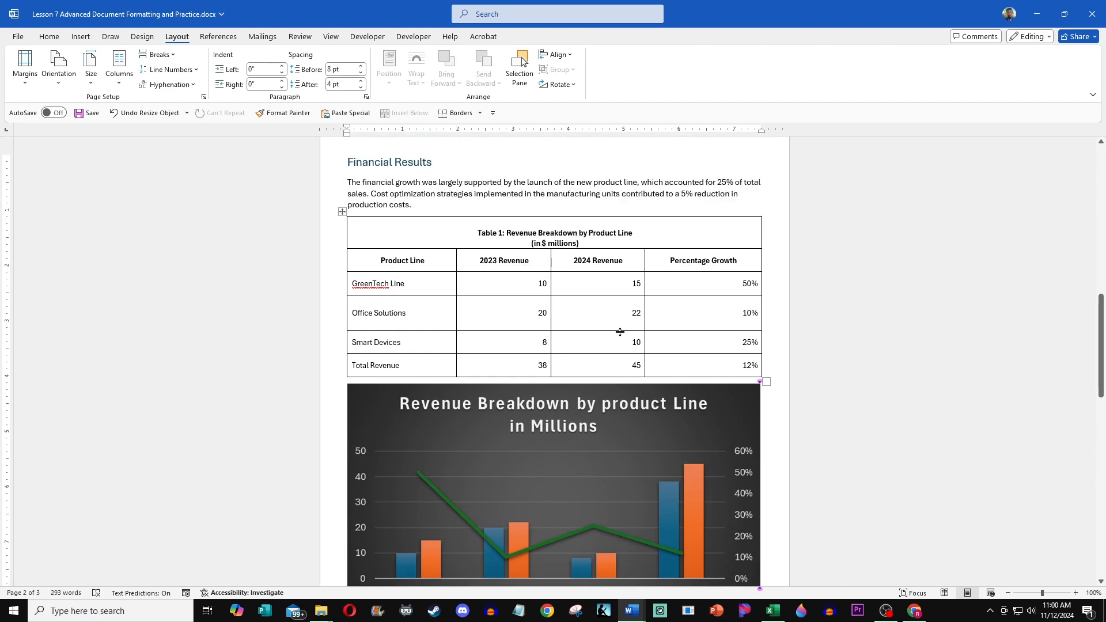
scroll(618, 333, down, 2)
scroll(618, 329, up, 1)
scroll(618, 330, down, 7)
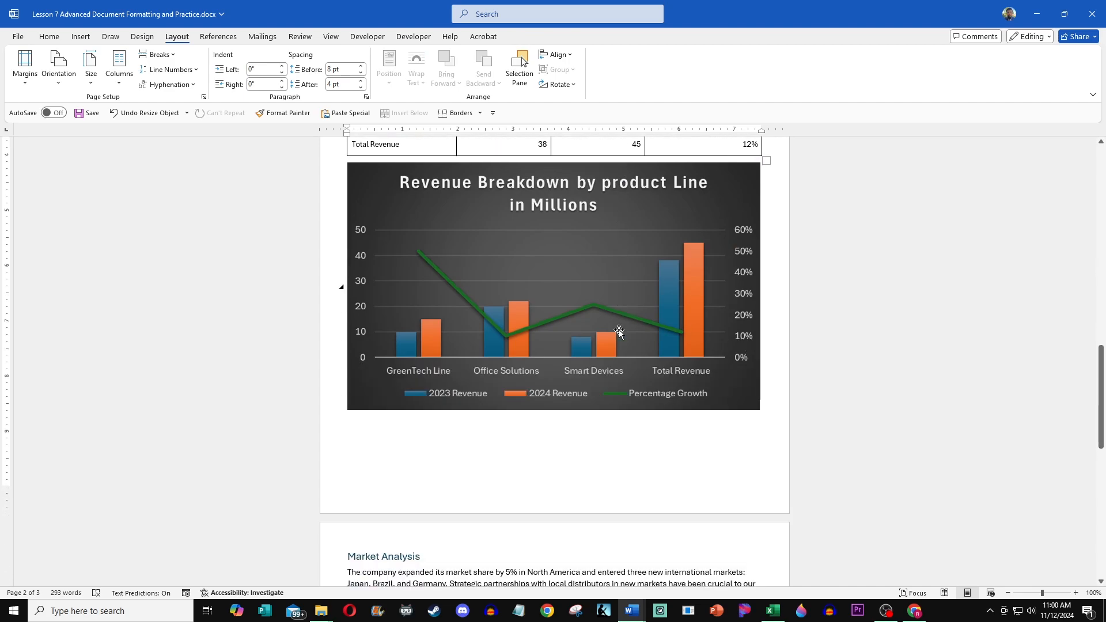
Step: Switch to the workbook and open its Growth by Region sheet
scroll(619, 330, down, 7)
scroll(609, 338, down, 2)
click(400, 369)
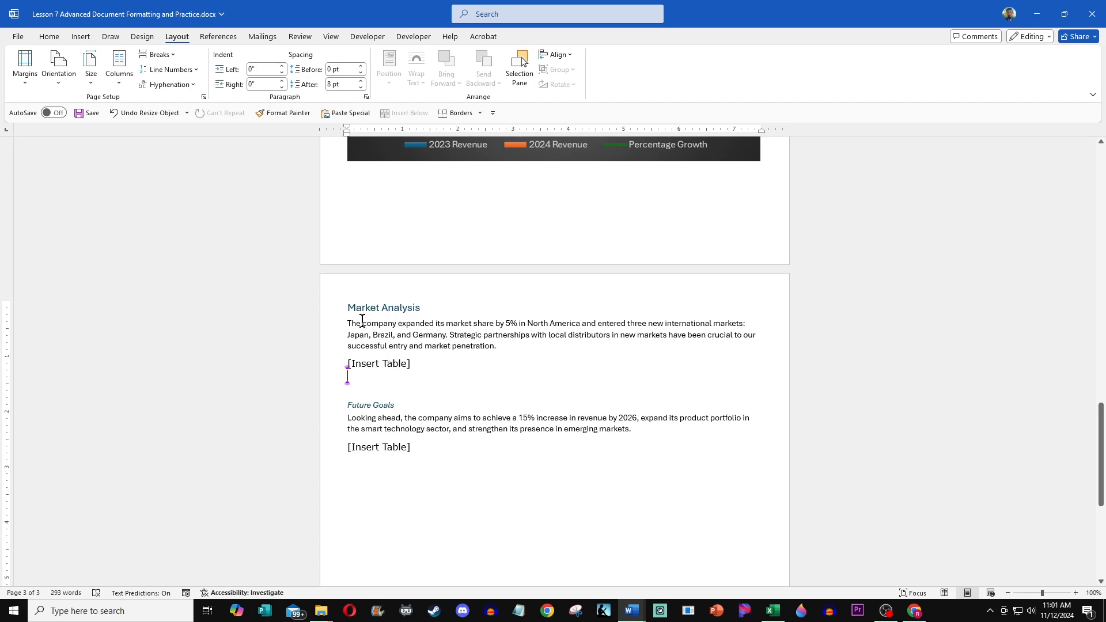
drag(362, 323, 733, 336)
click(603, 374)
click(772, 610)
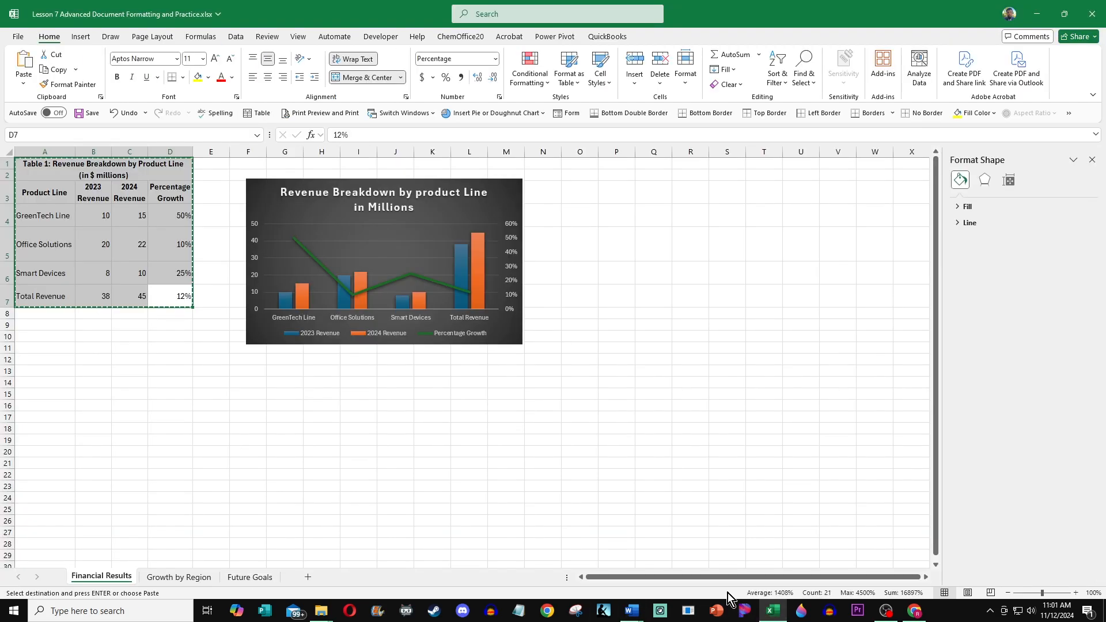
click(193, 579)
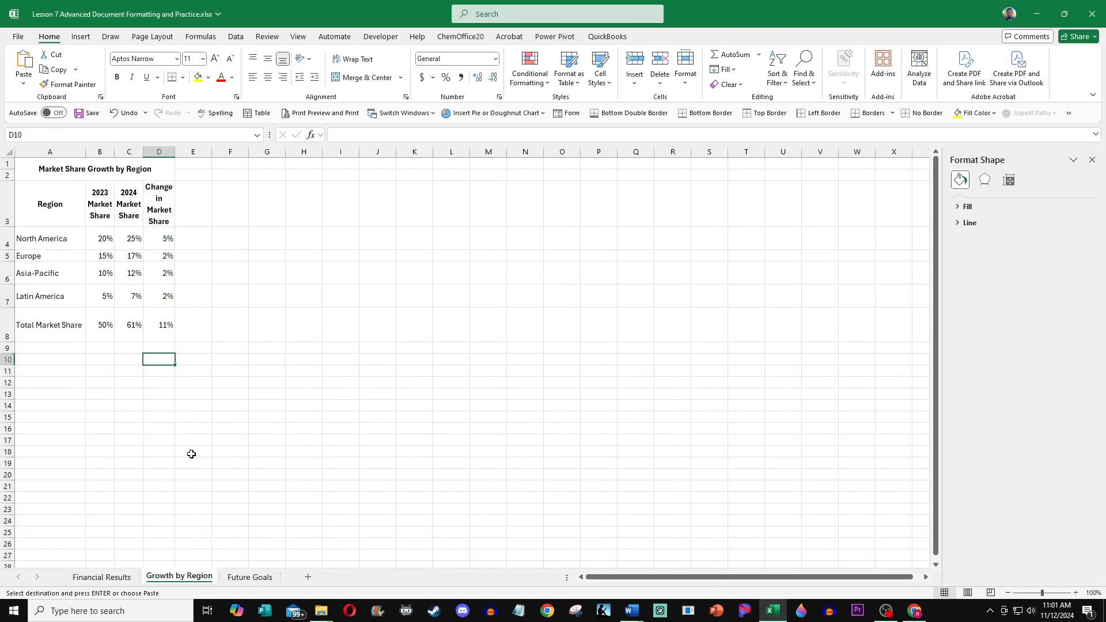
click(95, 578)
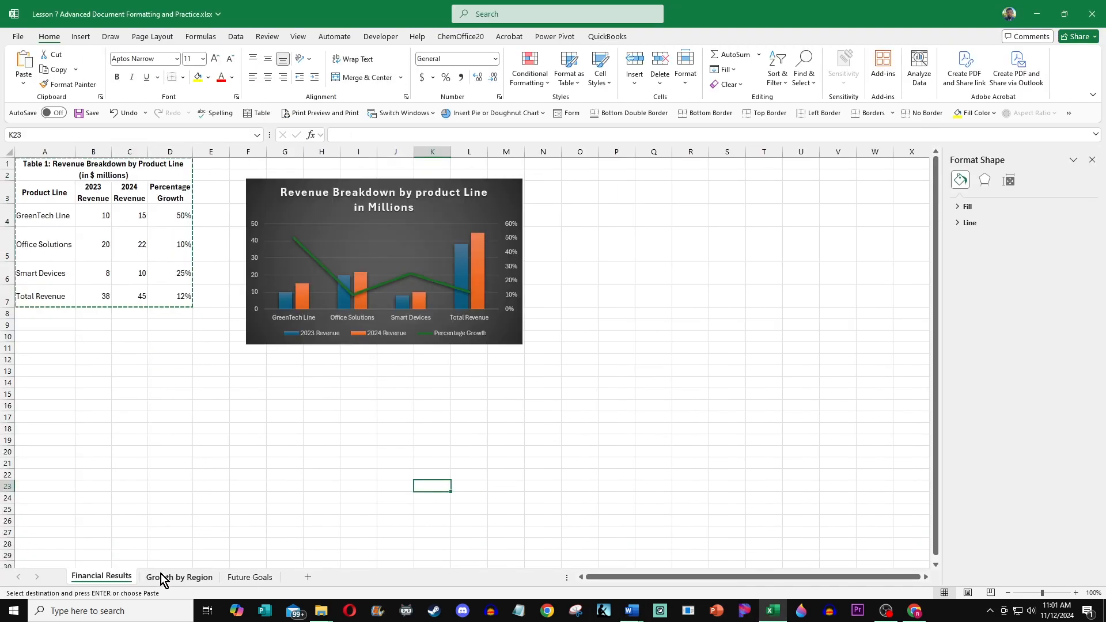
click(164, 577)
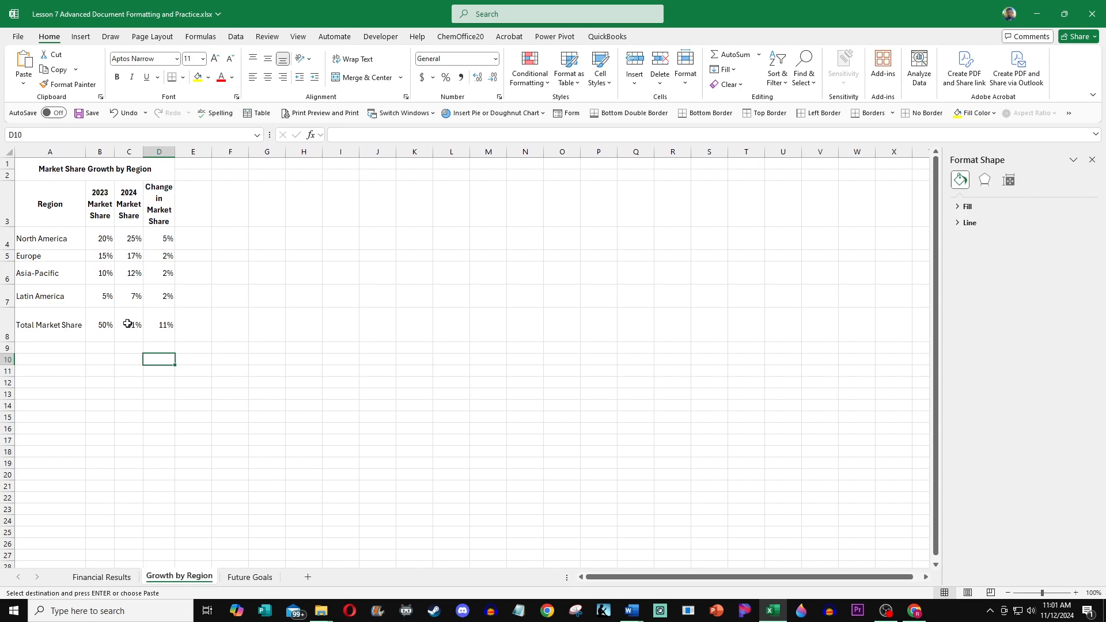
Step: Insert the recommended clustered bar chart from the region table's data, headers through Total Market Share row
drag(172, 333, 13, 167)
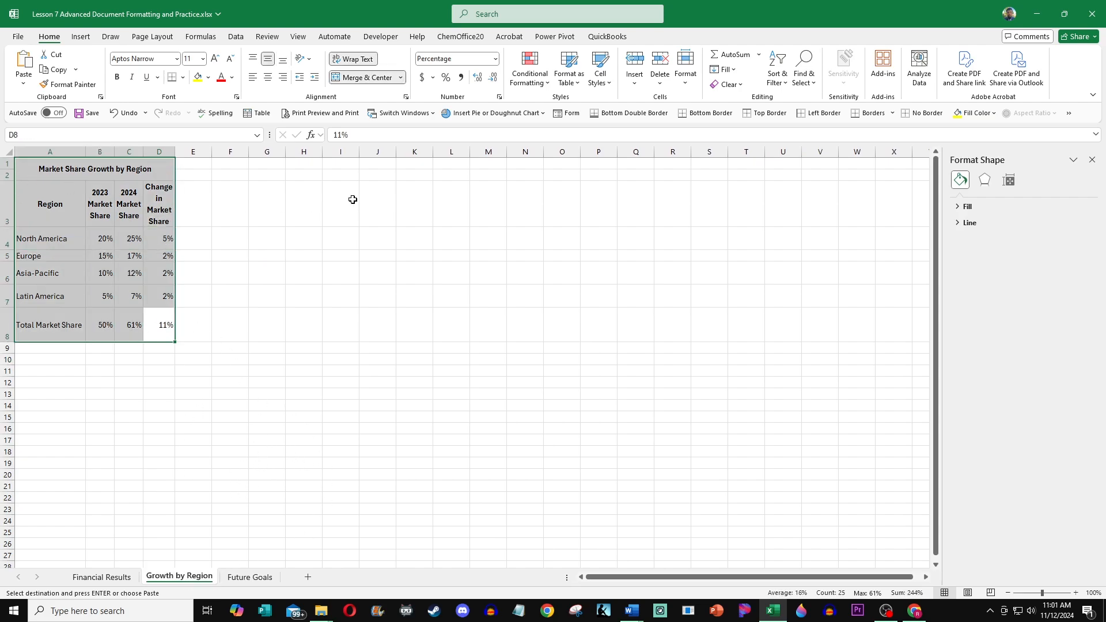
click(222, 226)
drag(153, 316, 51, 213)
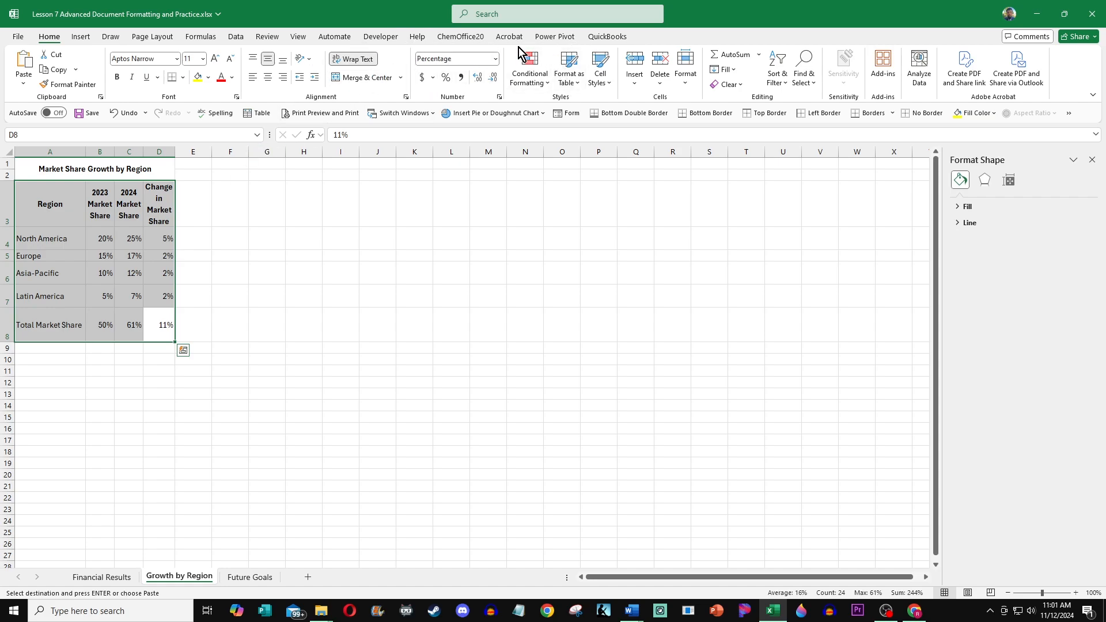
click(88, 36)
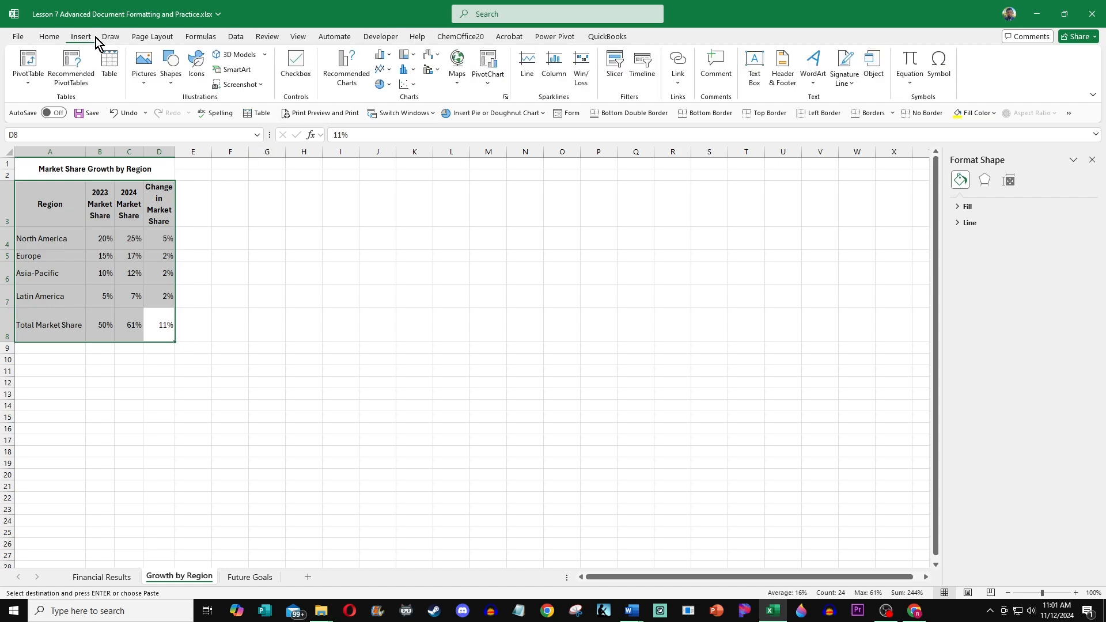
click(355, 81)
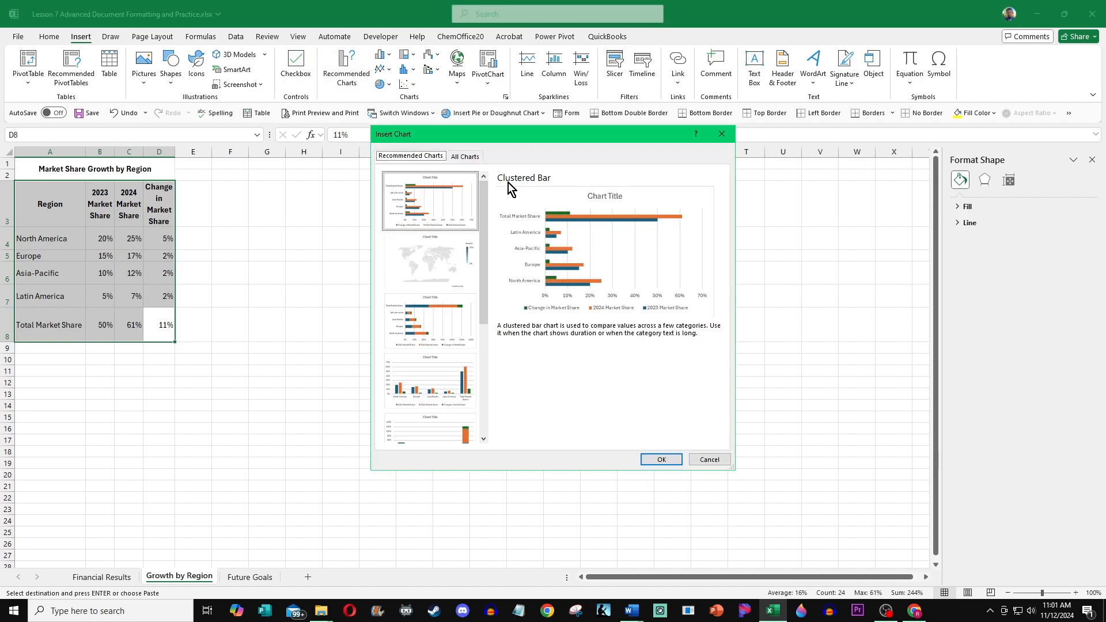
click(660, 459)
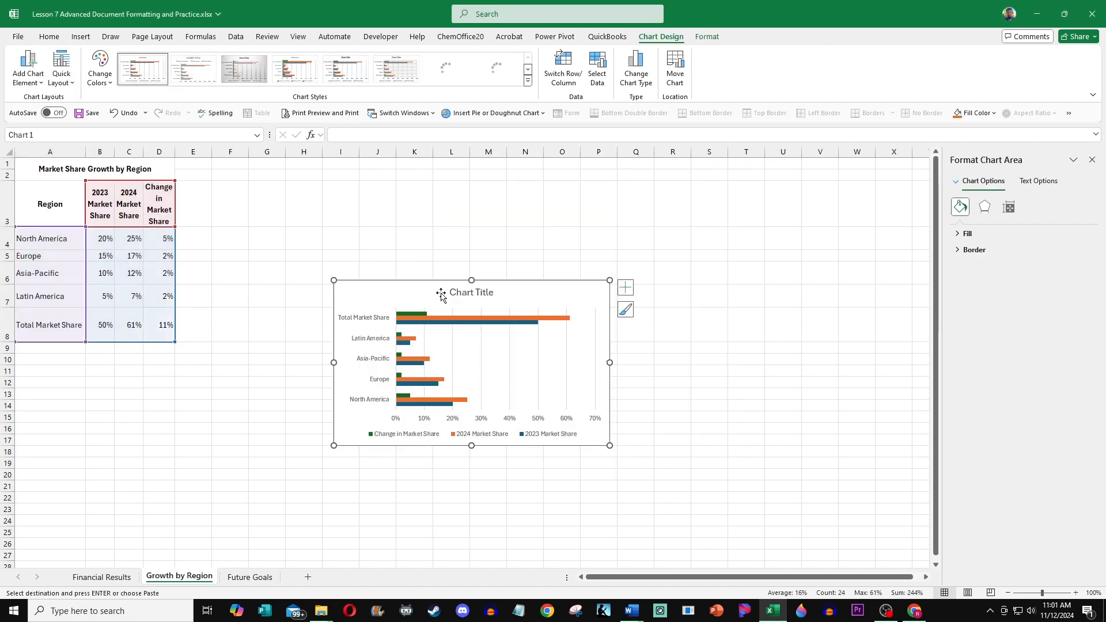
Step: Move the chart beside the table and retitle it "Market Share Growth by Region"
drag(431, 284, 344, 191)
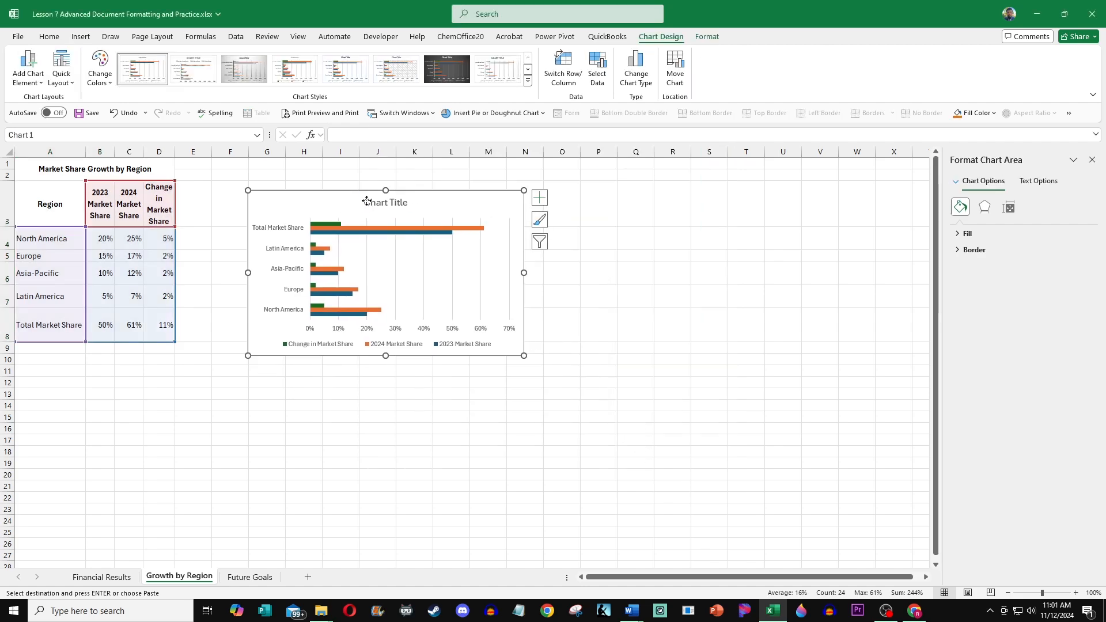
click(369, 202)
click(396, 202)
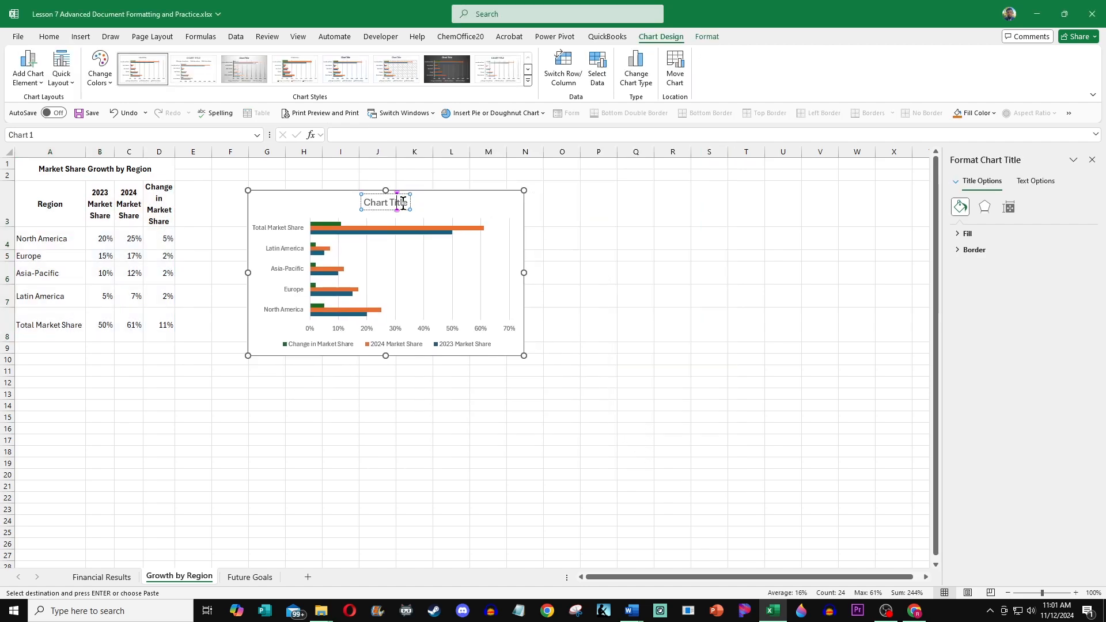
triple_click(401, 203)
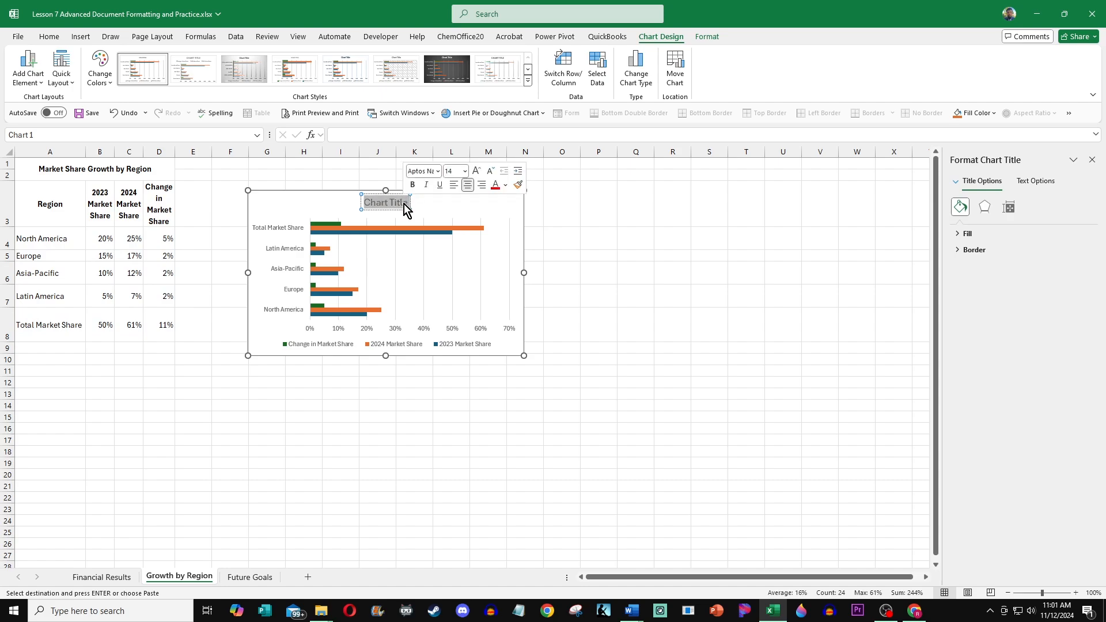
text(Market)
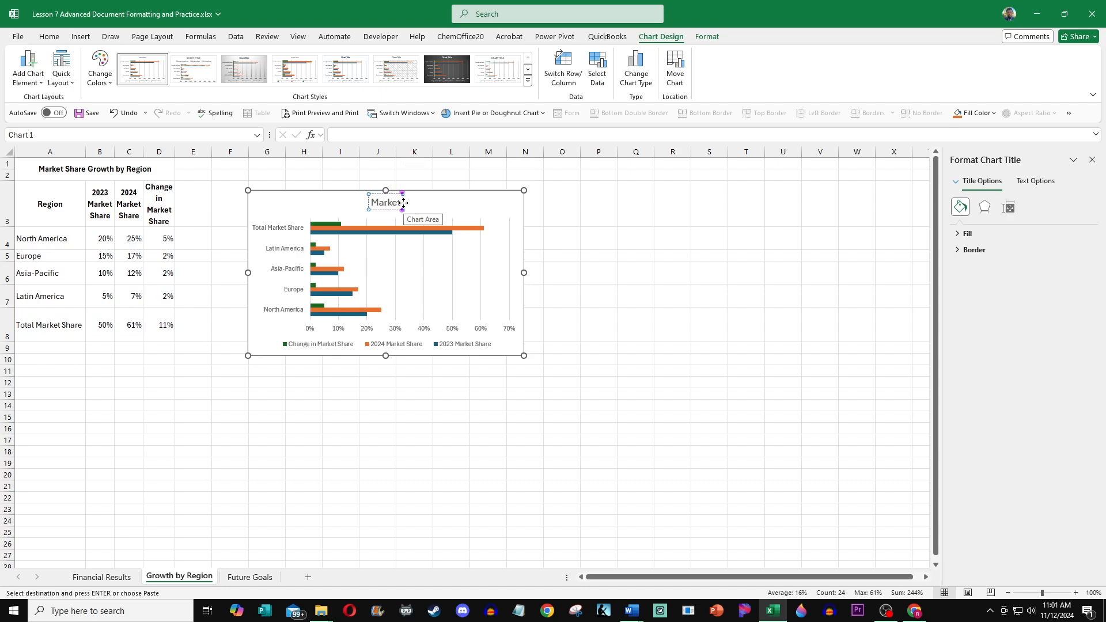
text( Share Grot)
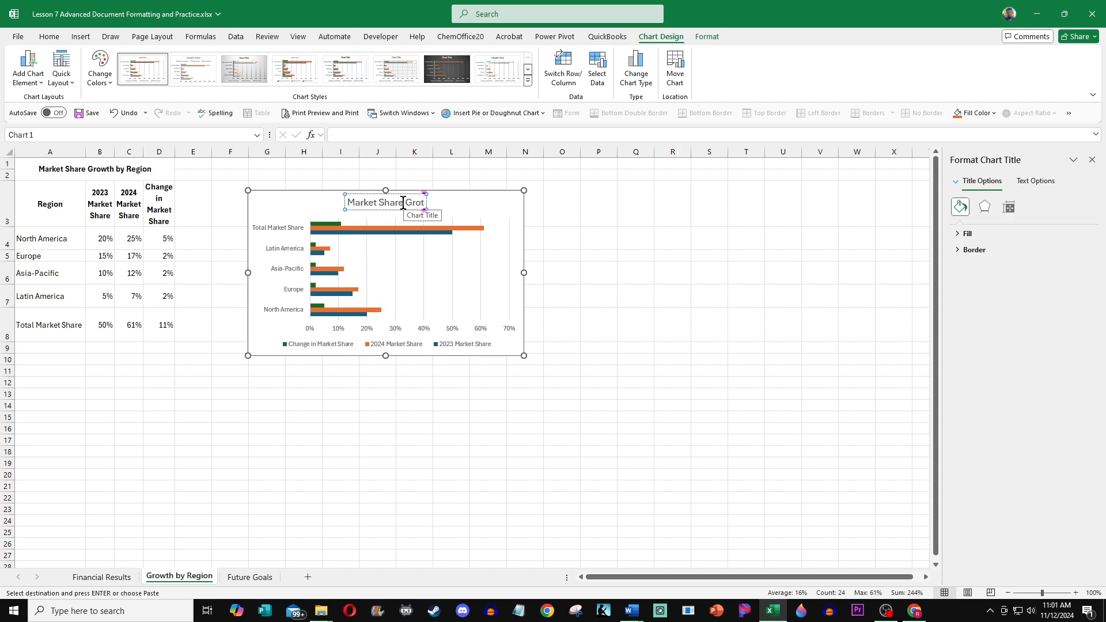
key(BackSpace)
text(wth by Region)
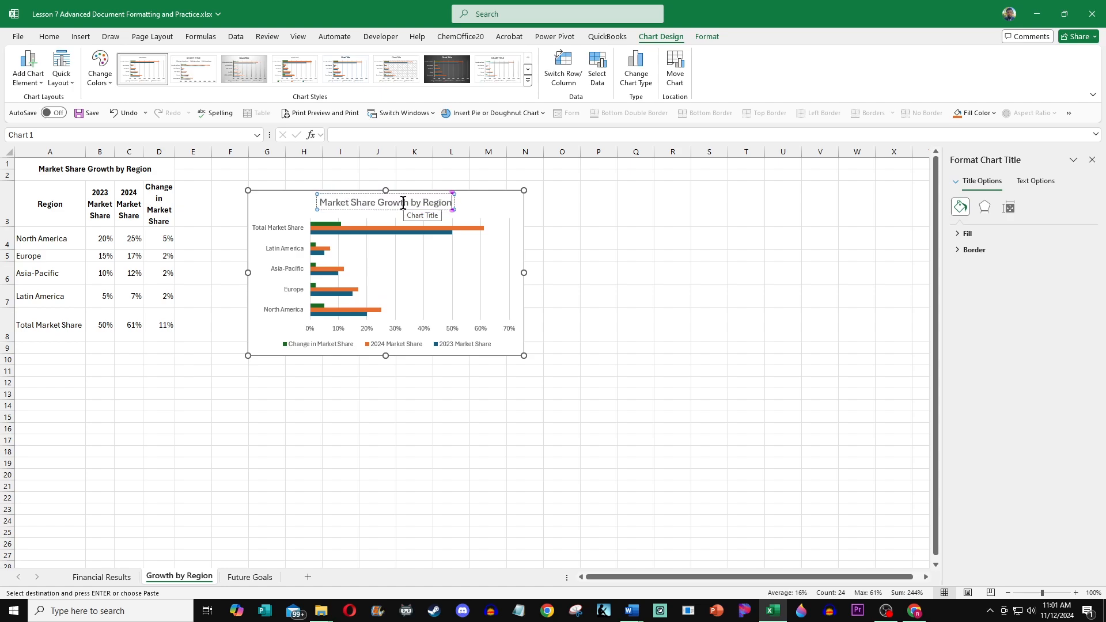
Step: Apply the dark chart style to the market share chart
click(599, 238)
click(502, 197)
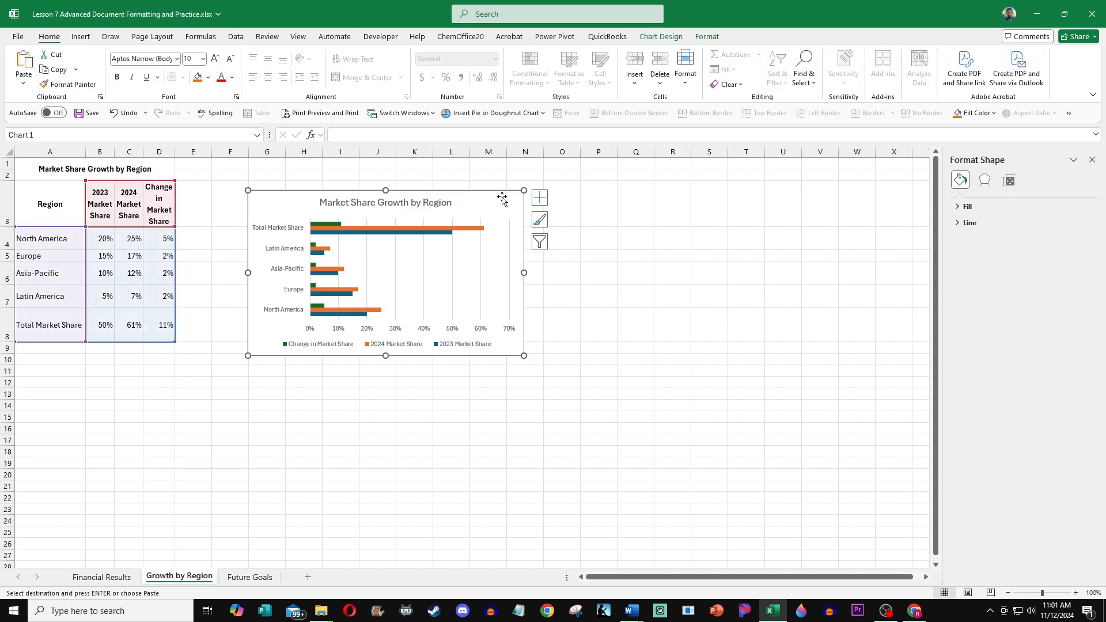
click(697, 35)
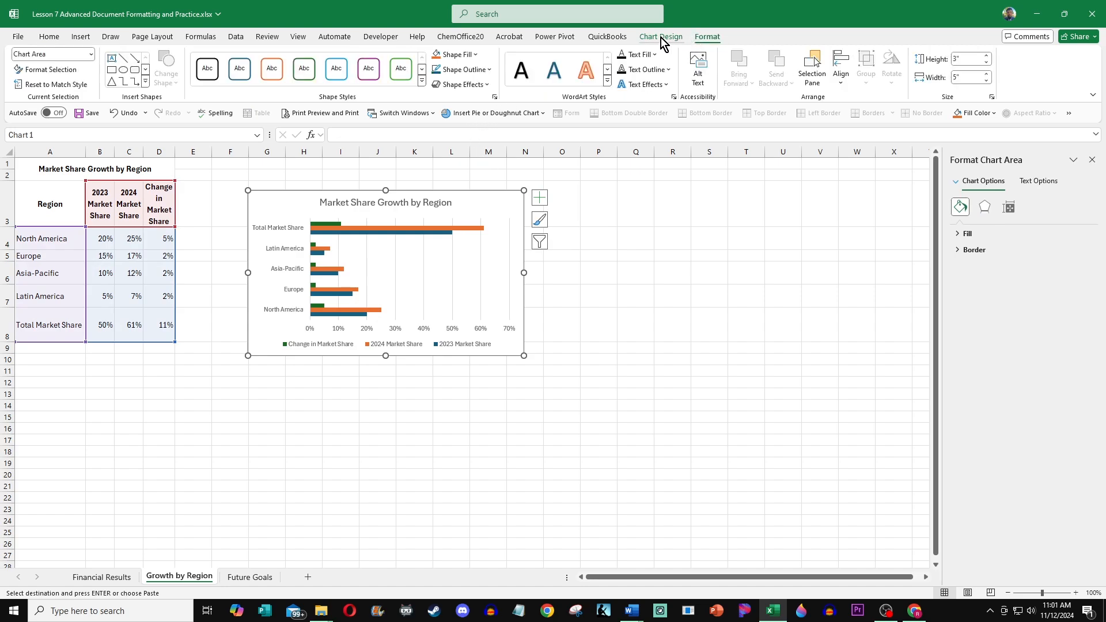
click(661, 37)
click(457, 77)
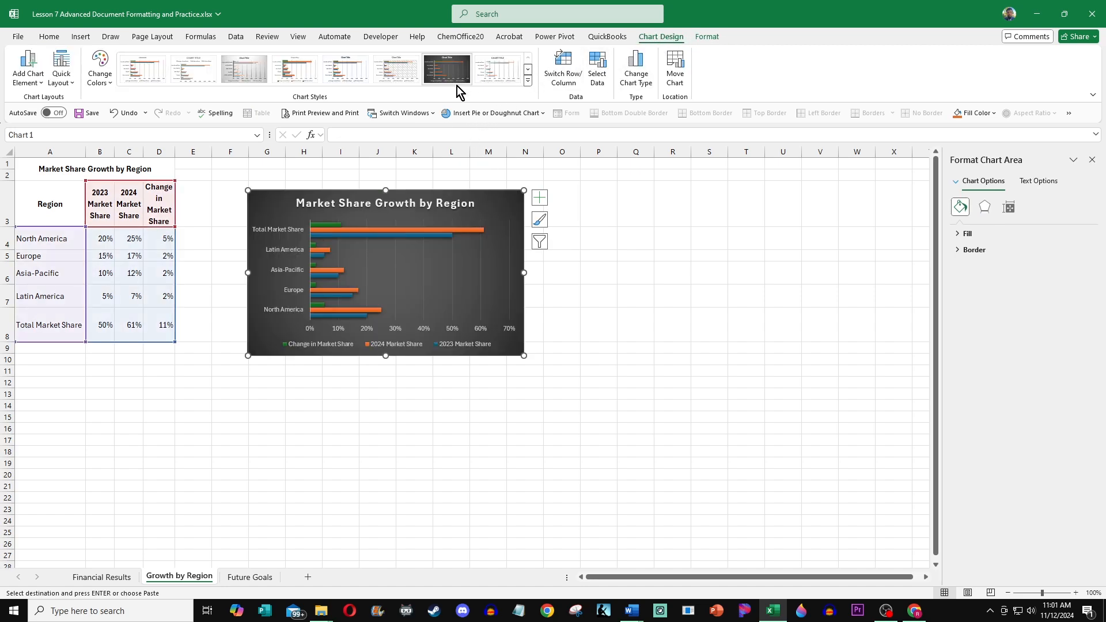
click(582, 300)
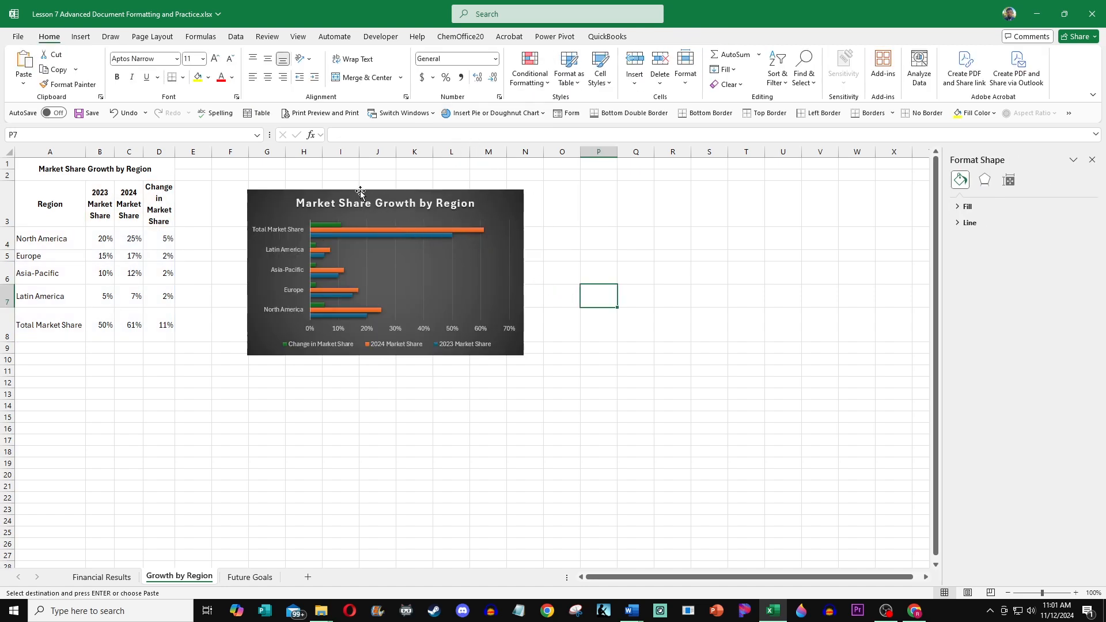
Step: Paste the market share chart as a picture below the Market Analysis placeholder in the report
click(360, 191)
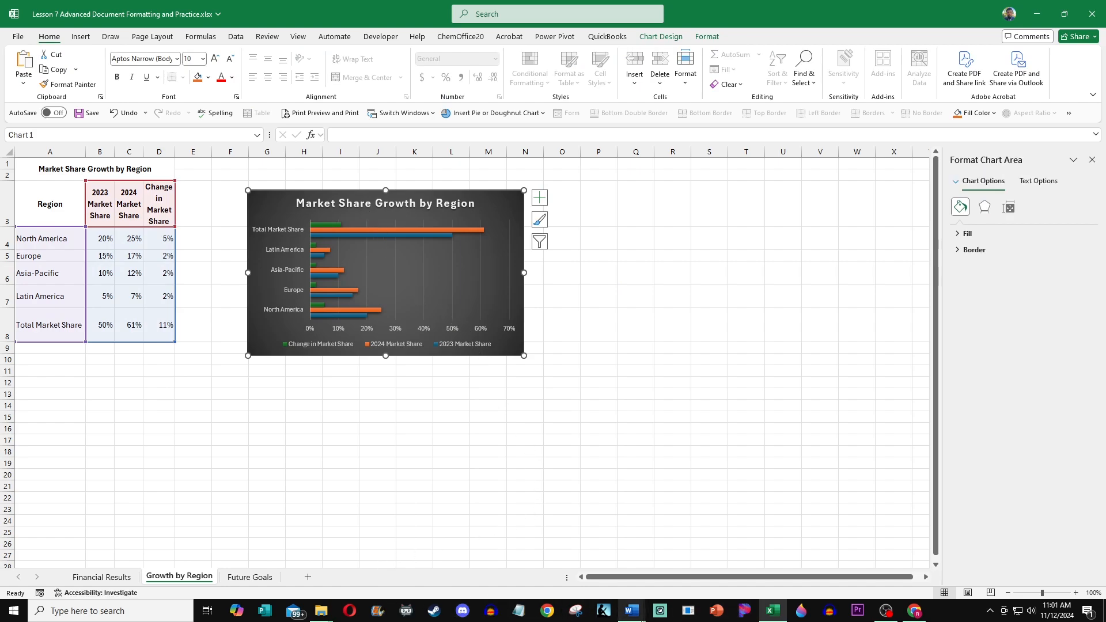
mouse_move(641, 618)
click(679, 567)
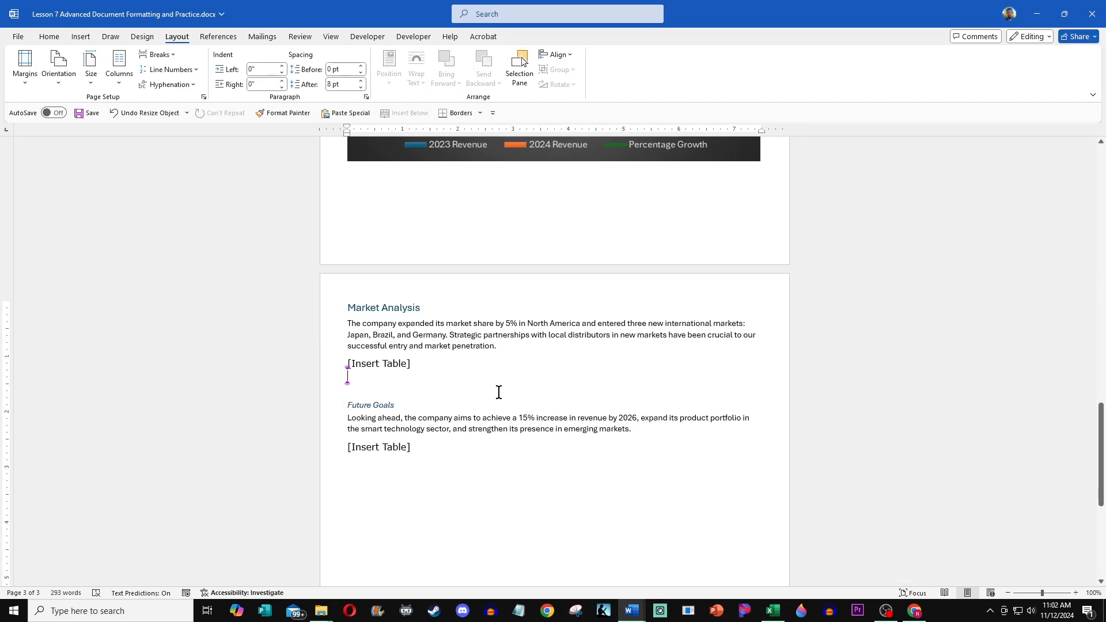
click(353, 363)
click(380, 390)
right_click(369, 388)
click(468, 247)
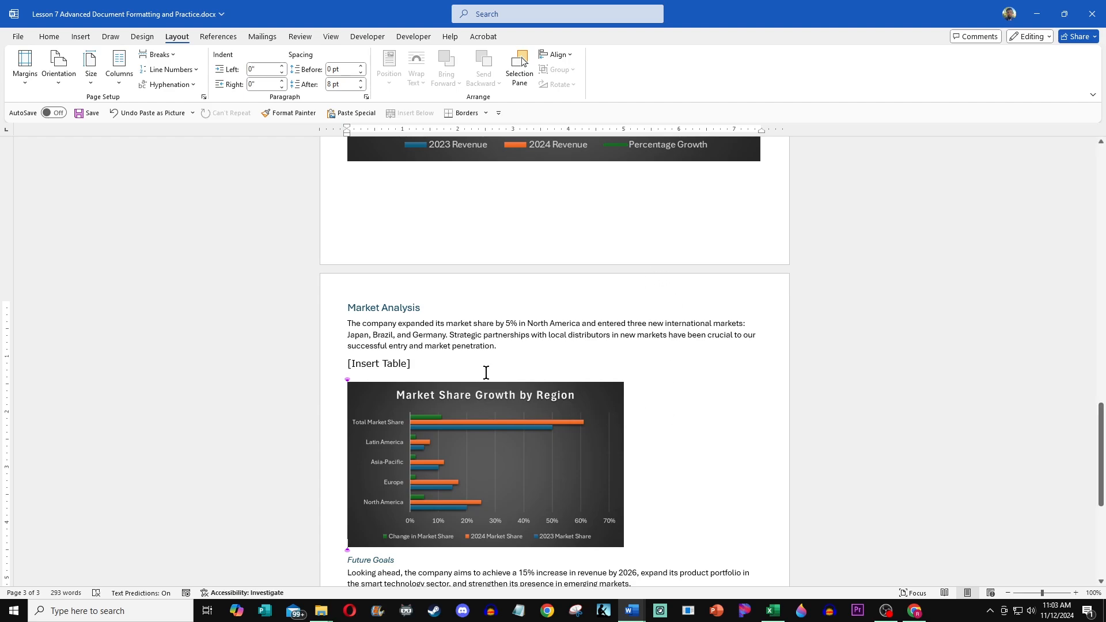
click(502, 401)
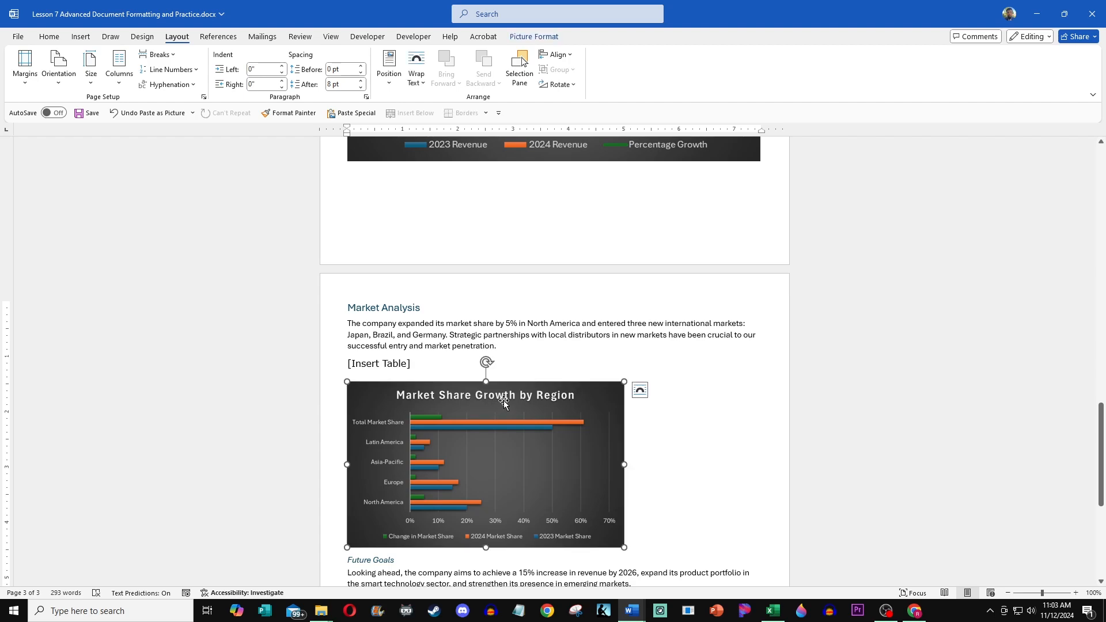
click(561, 360)
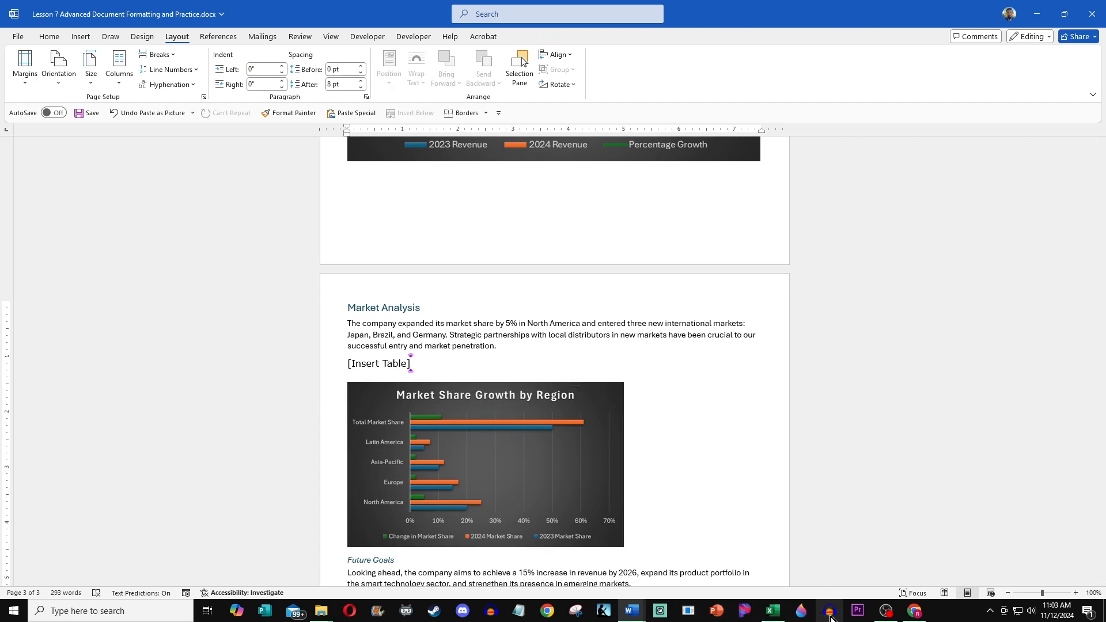
Step: Copy the Market Share Growth by Region table from the workbook and return to the report
click(766, 615)
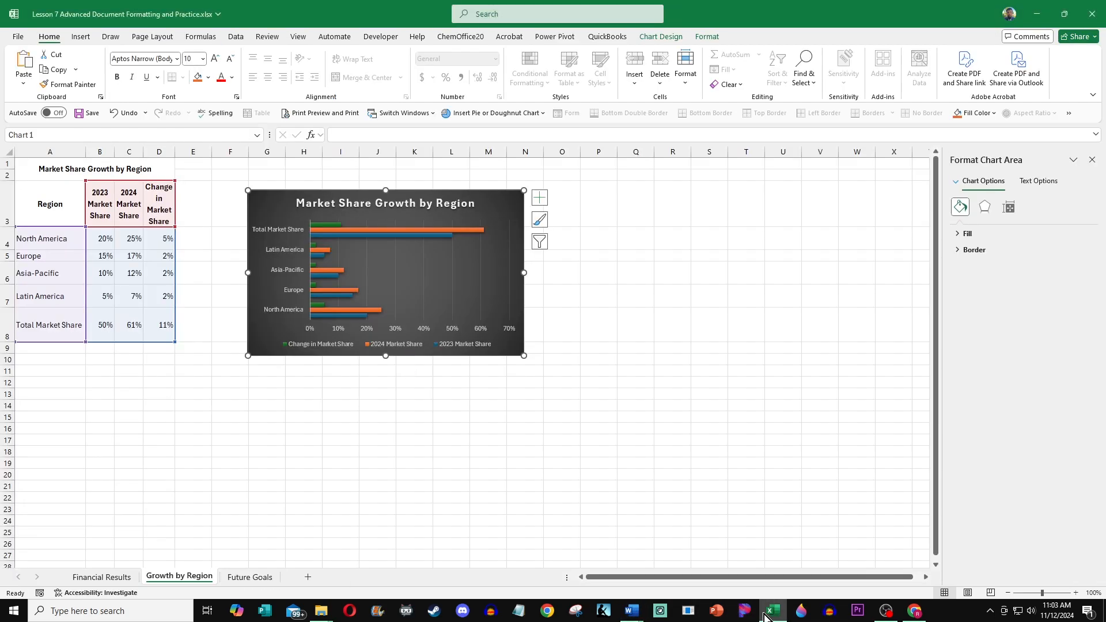
click(410, 461)
drag(40, 172, 133, 337)
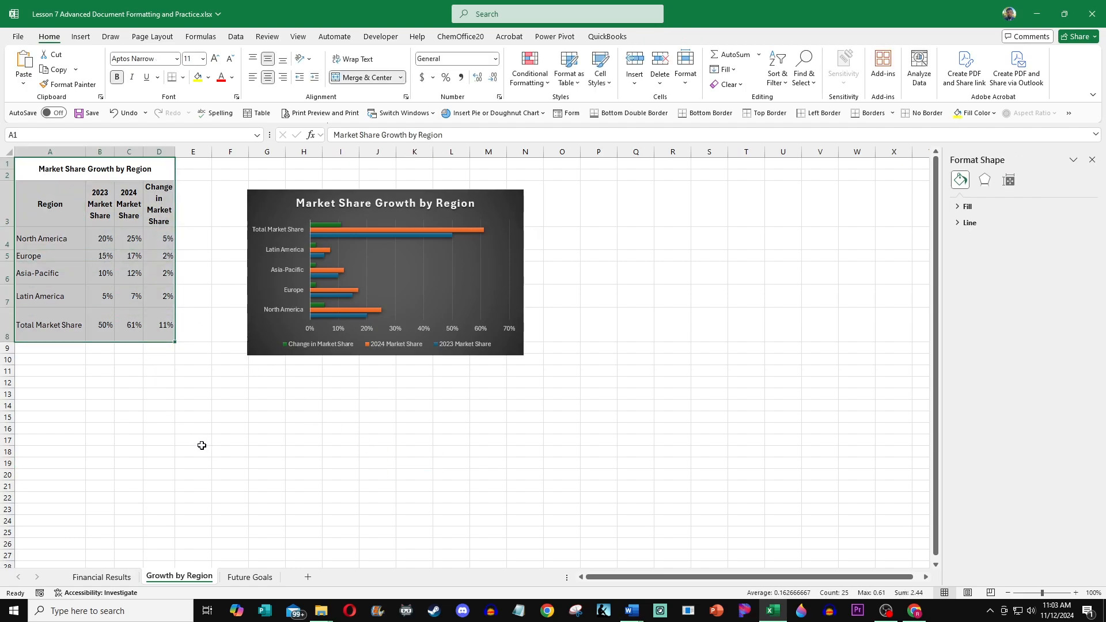
key(ctrl+c)
click(632, 612)
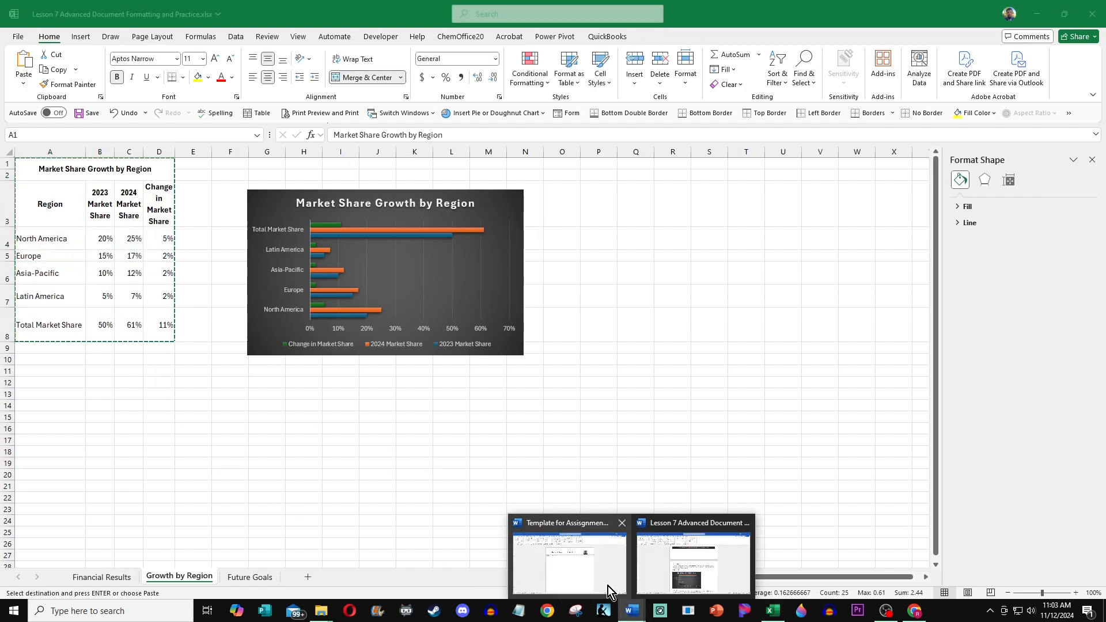
click(668, 570)
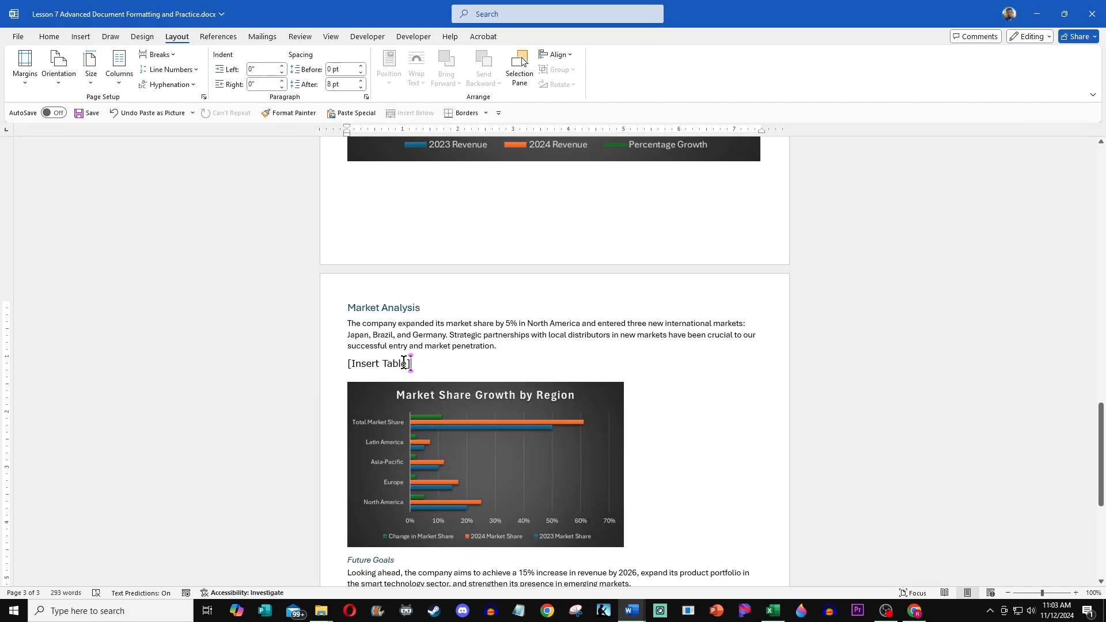
Step: Replace the [Insert Table] placeholder under Market Analysis with the copied market share table
drag(404, 363, 351, 359)
key(BackSpace)
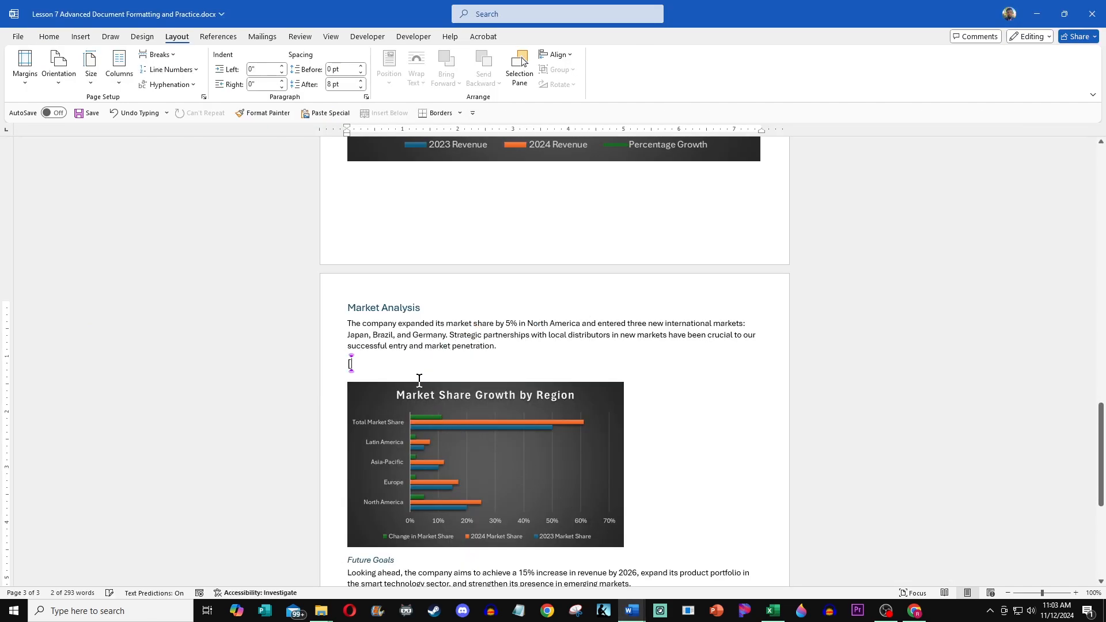
key(BackSpace)
key(ctrl+v)
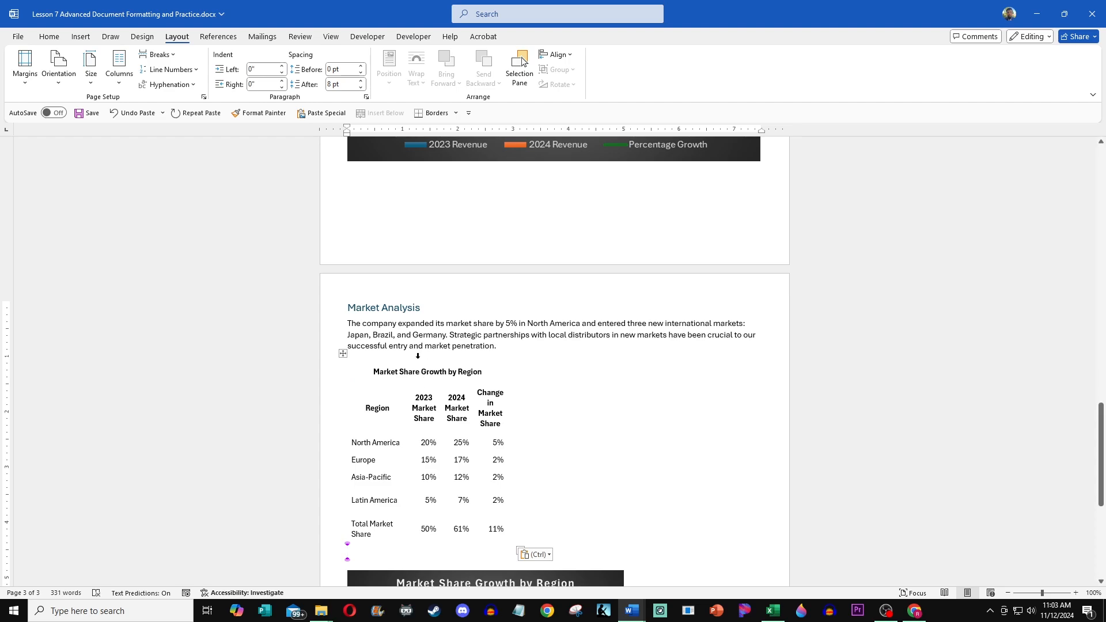
Step: Apply all borders to the pasted market share table
click(342, 354)
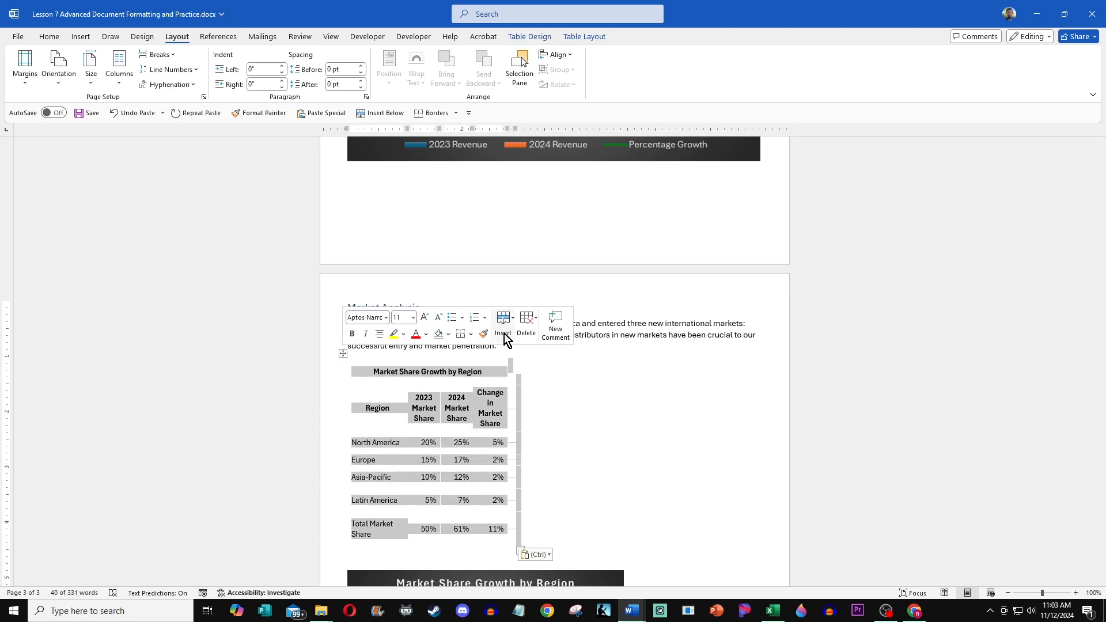
click(466, 334)
click(471, 335)
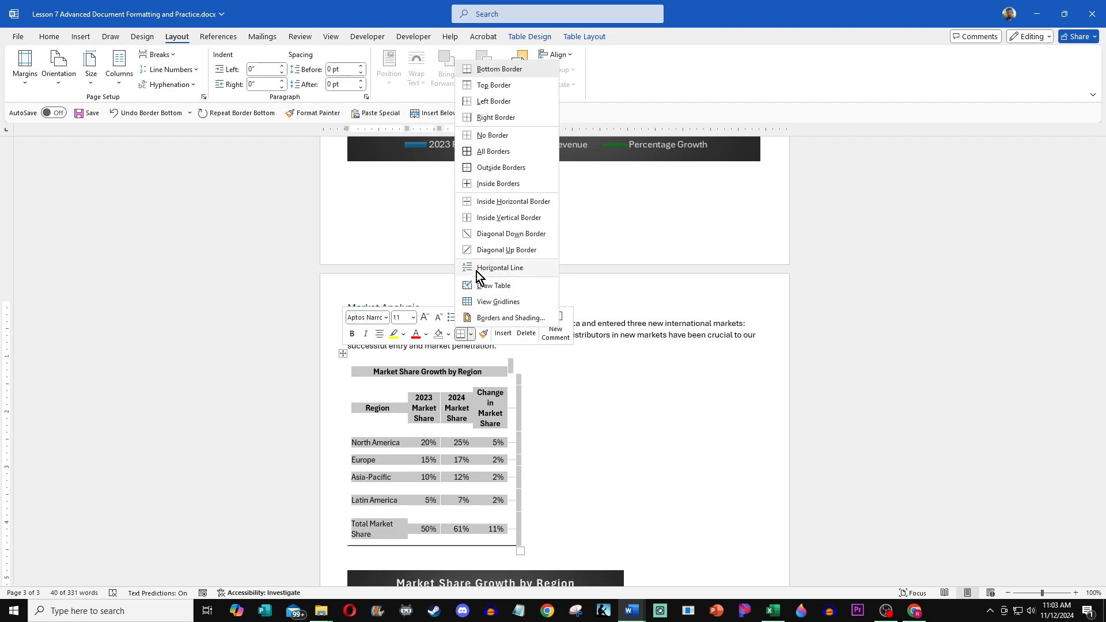
click(492, 152)
click(551, 397)
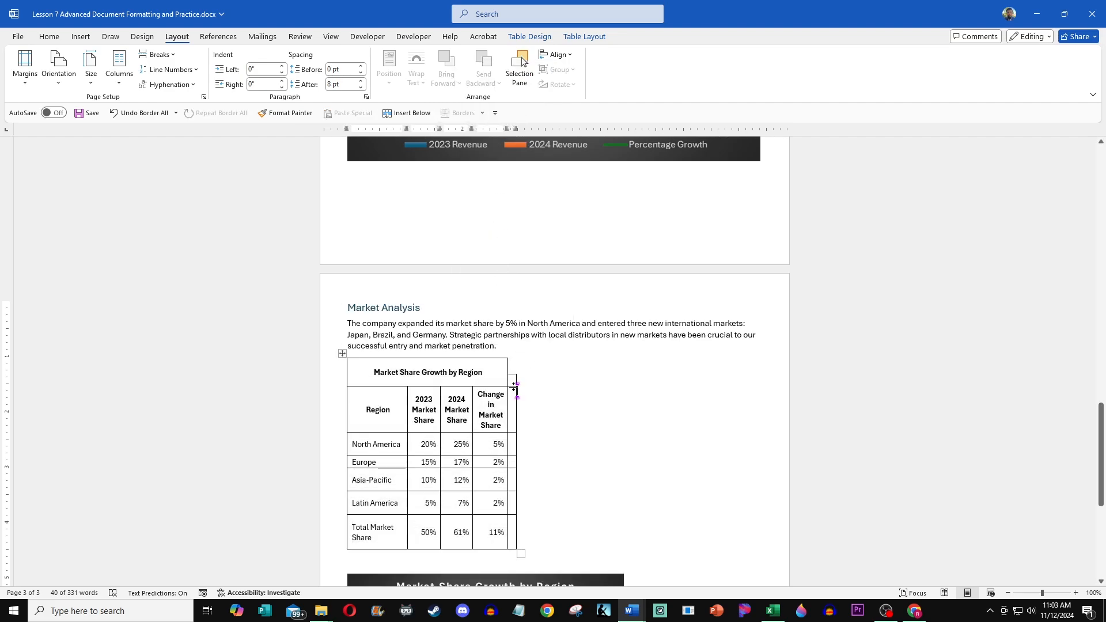
Step: Delete the empty extra column at the right edge of the market share table
click(512, 380)
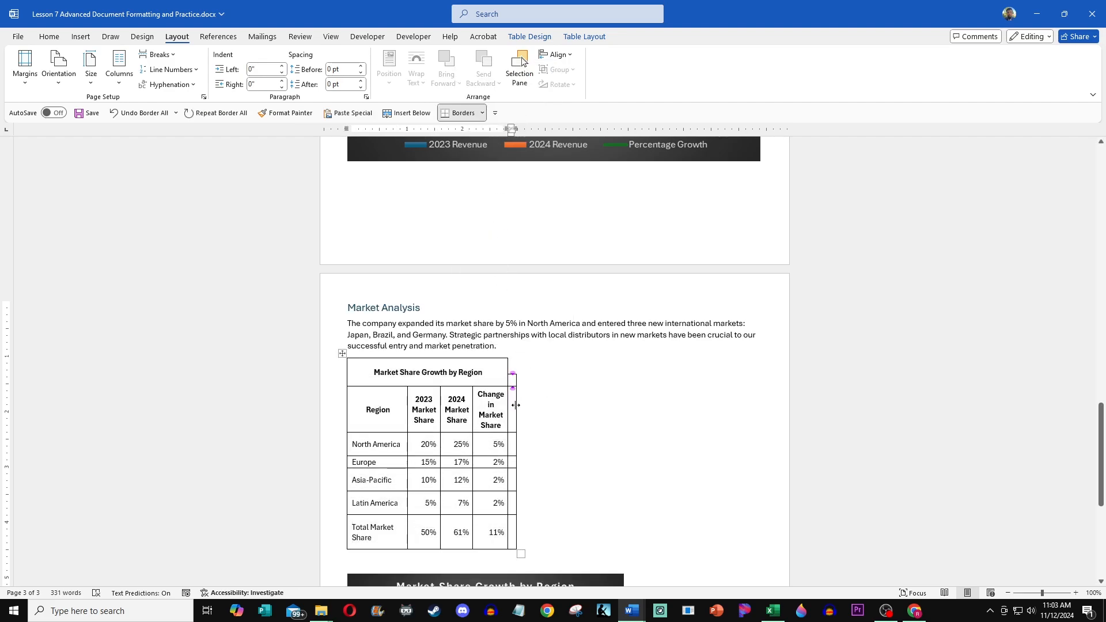
click(515, 405)
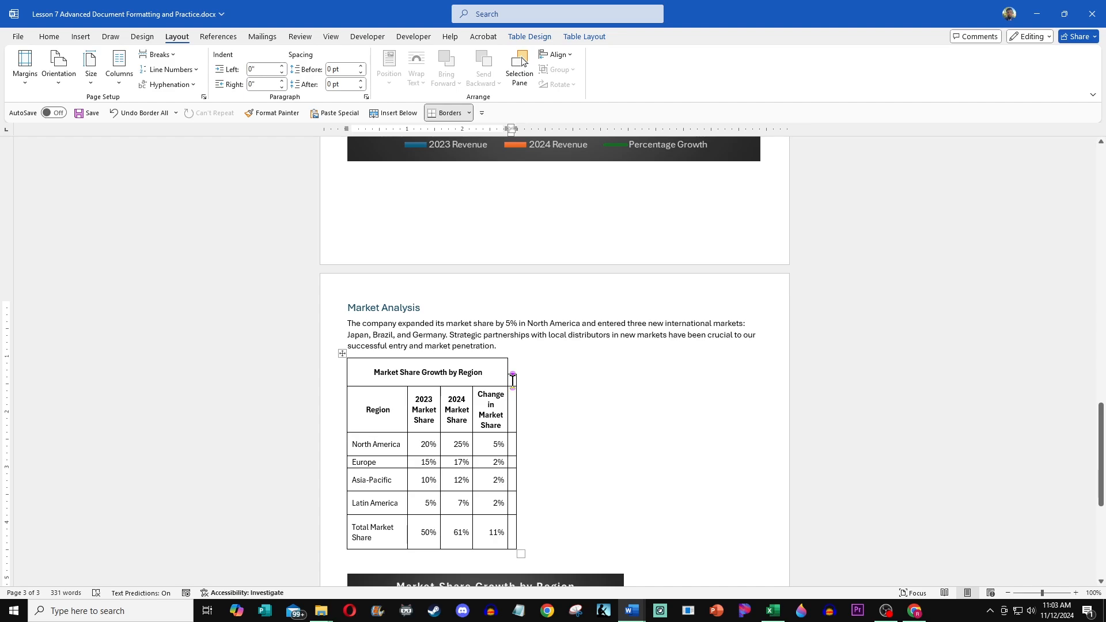
right_click(511, 381)
click(704, 423)
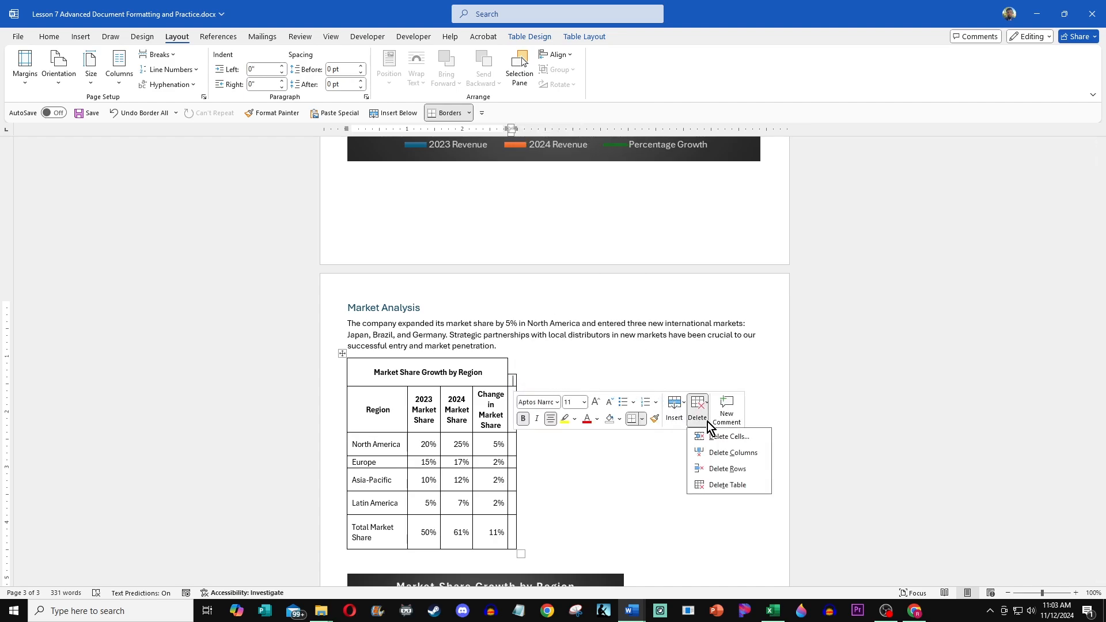
click(742, 454)
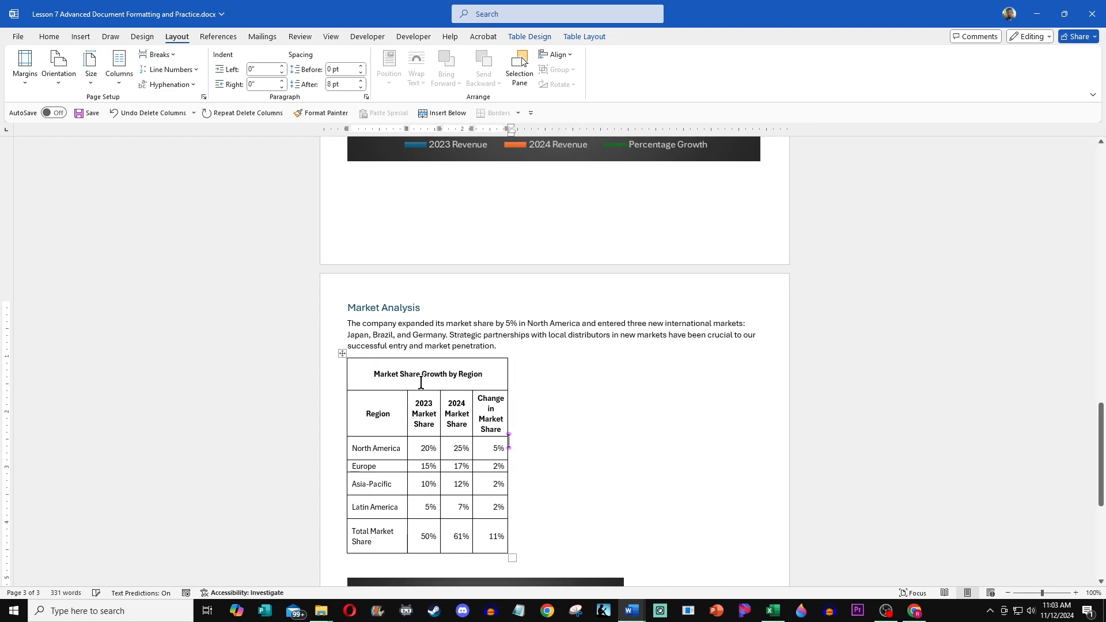
Step: Set the market share table's preferred width to 100 percent in Table Properties
click(341, 353)
right_click(343, 355)
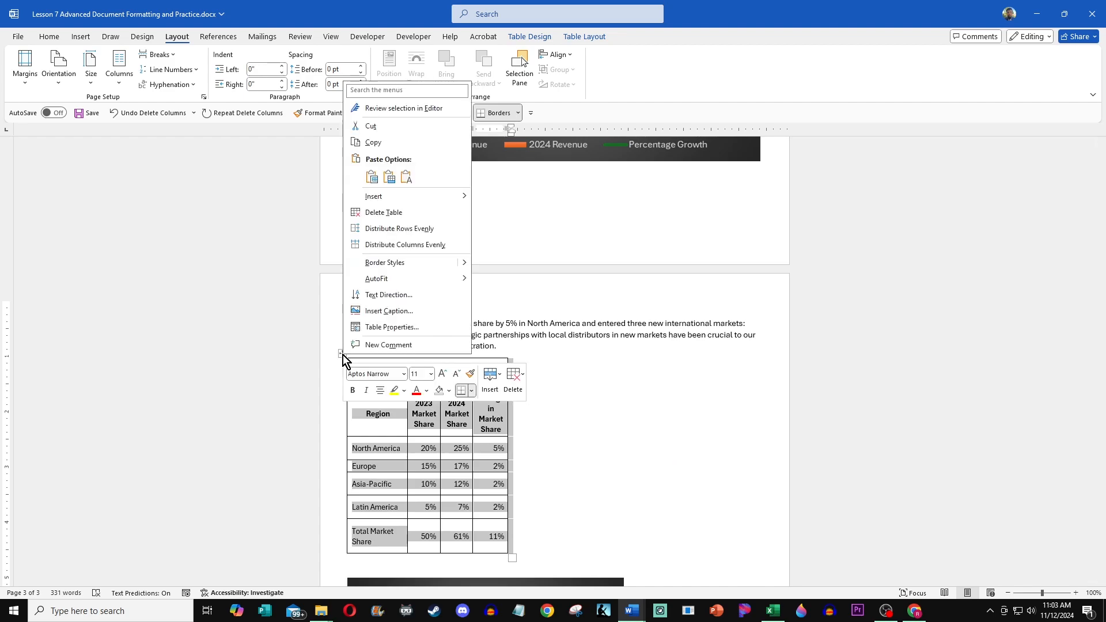
click(390, 327)
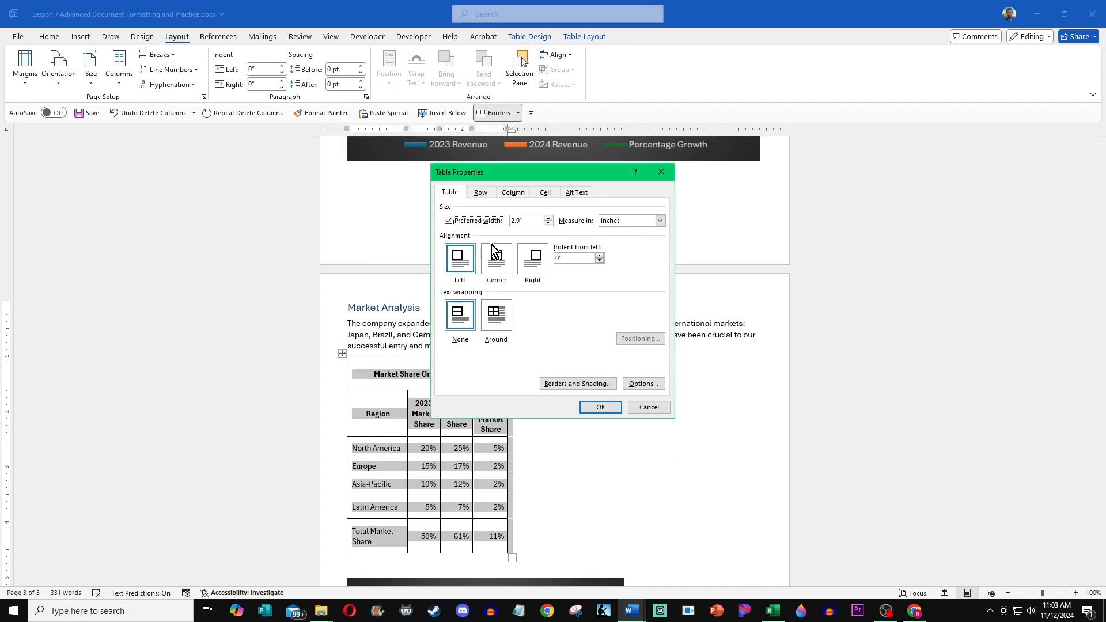
click(660, 221)
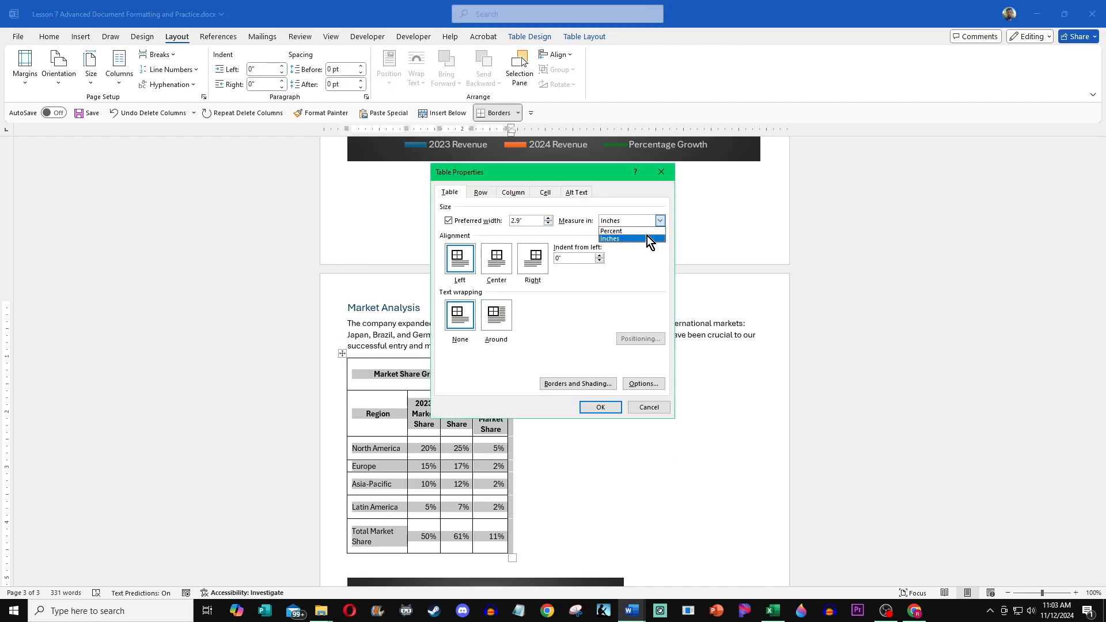
click(647, 237)
drag(535, 220, 468, 233)
text(100)
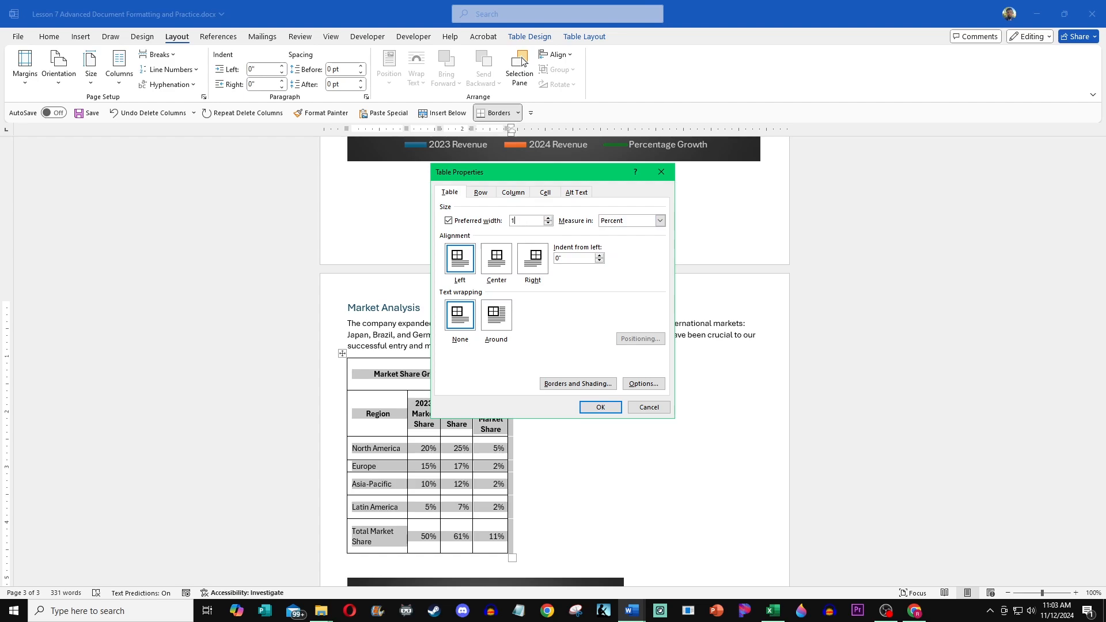
click(600, 407)
click(691, 568)
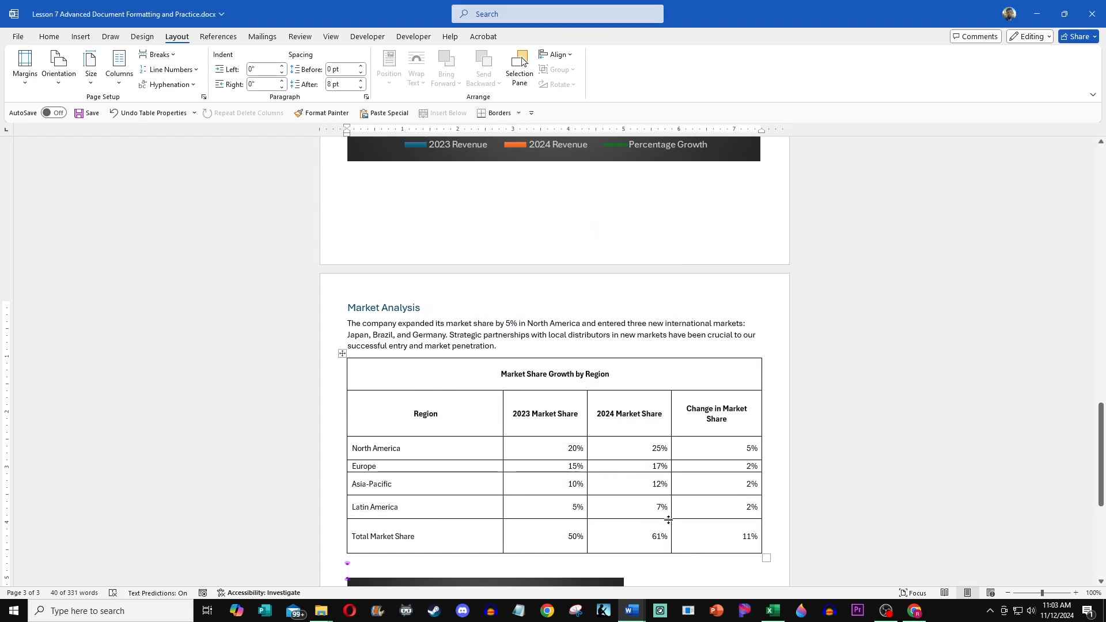
Step: Enlarge the market share chart to the full text width and delete the empty line above it
scroll(617, 458, down, 5)
click(600, 402)
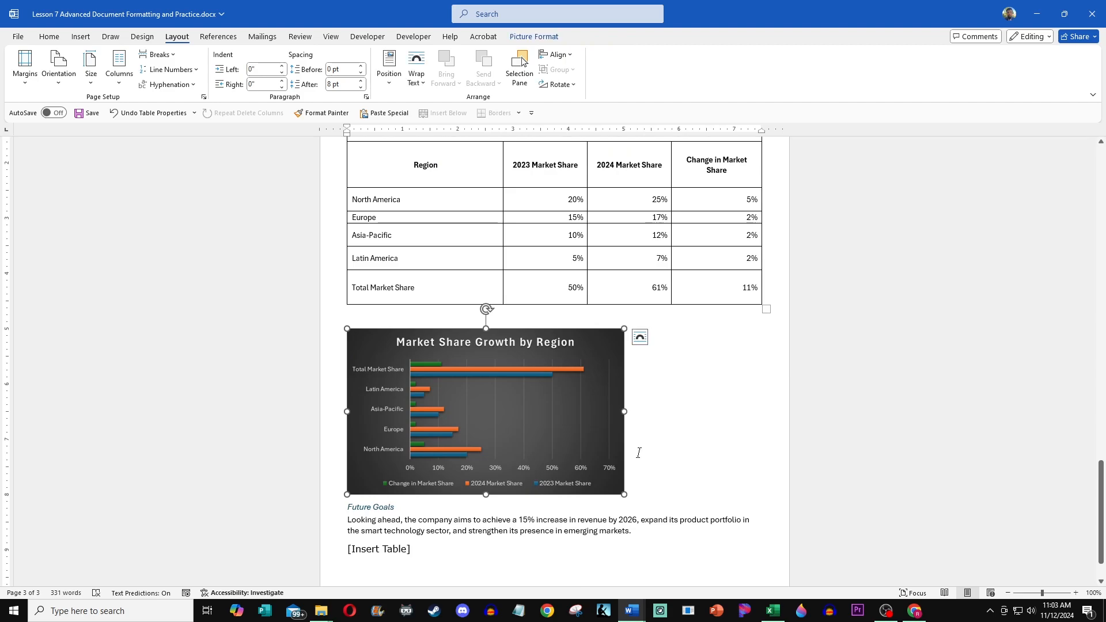
drag(623, 493, 760, 567)
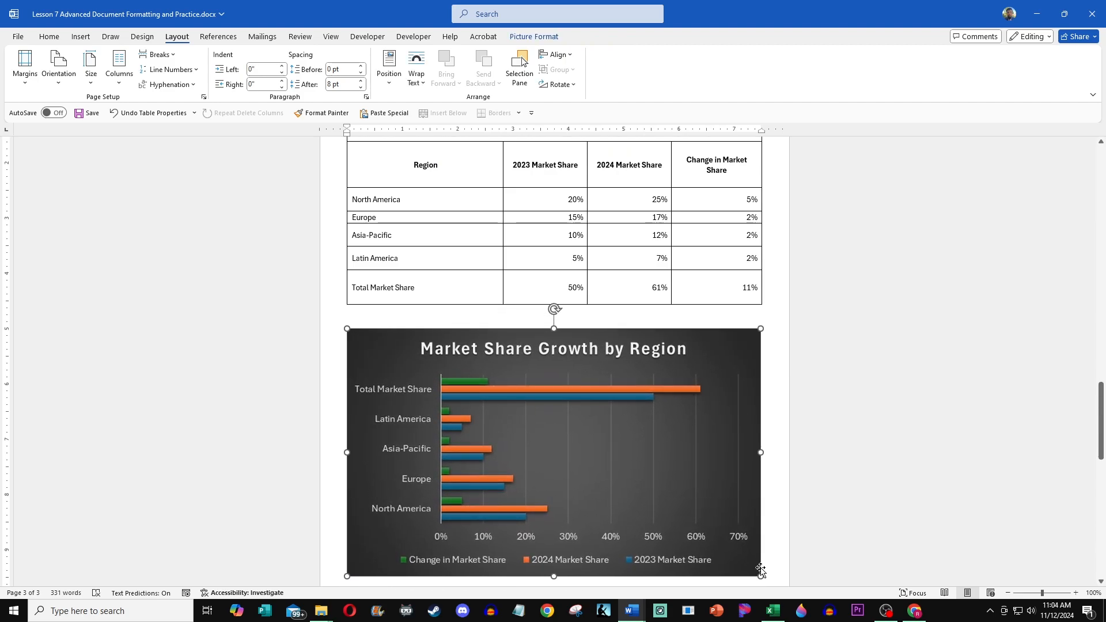
click(482, 319)
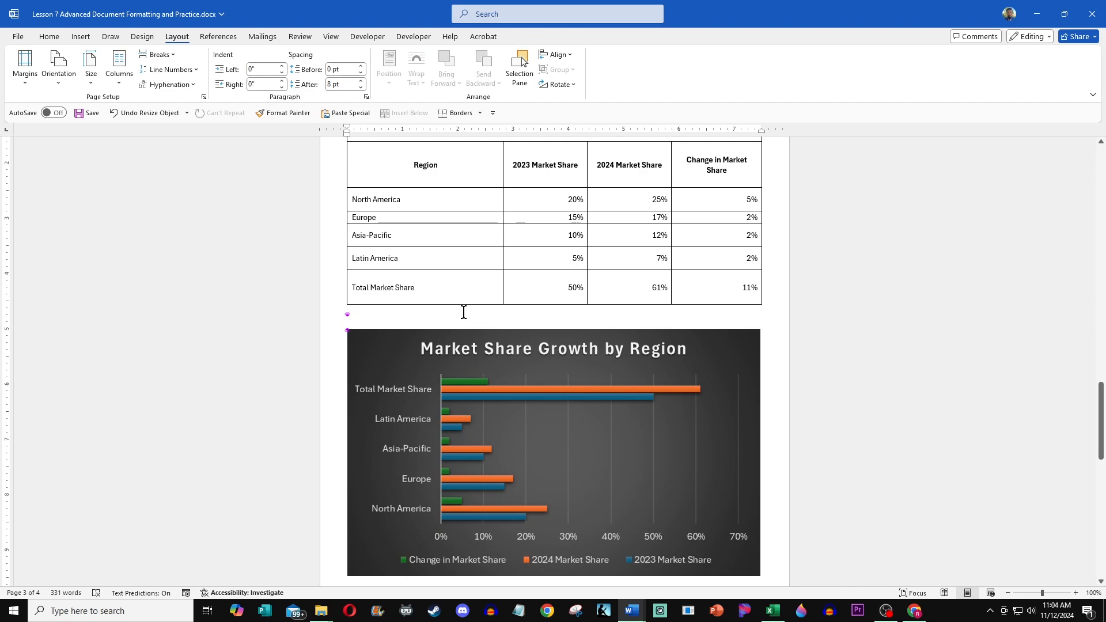
key(Delete)
Step: Copy the Strategic Goals for 2025-2026 table from the workbook's Future Goals sheet and return to the report
scroll(491, 406, down, 10)
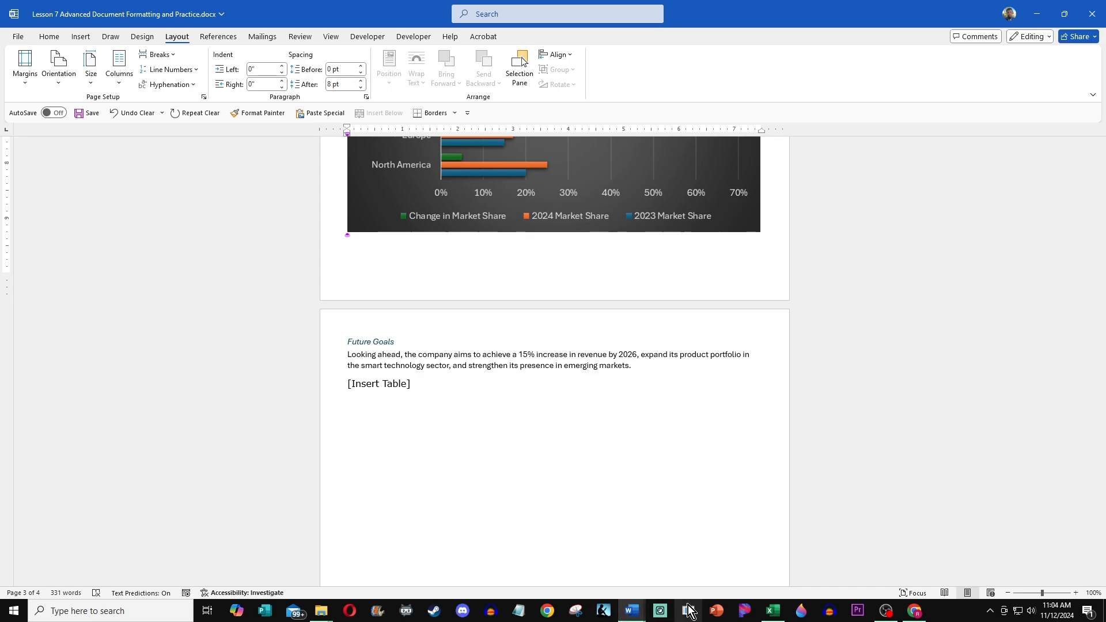
click(773, 611)
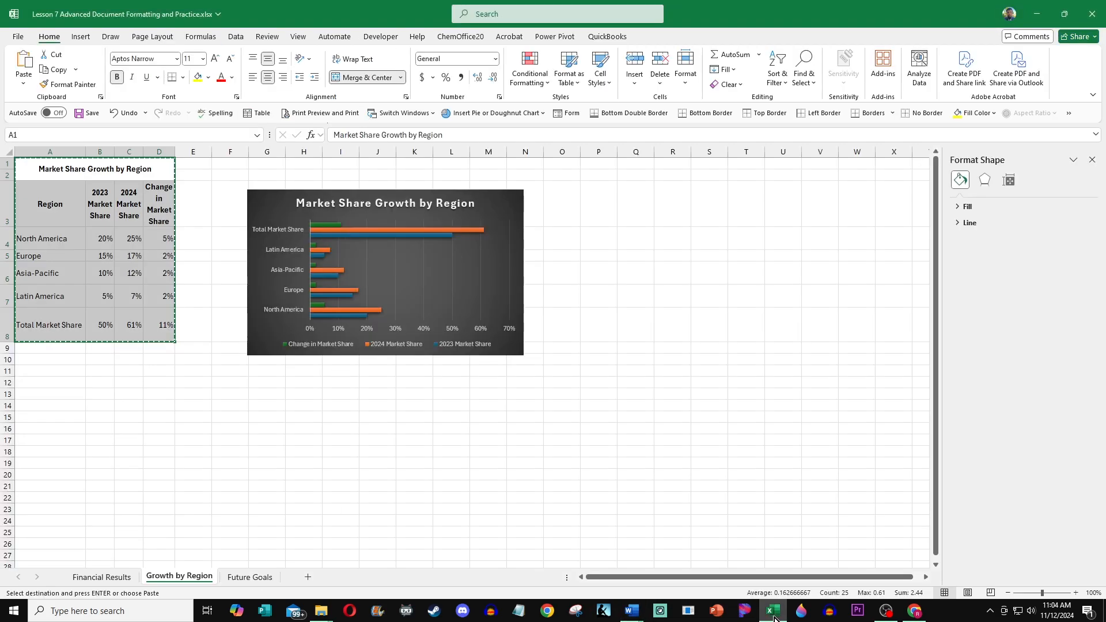
click(253, 578)
click(254, 462)
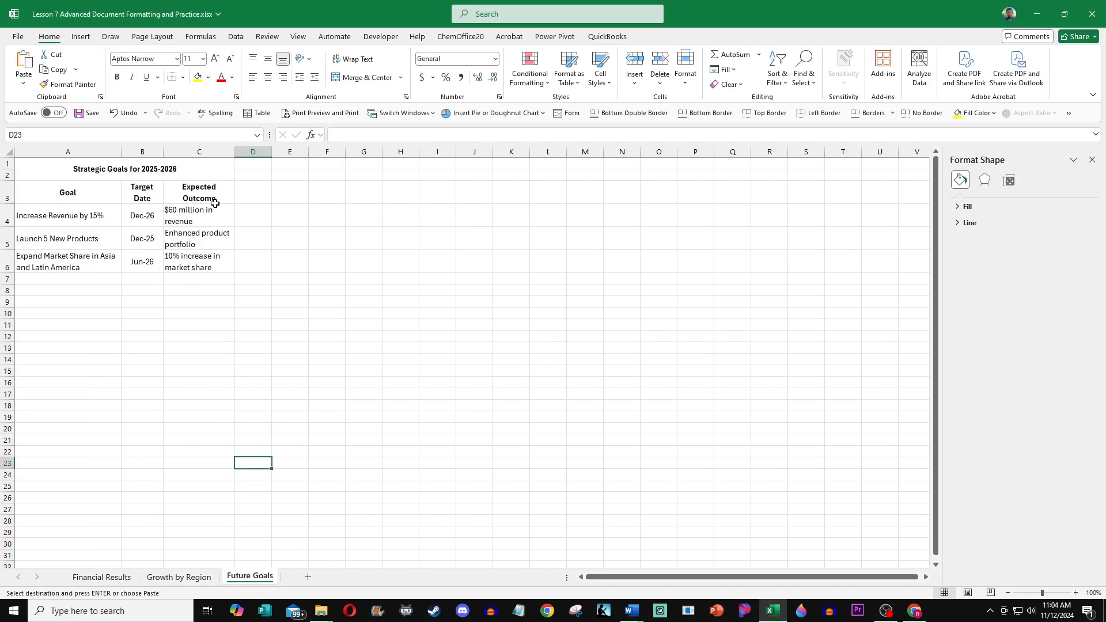
click(200, 259)
click(87, 221)
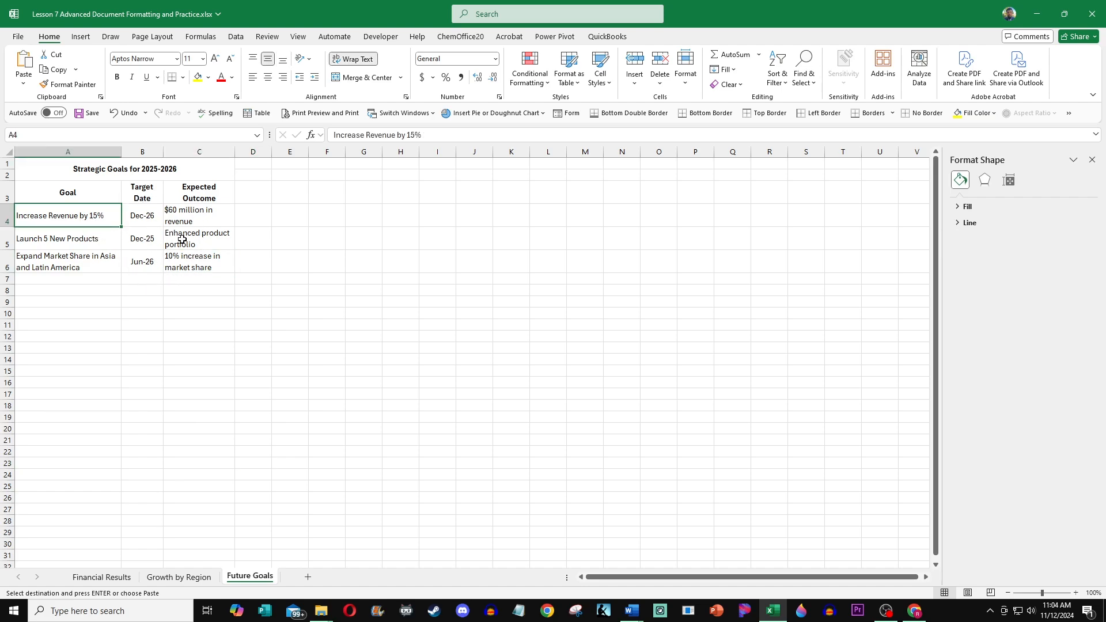
drag(211, 270, 53, 171)
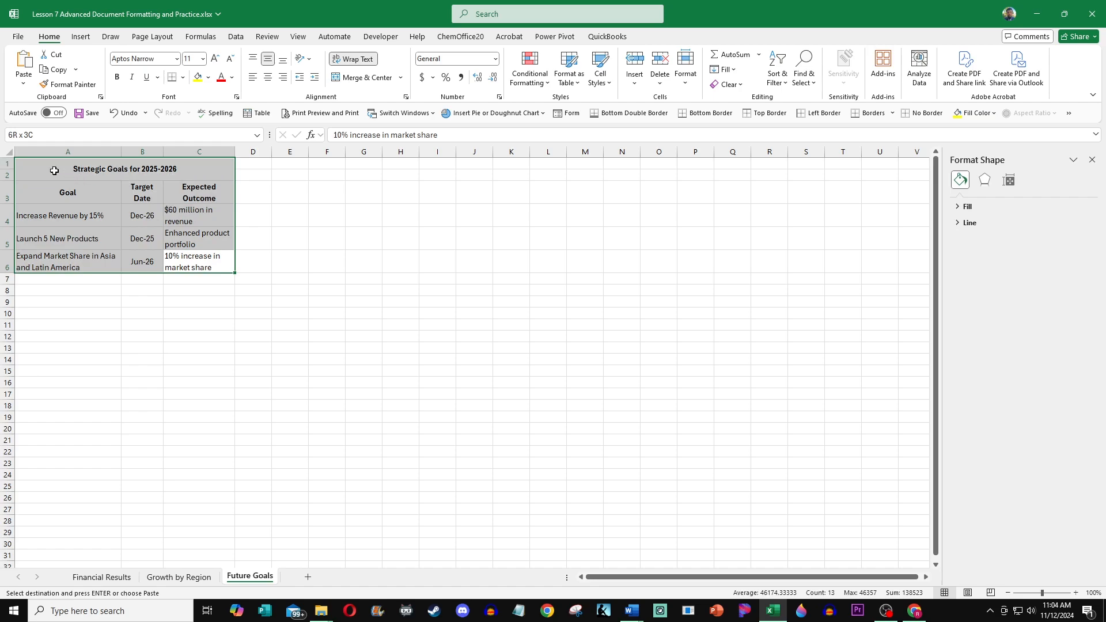
key(ctrl+c)
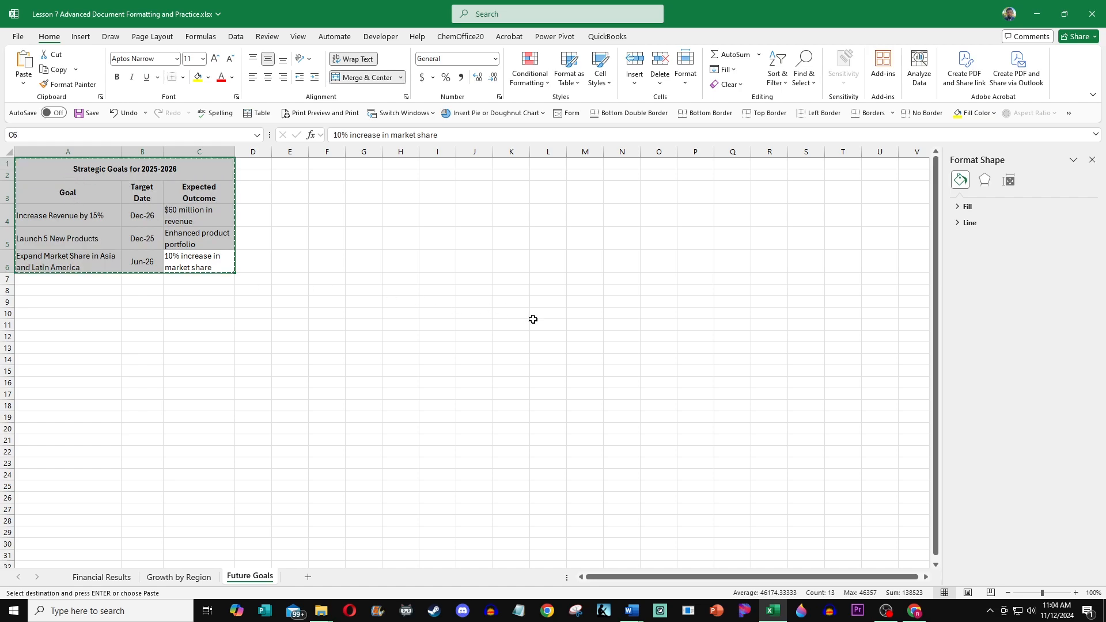
click(1035, 15)
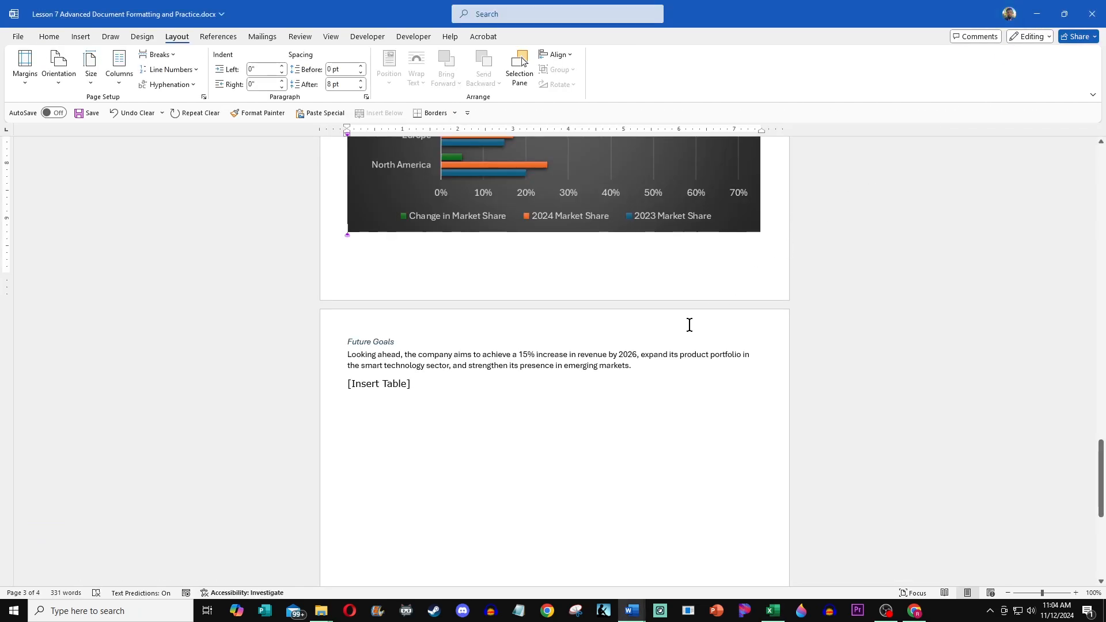
Step: Replace the [Insert Table] placeholder under Future Goals with the copied strategic goals table
drag(419, 381, 345, 383)
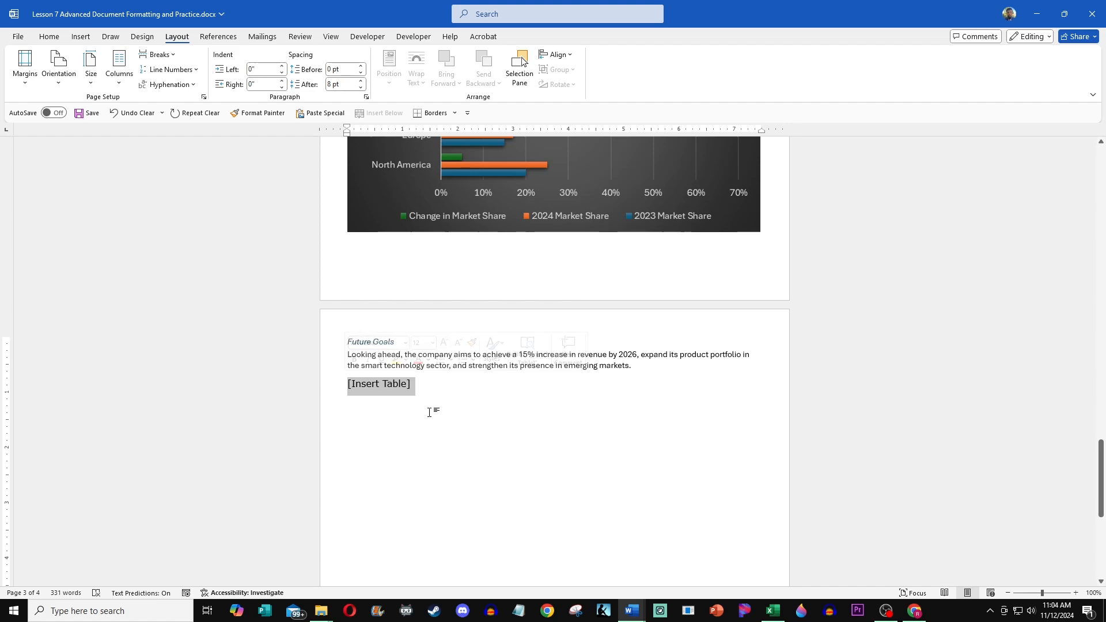
key(BackSpace)
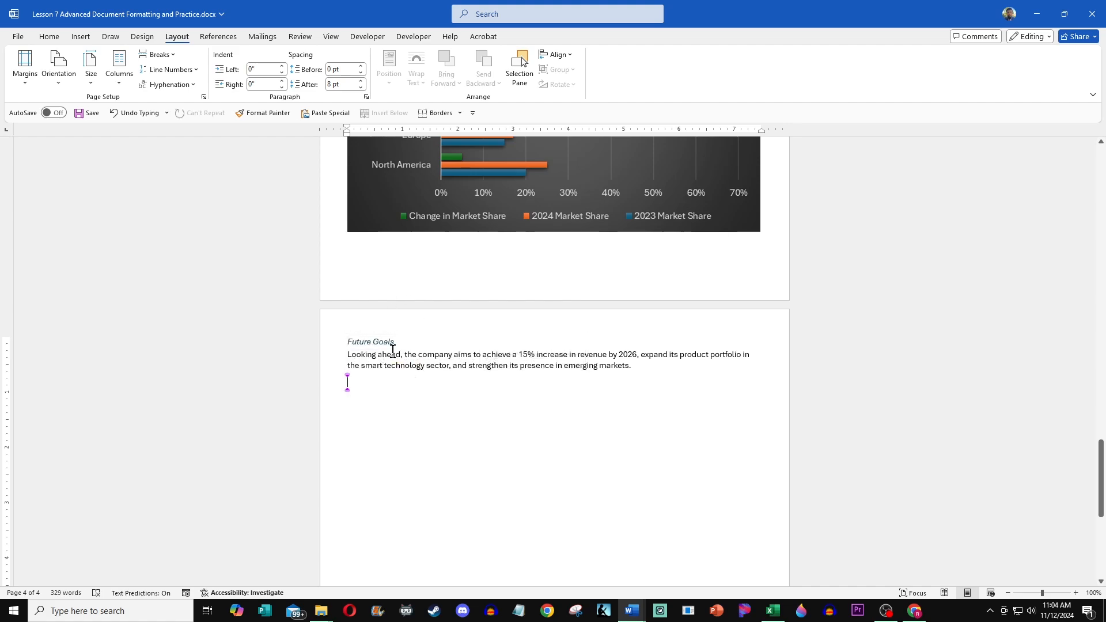
key(ctrl+v)
Step: Apply all borders to the pasted strategic goals table
click(343, 373)
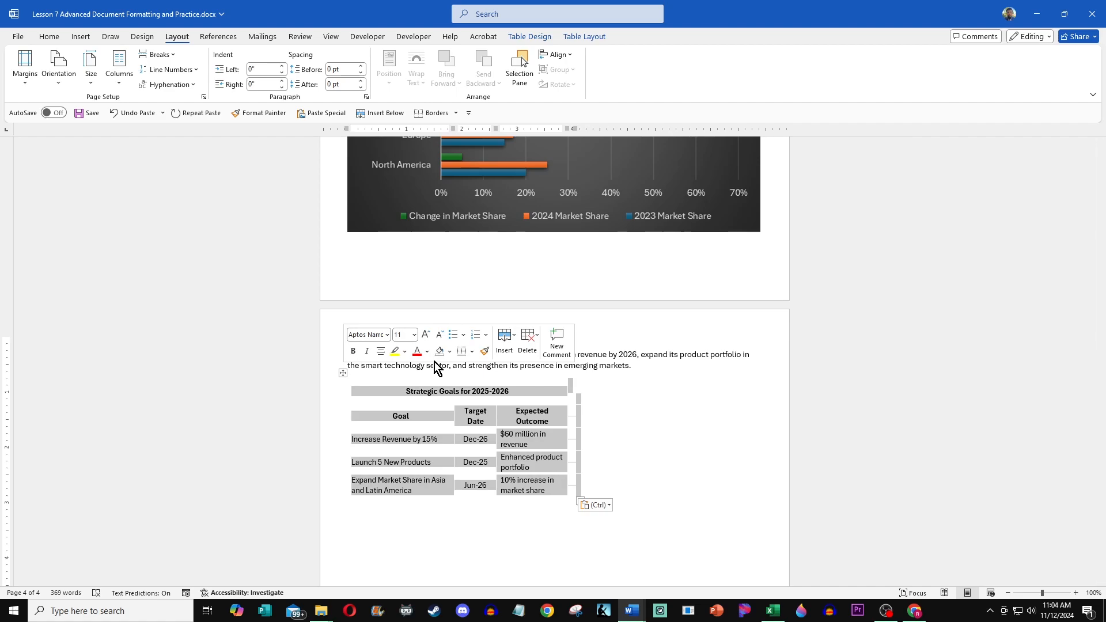
click(473, 351)
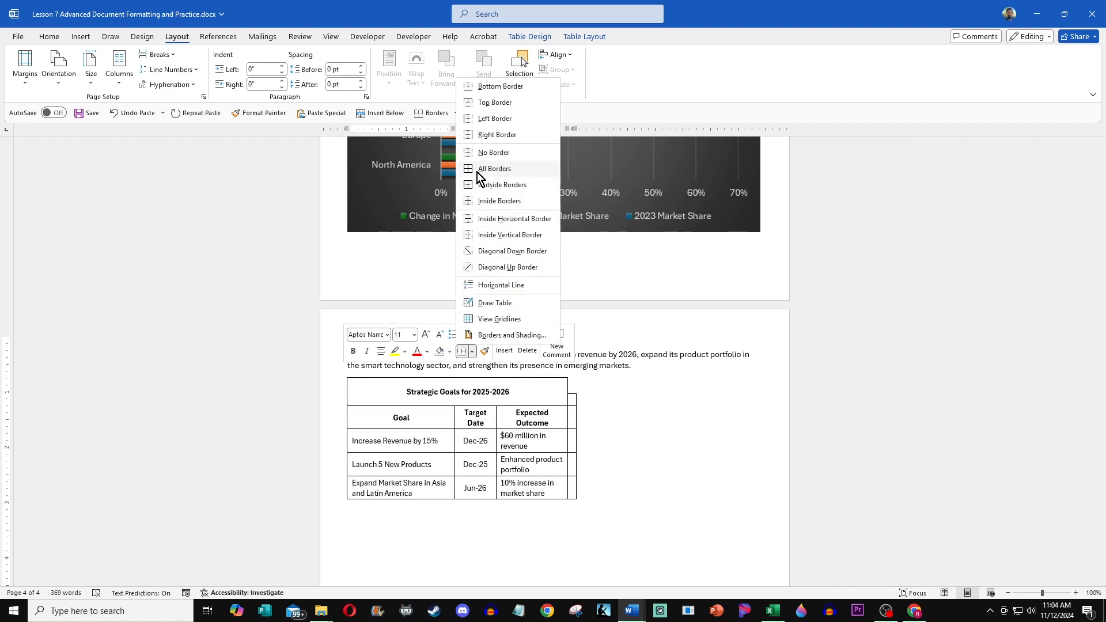
click(486, 226)
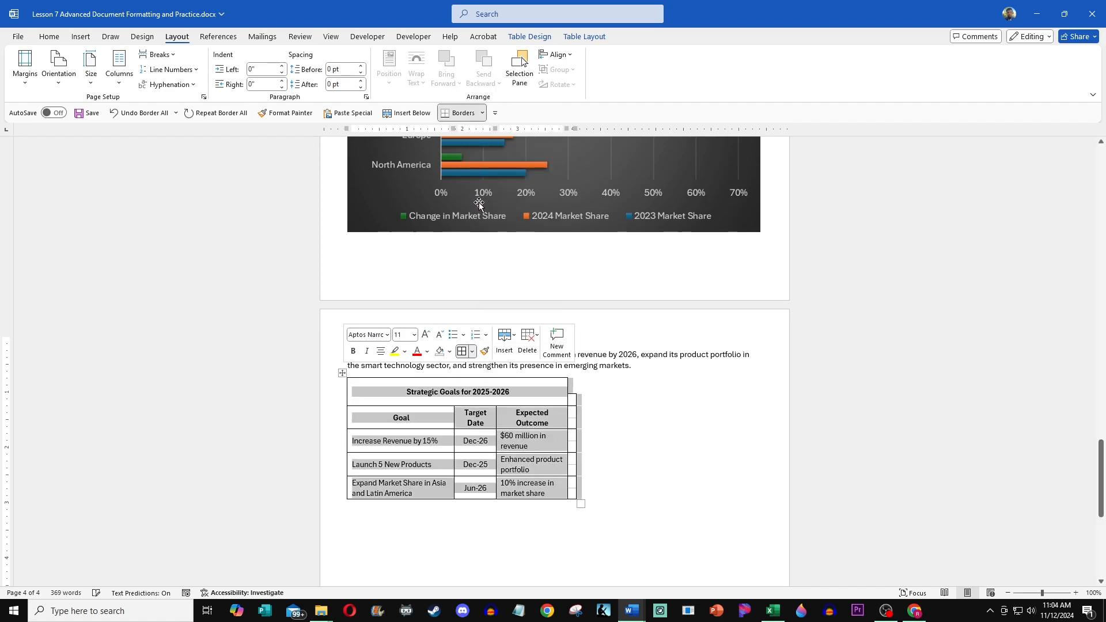
Step: Delete the empty extra column at the right edge of the strategic goals table
click(570, 403)
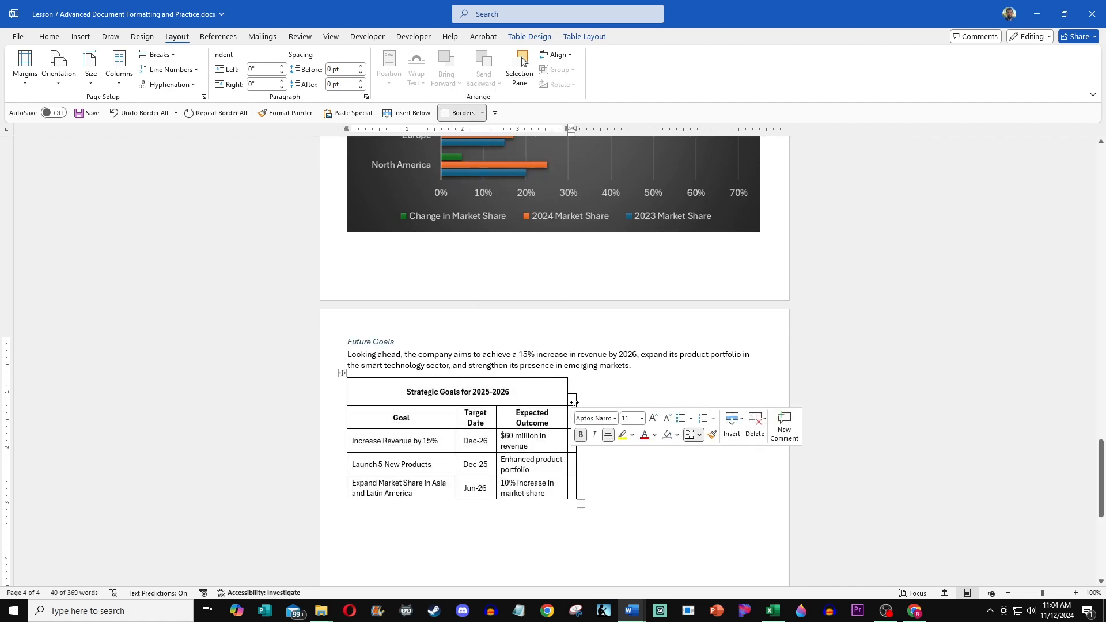
drag(569, 460, 573, 461)
click(573, 461)
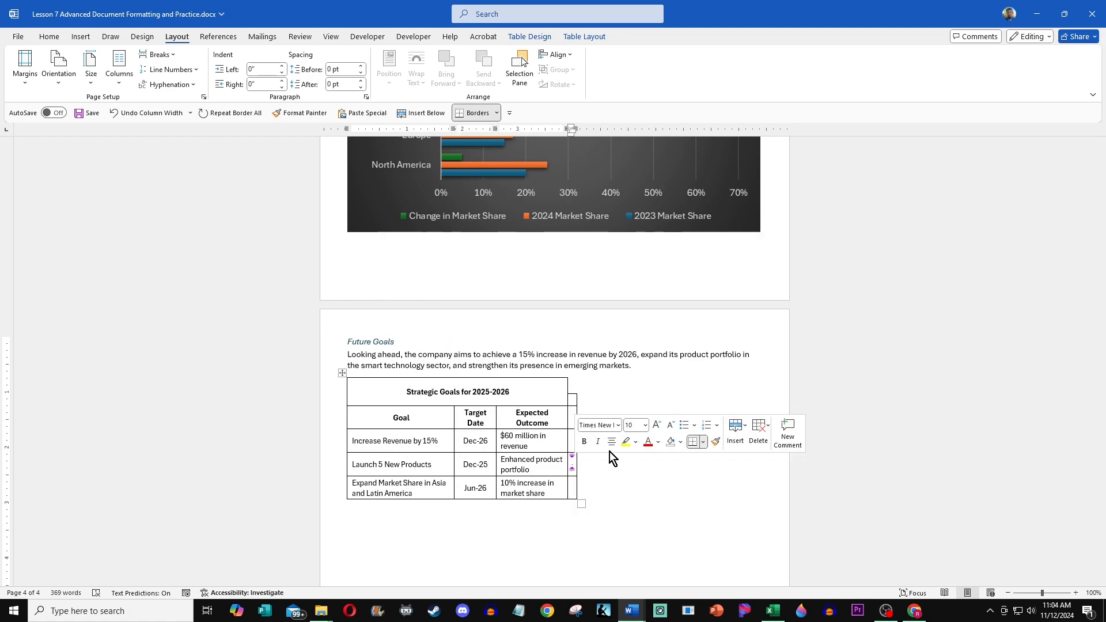
click(758, 432)
click(804, 478)
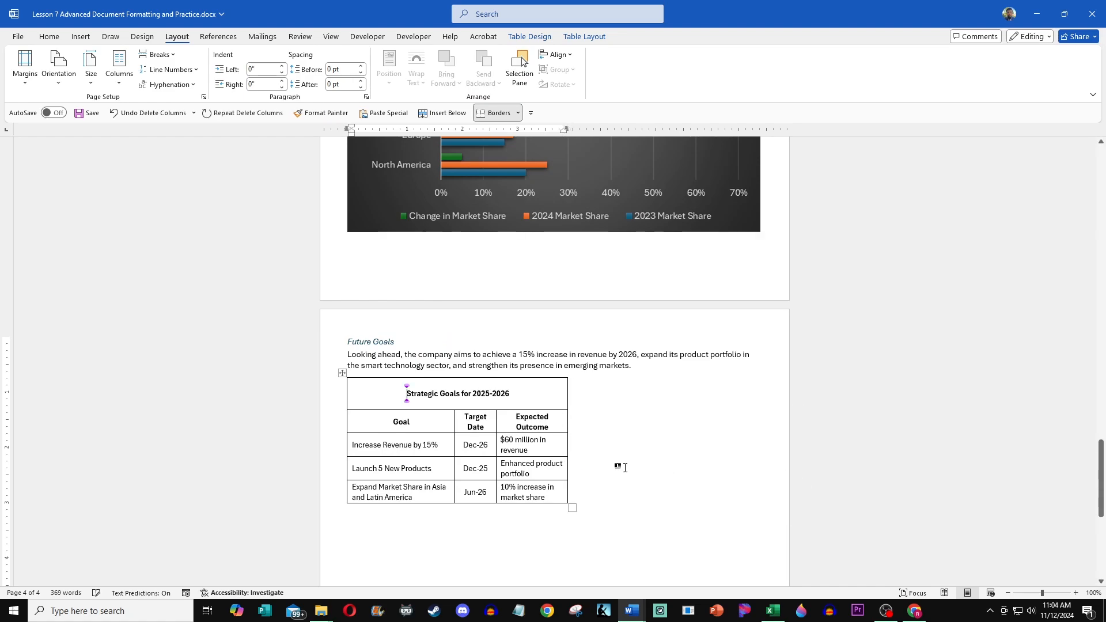
Step: Set the strategic goals table's preferred width to 100 percent in Table Properties
click(342, 374)
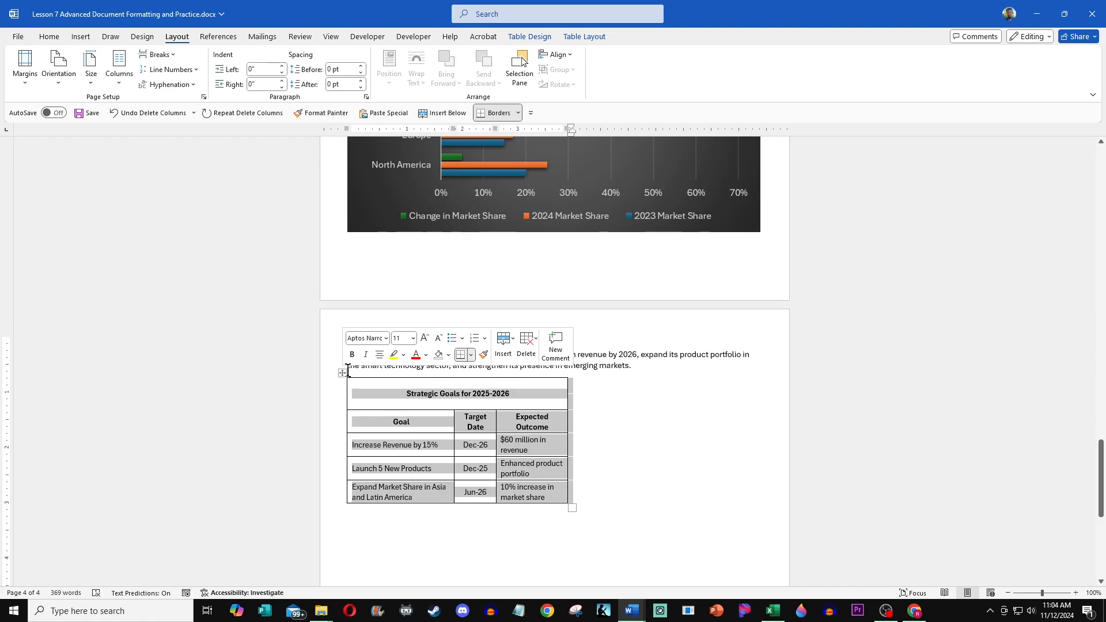
right_click(344, 374)
click(393, 347)
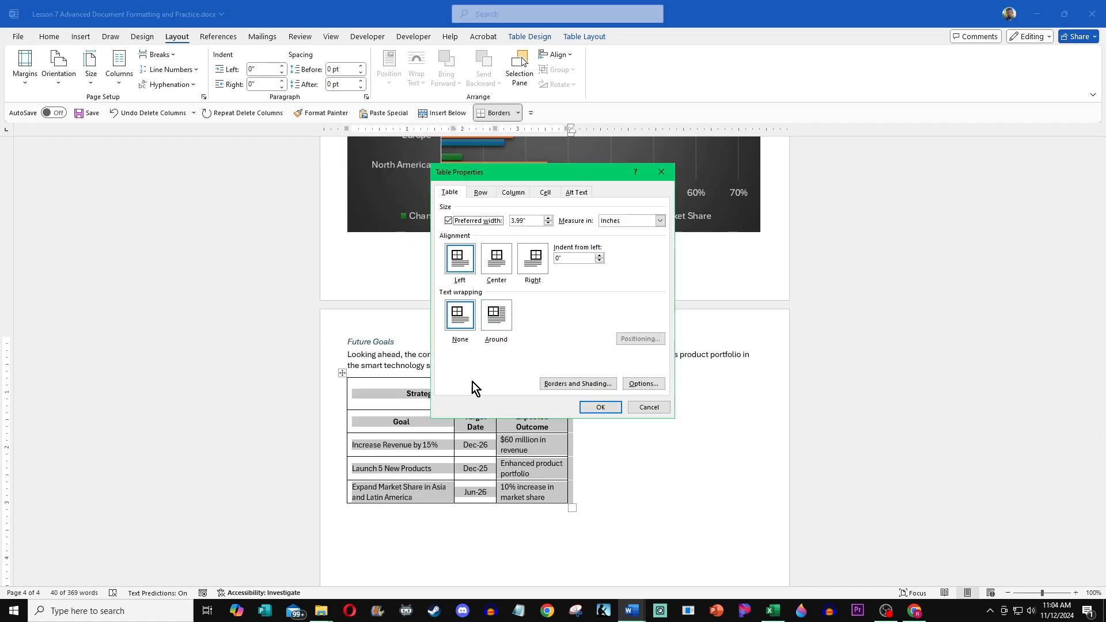
click(660, 221)
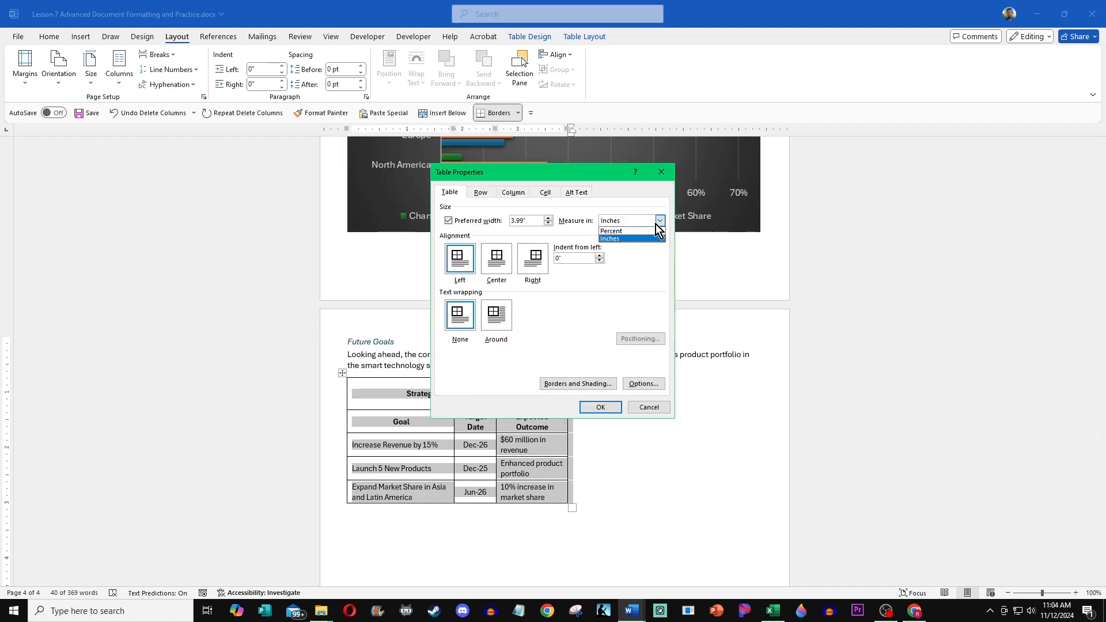
click(637, 237)
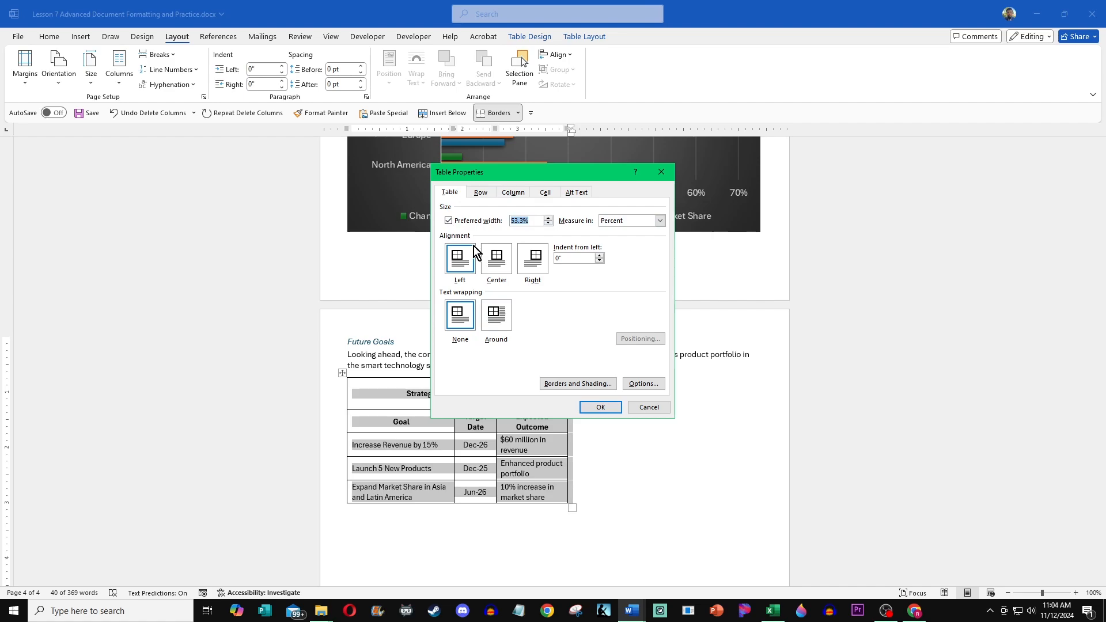
text(100)
click(600, 408)
click(642, 524)
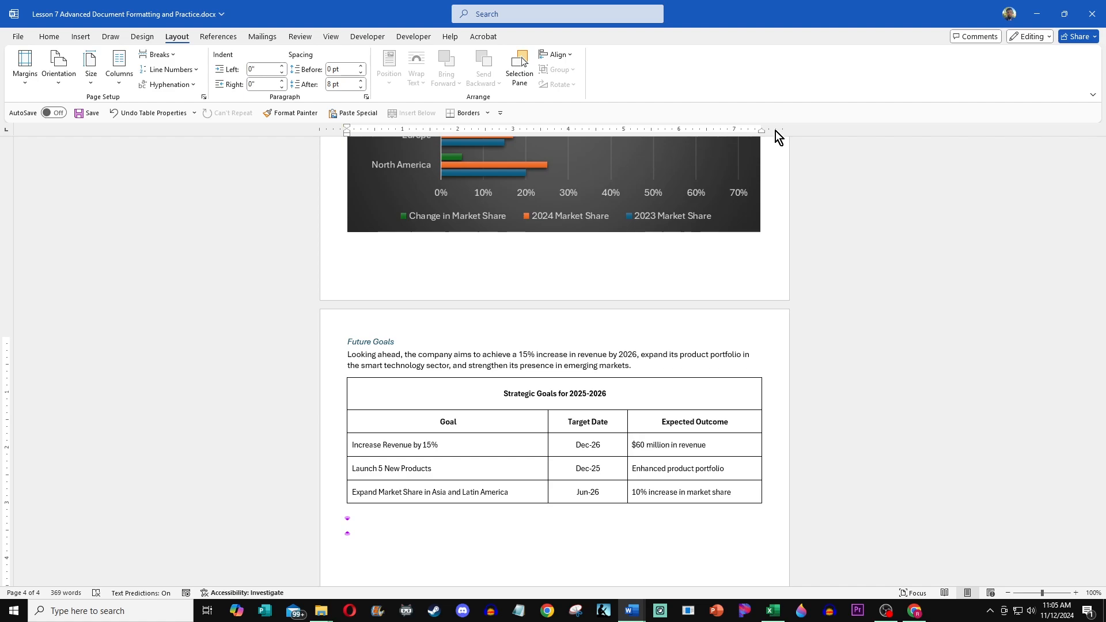
Step: Review the report's tables and charts back up to the title
scroll(638, 364, up, 10)
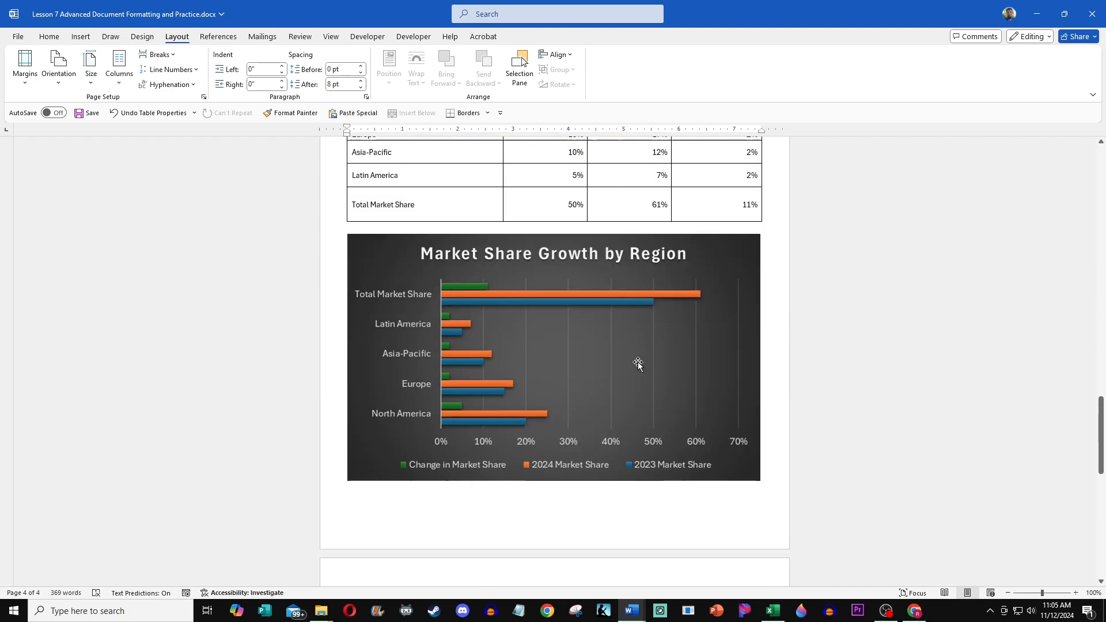
scroll(613, 346, up, 18)
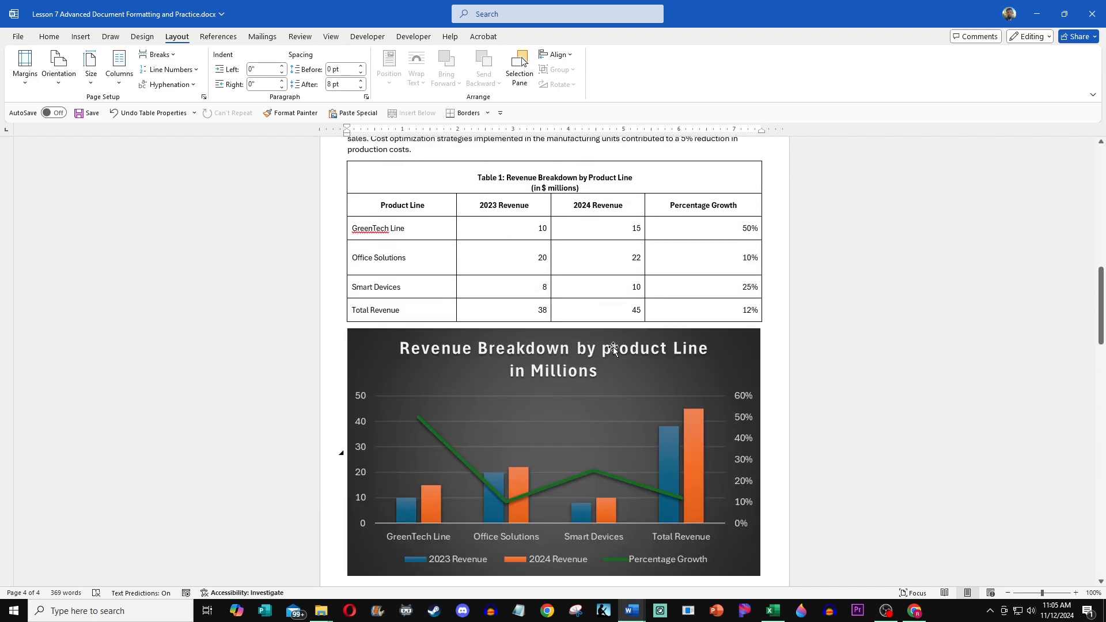
scroll(612, 347, up, 6)
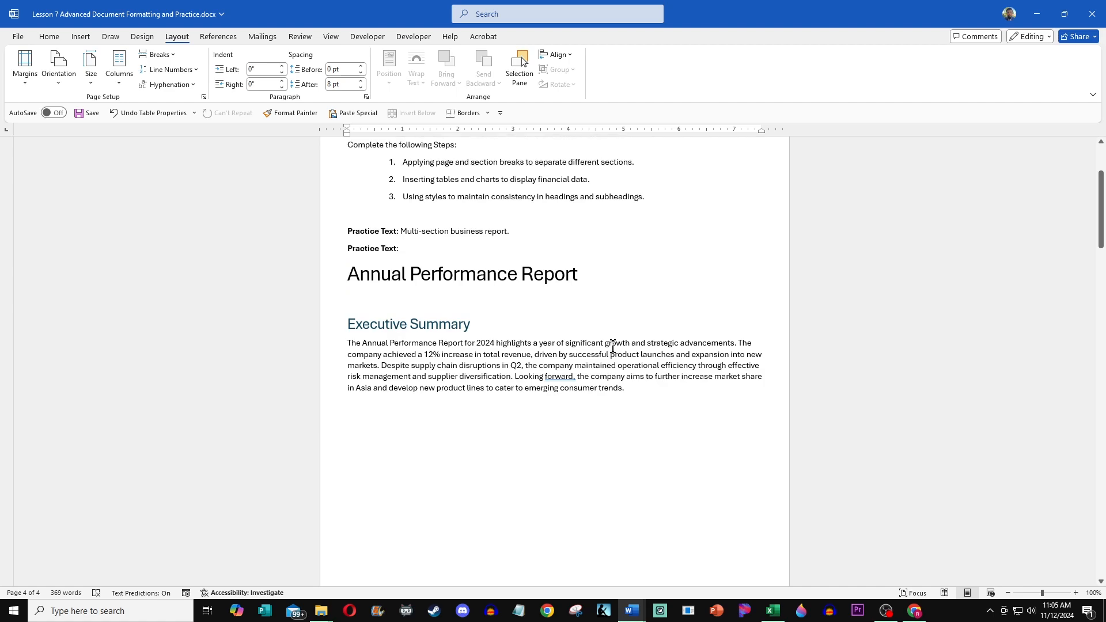
Step: Add an empty paragraph between the second "Practice Text:" line and the report title
scroll(613, 347, down, 3)
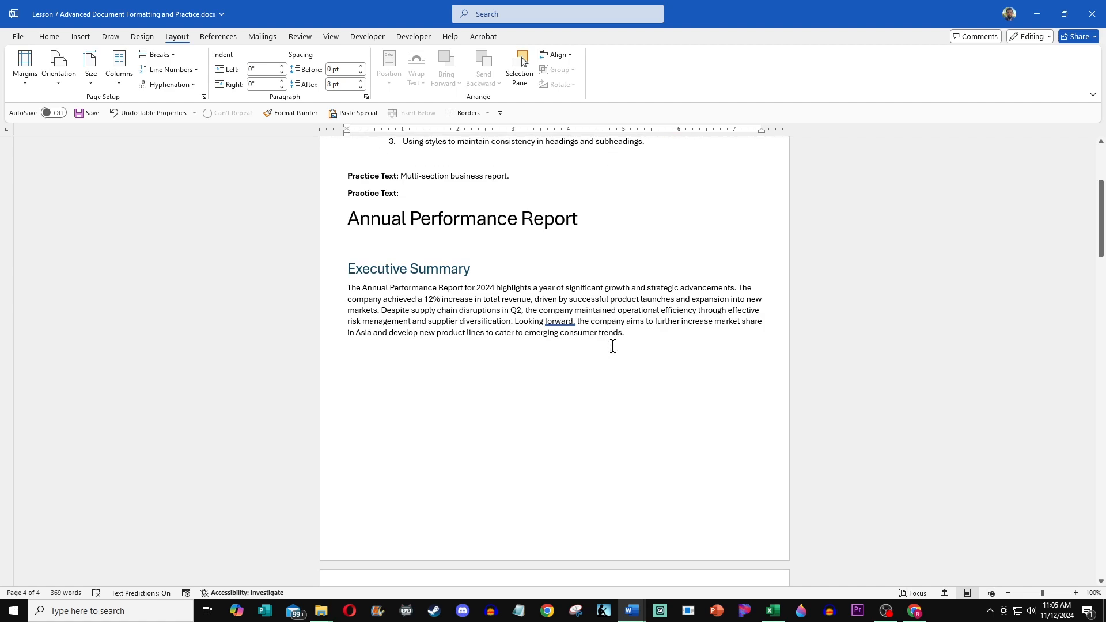
scroll(557, 269, up, 1)
click(407, 296)
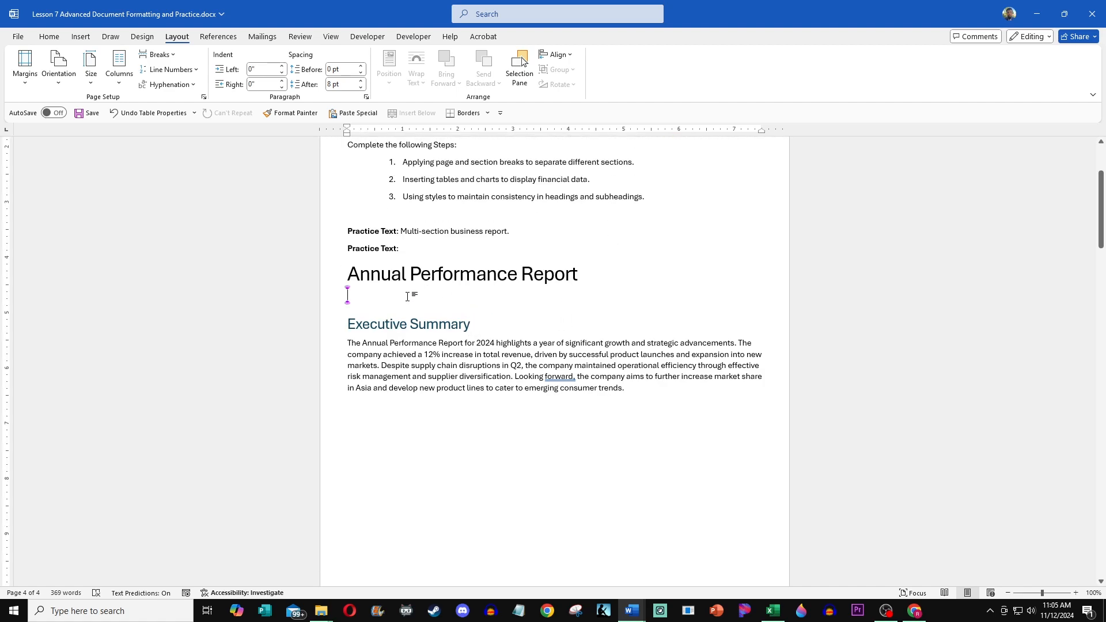
click(449, 260)
key(Return)
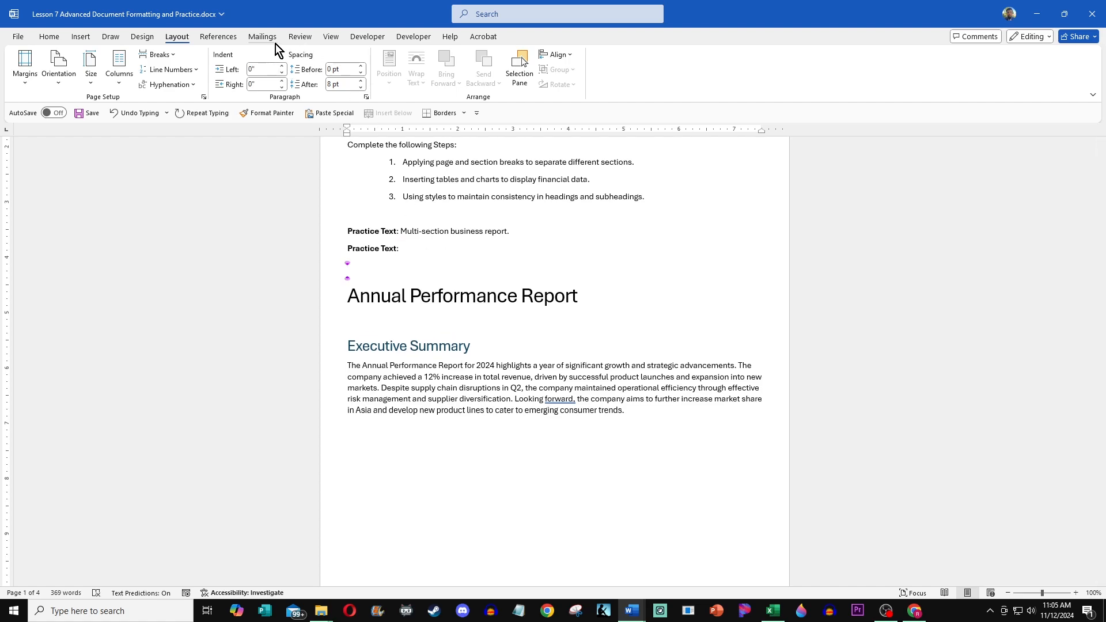
Step: Try inserting an automatic table of contents above the report title, and undo the insertion
click(218, 36)
click(28, 81)
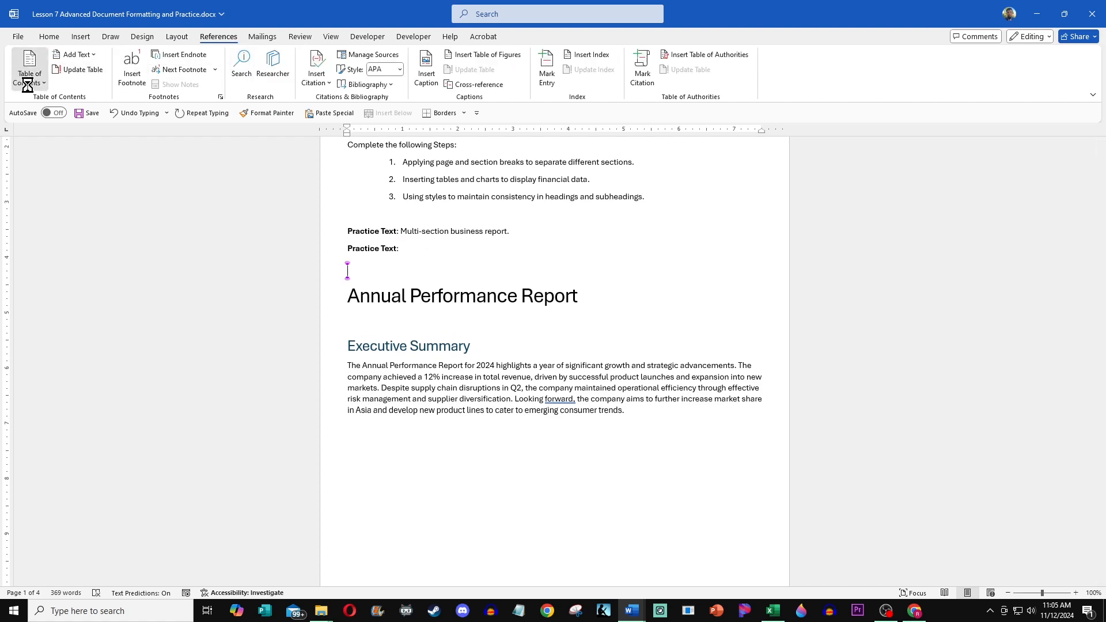
click(40, 118)
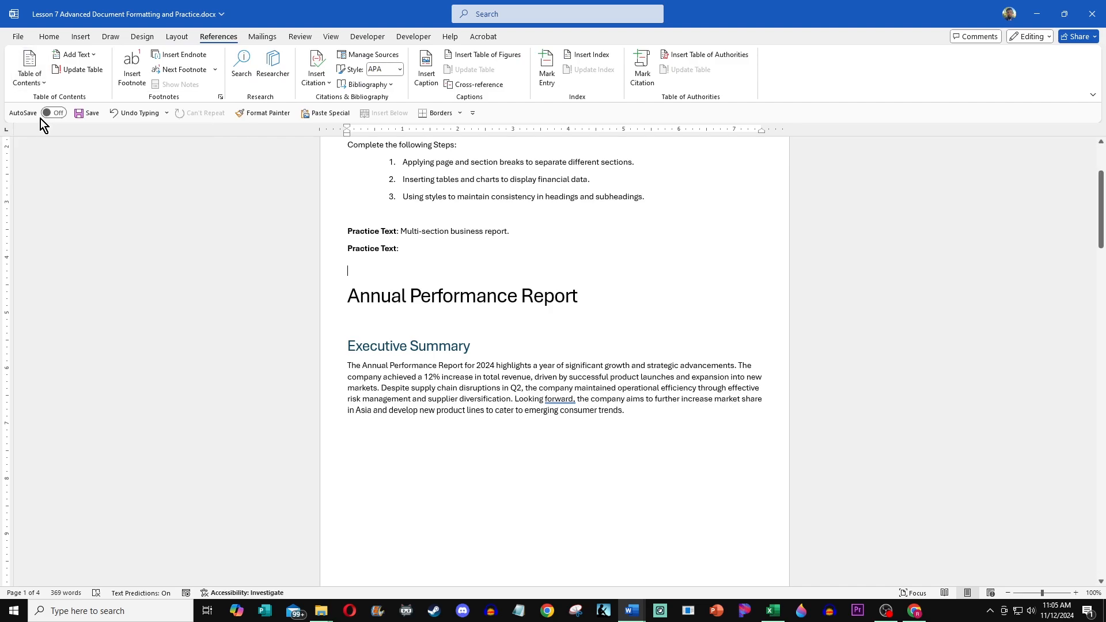
scroll(461, 322, down, 5)
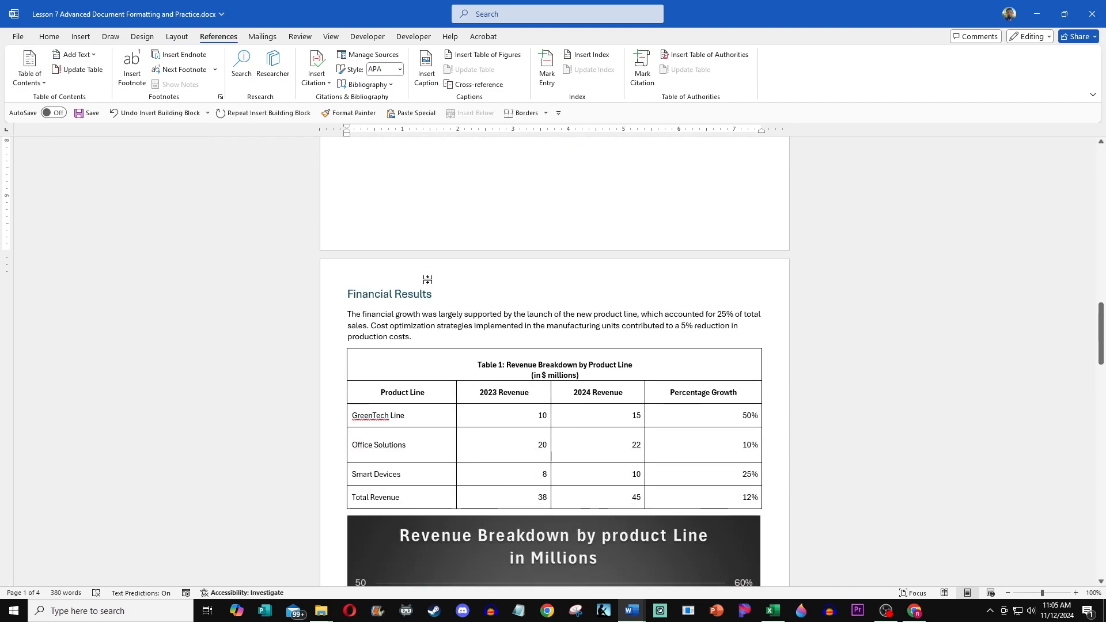
scroll(449, 288, up, 7)
scroll(421, 271, up, 12)
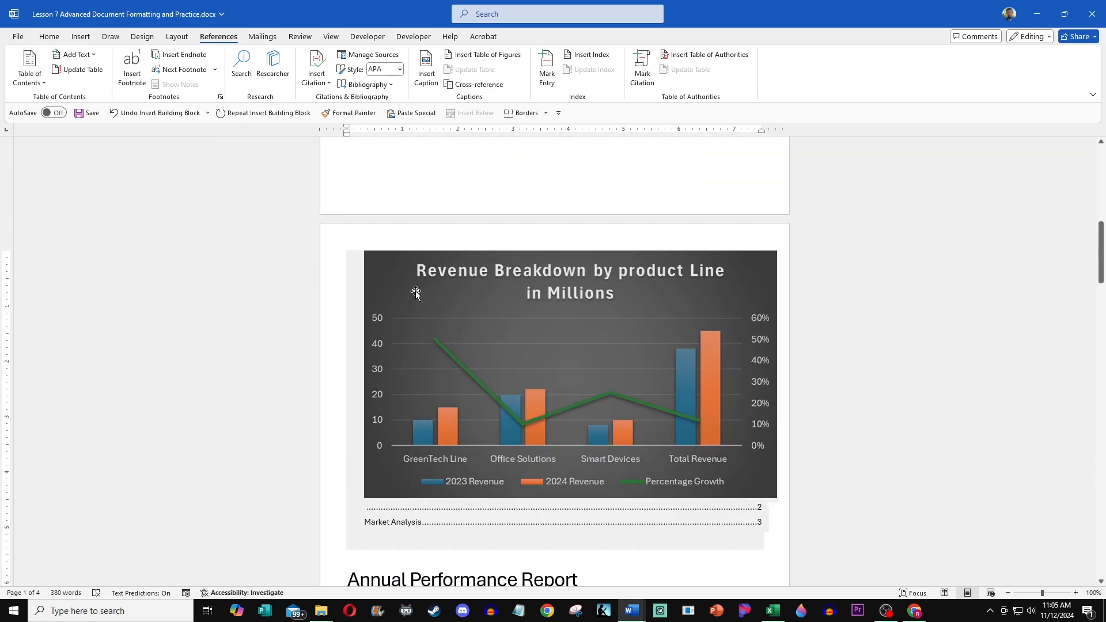
scroll(500, 348, up, 3)
scroll(495, 357, down, 8)
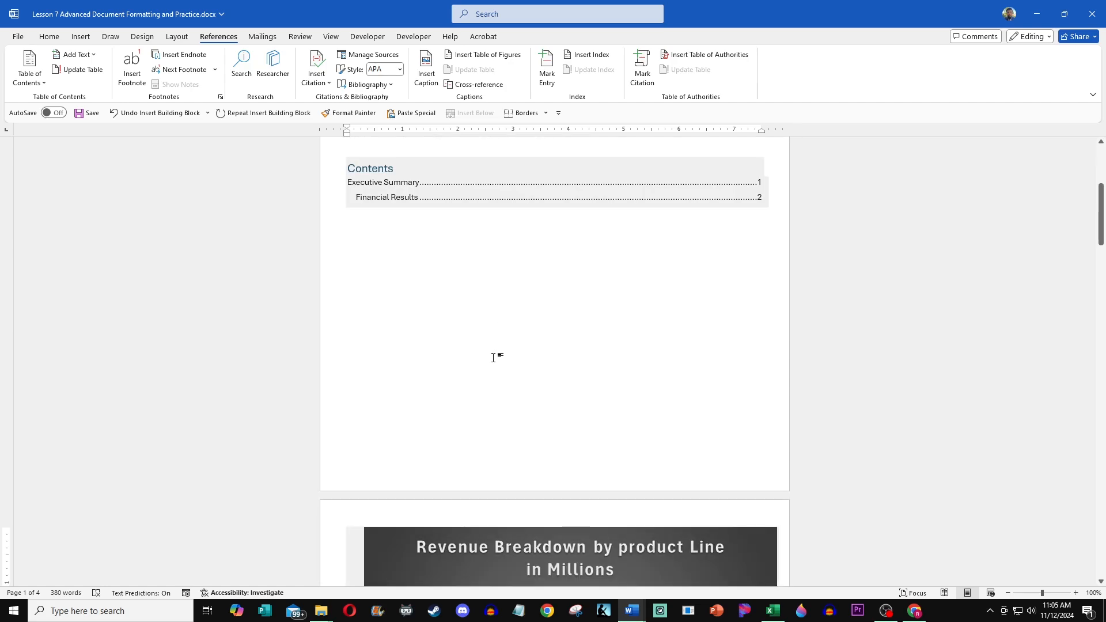
click(491, 328)
scroll(533, 317, down, 10)
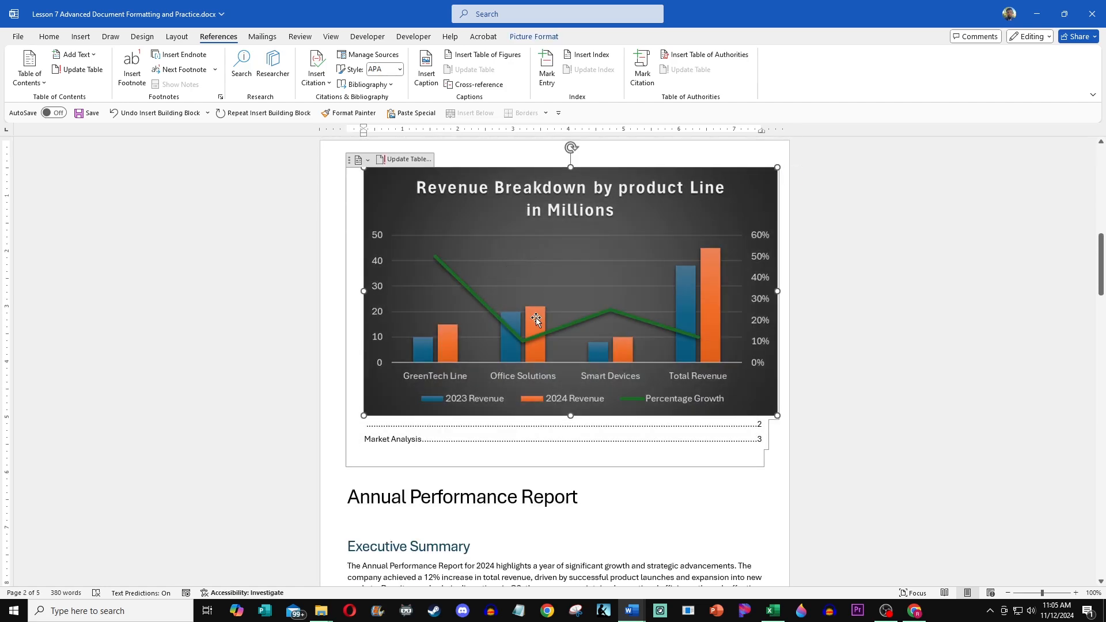
scroll(519, 299, down, 3)
scroll(515, 311, up, 8)
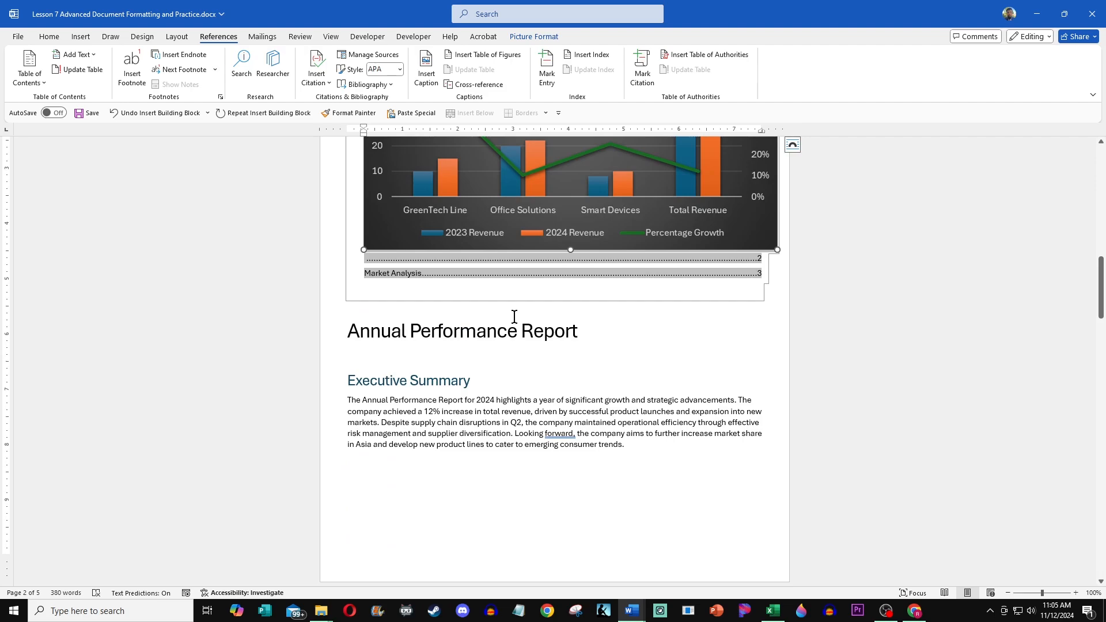
key(ctrl+z)
Step: Scroll through the report from the title to the strategic goals table and back to the top
scroll(508, 360, down, 2)
scroll(510, 361, up, 3)
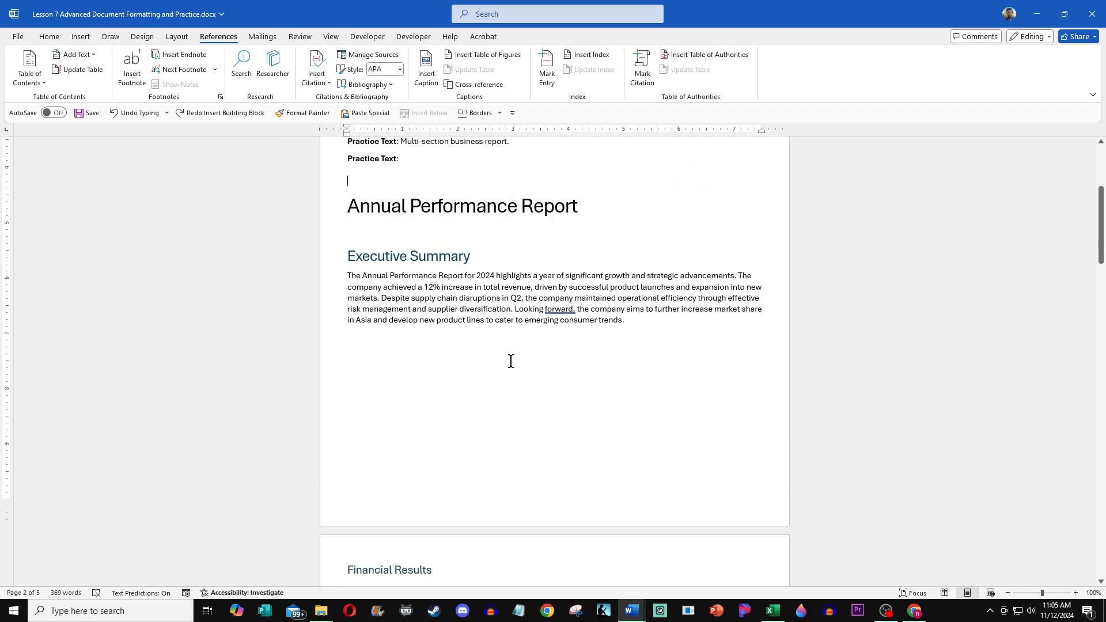
scroll(510, 361, up, 3)
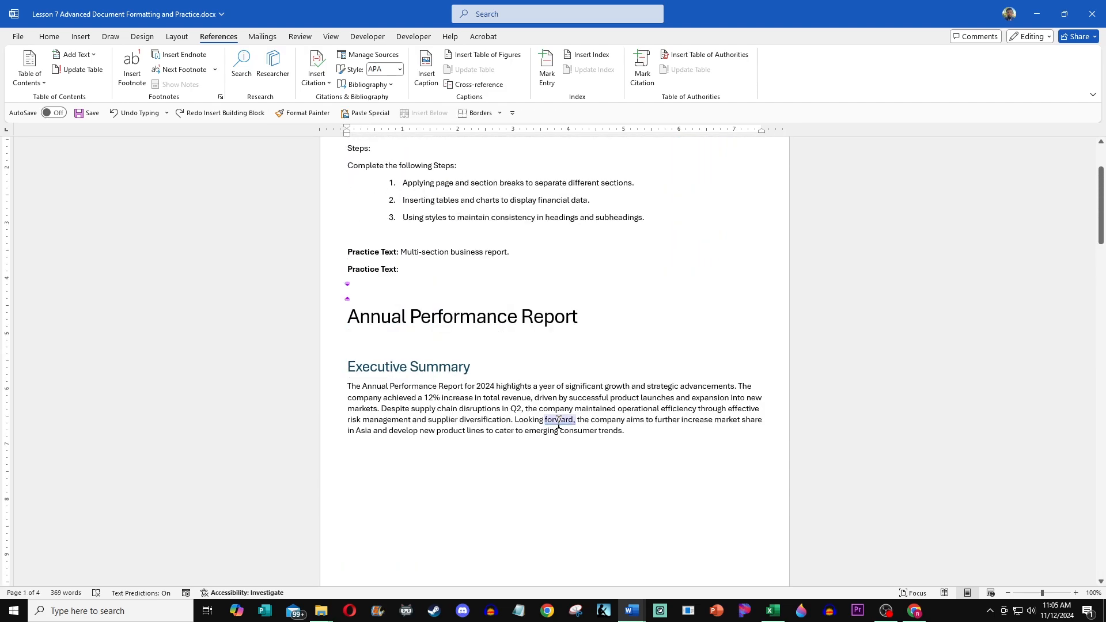
click(519, 429)
scroll(507, 430, down, 15)
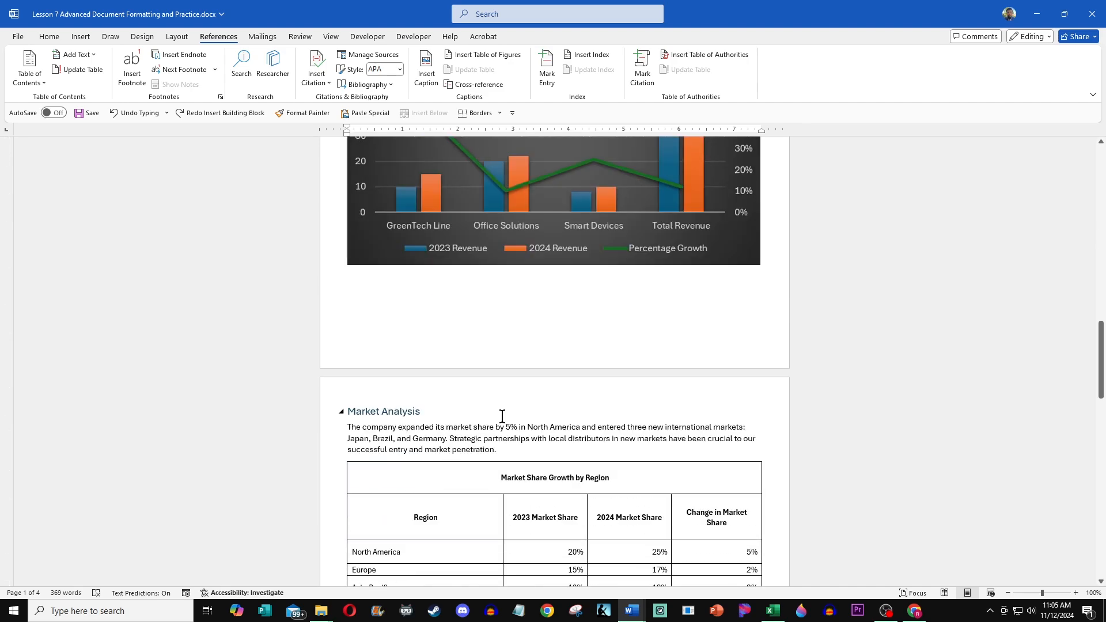
scroll(501, 415, down, 20)
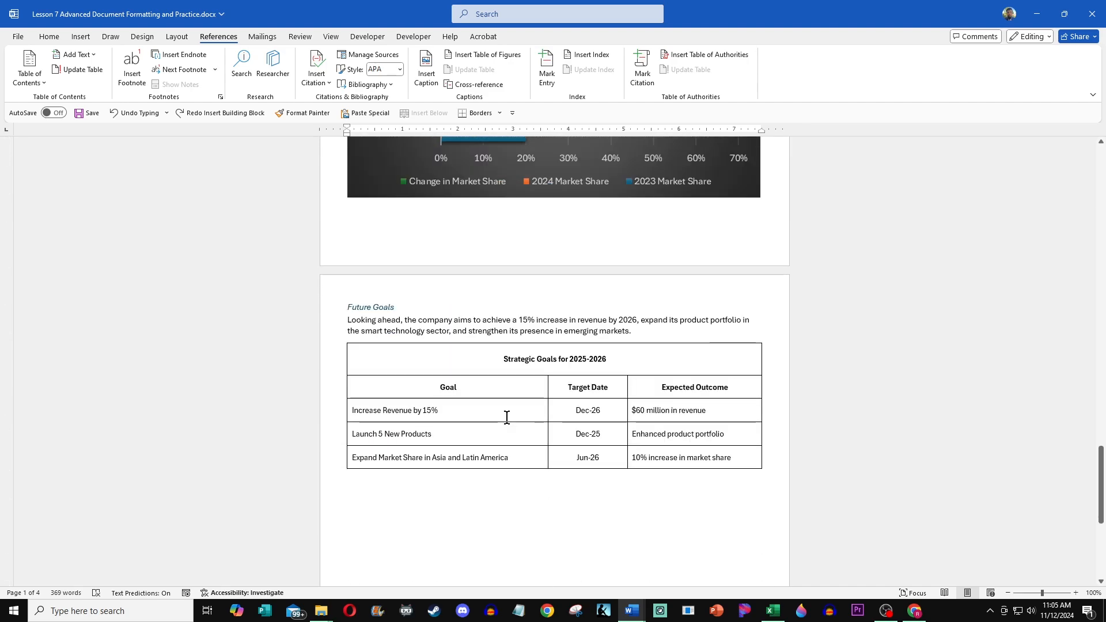
scroll(507, 417, down, 4)
scroll(508, 415, up, 7)
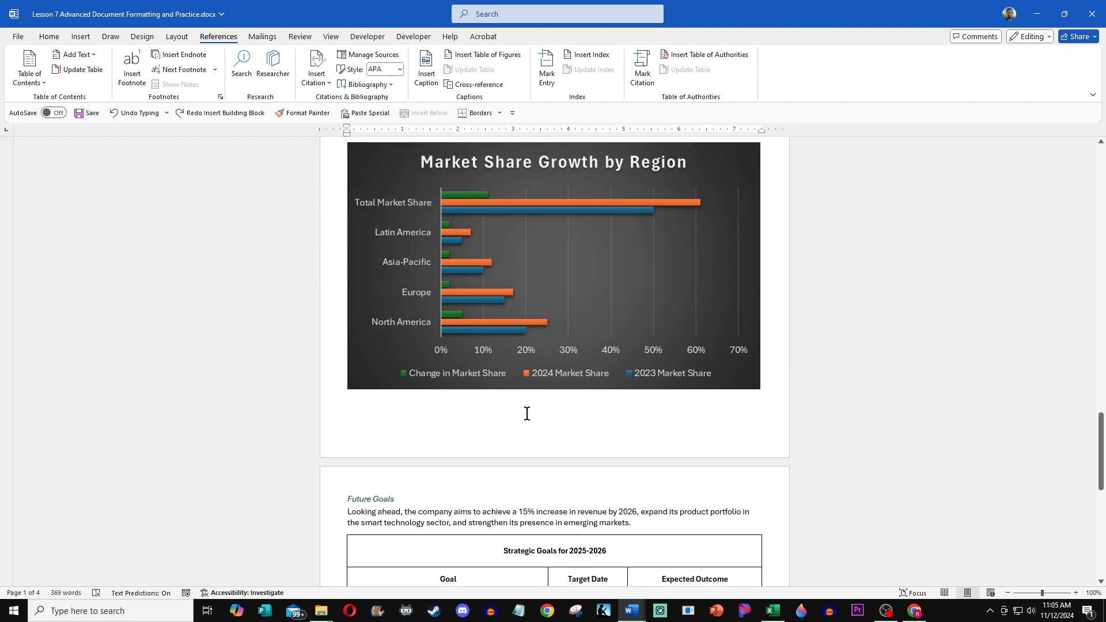
scroll(526, 413, up, 15)
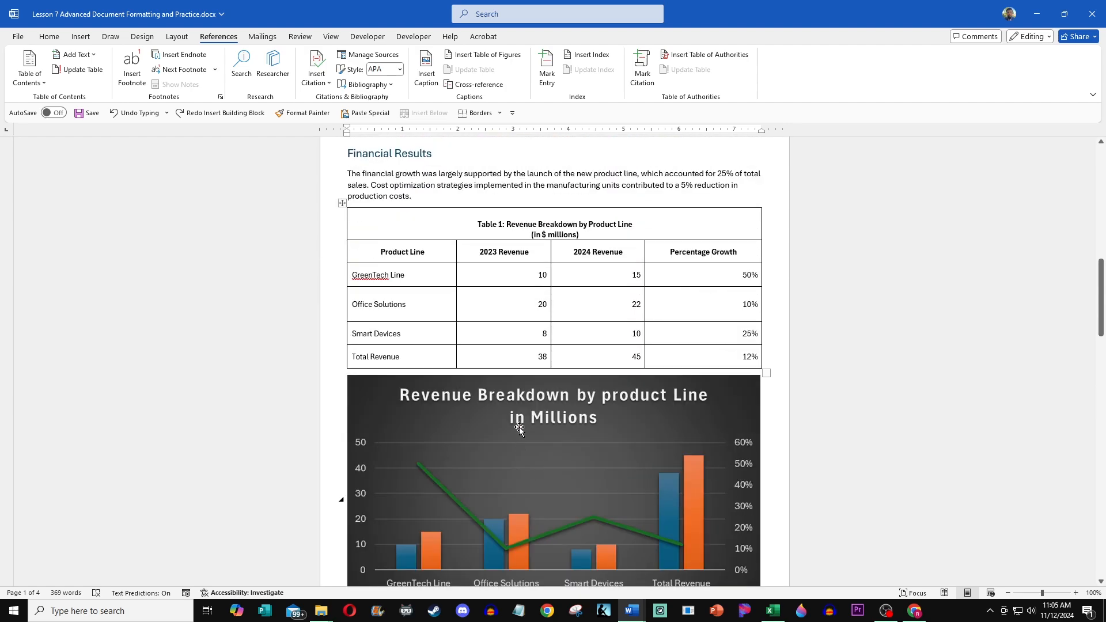
scroll(520, 427, up, 3)
scroll(578, 491, up, 4)
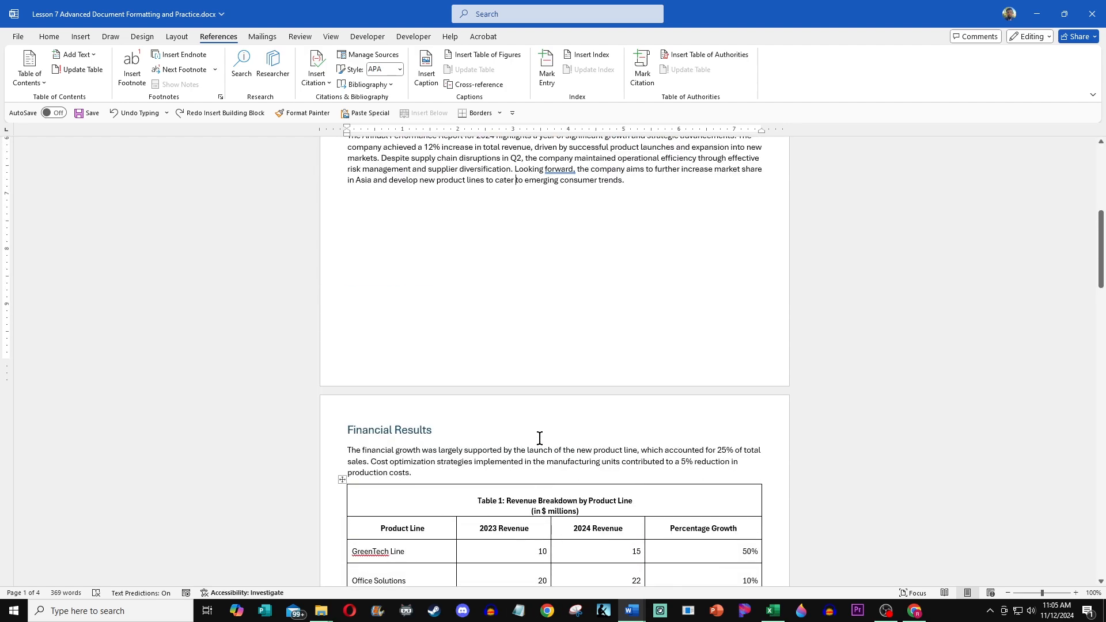
scroll(526, 410, up, 3)
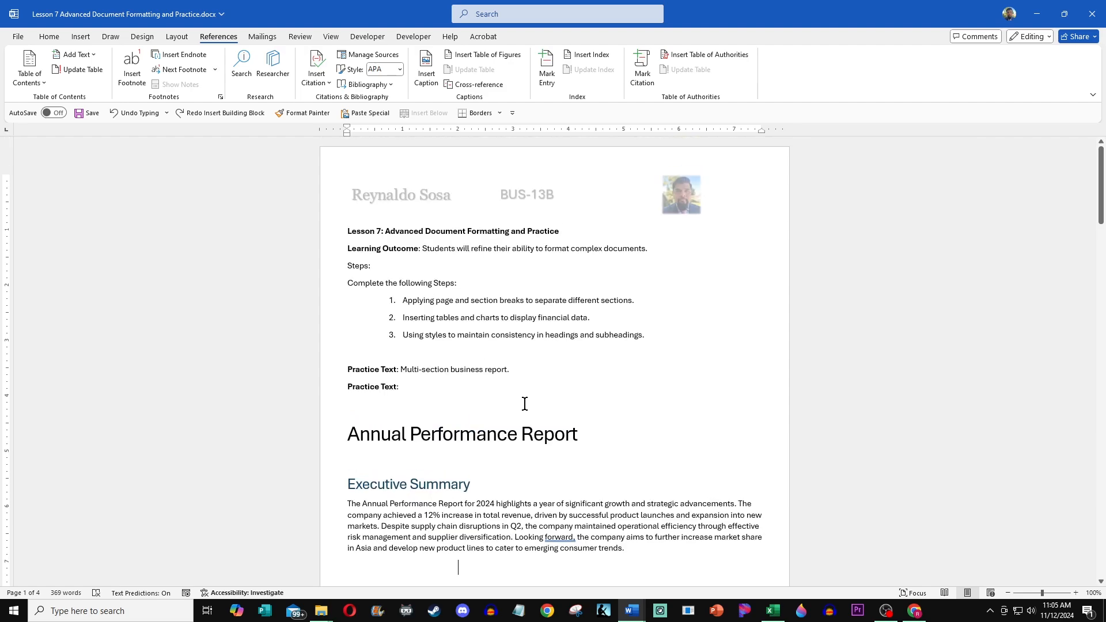